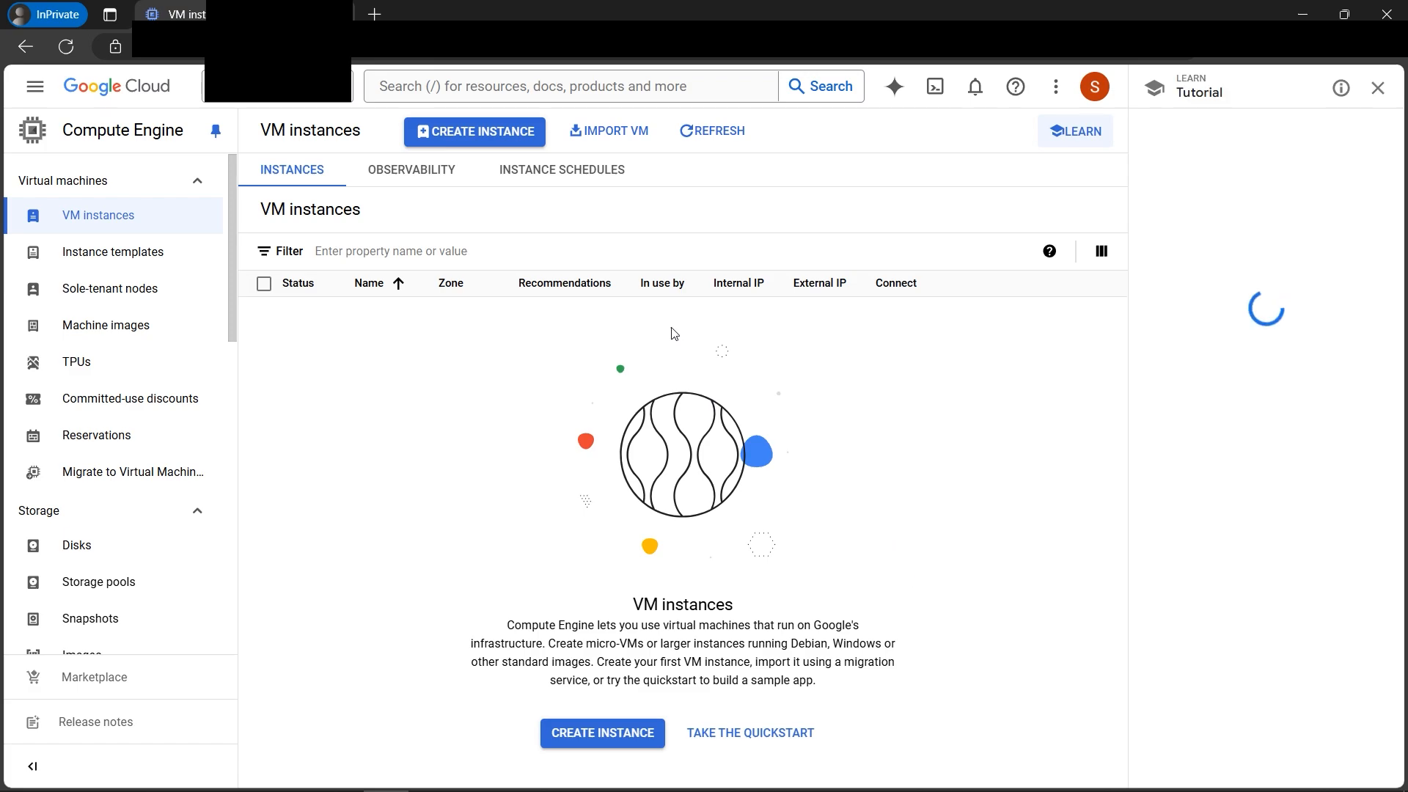
# Close the tutorial pane and start a new VM instance named cloudguruamit.
pyautogui.click(1379, 95)
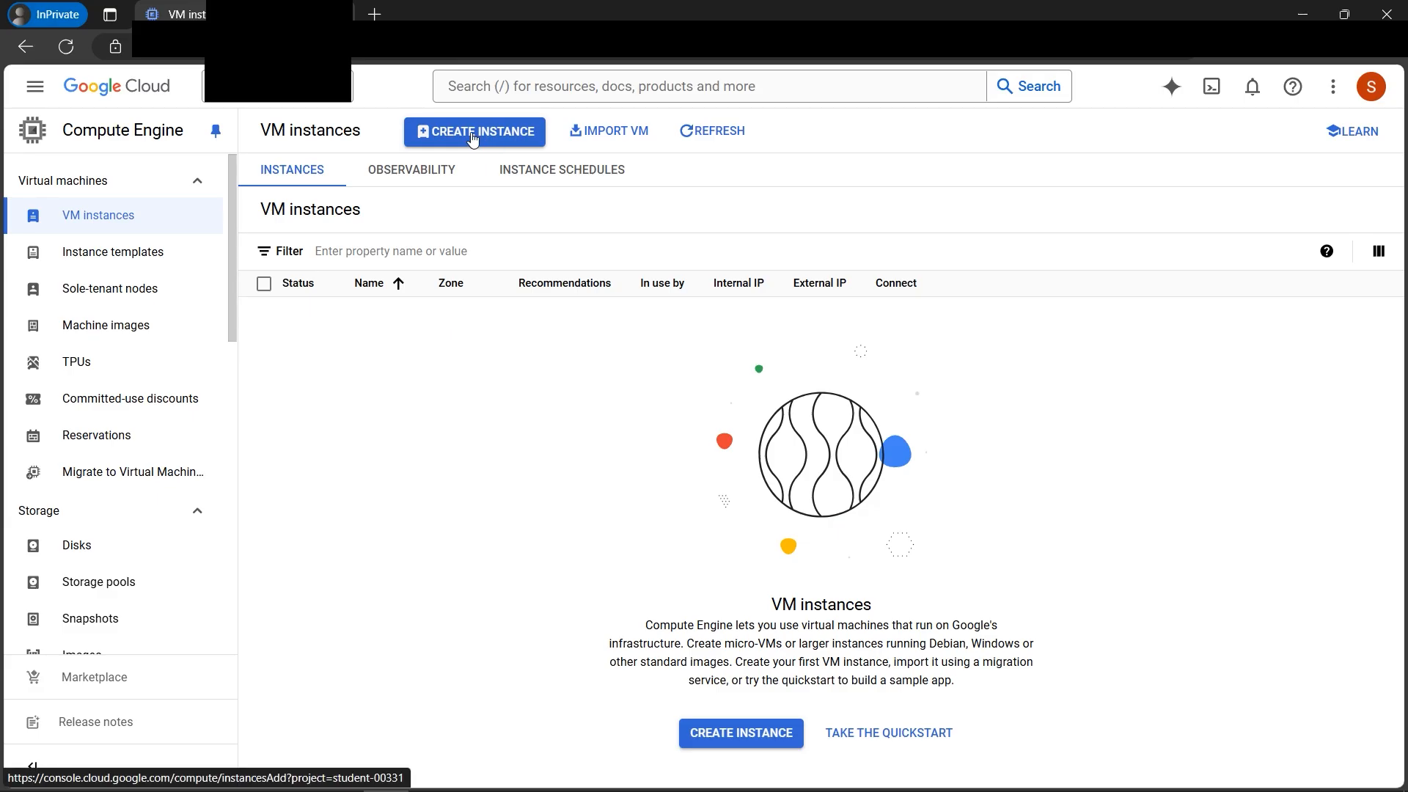
pyautogui.click(473, 136)
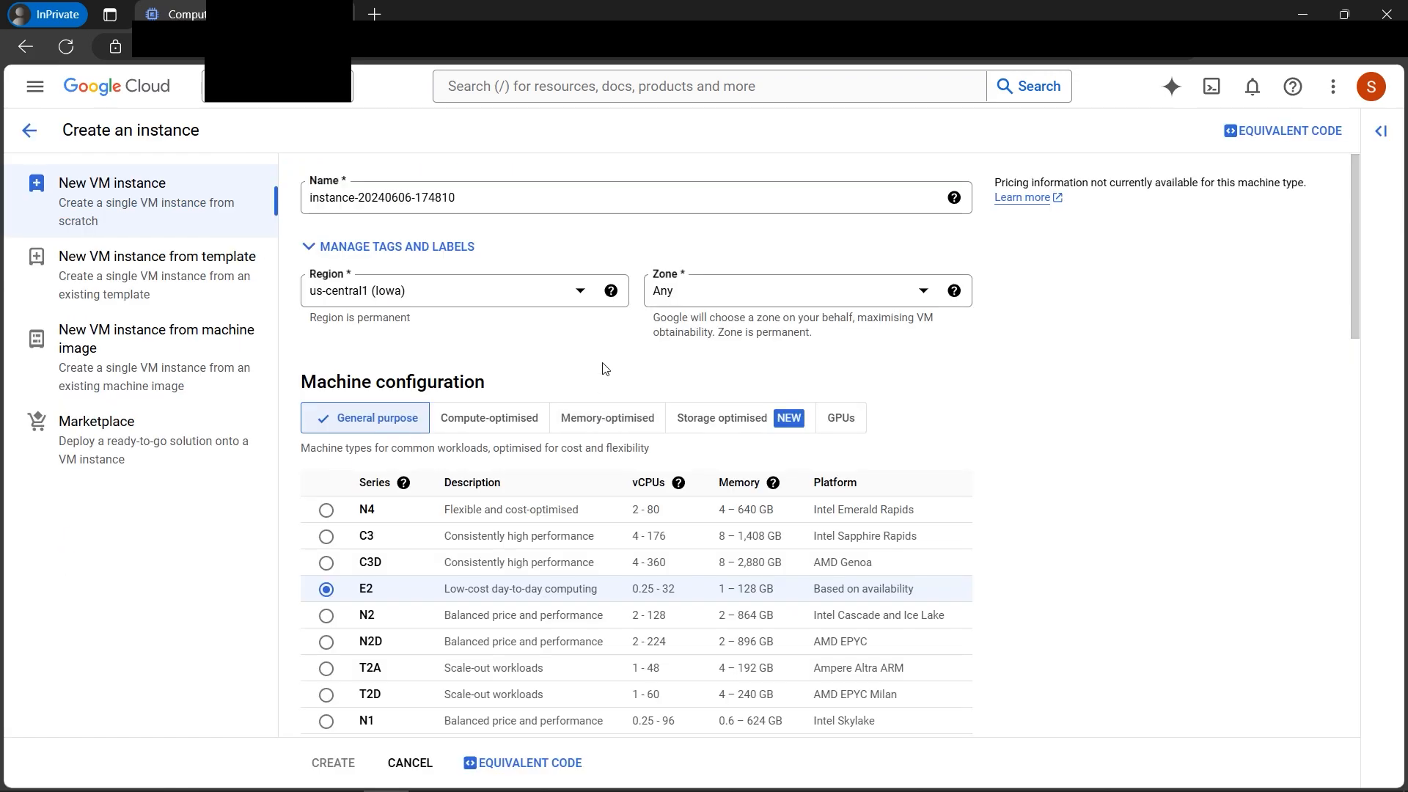
pyautogui.moveTo(491, 202); pyautogui.dragTo(339, 189)
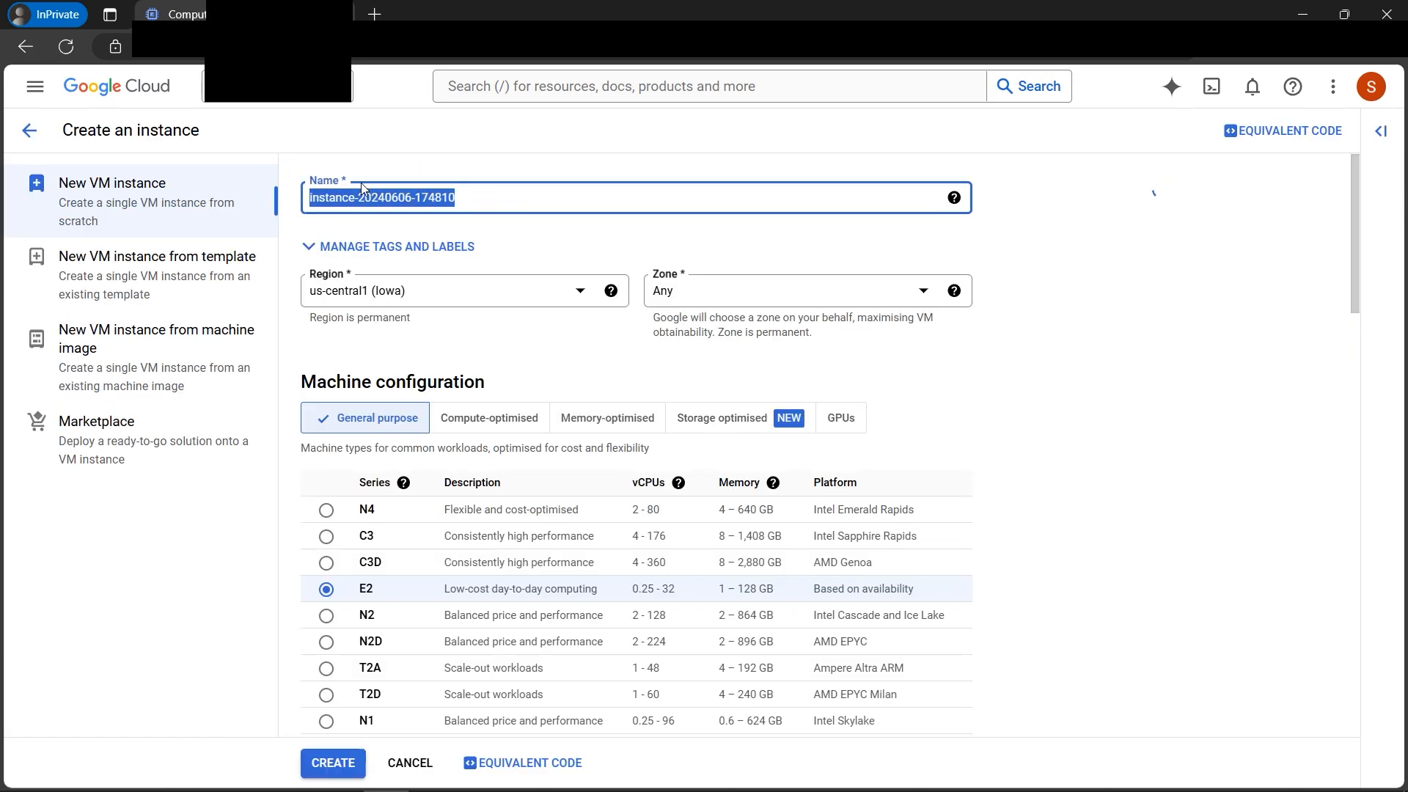
pyautogui.write('cloud')
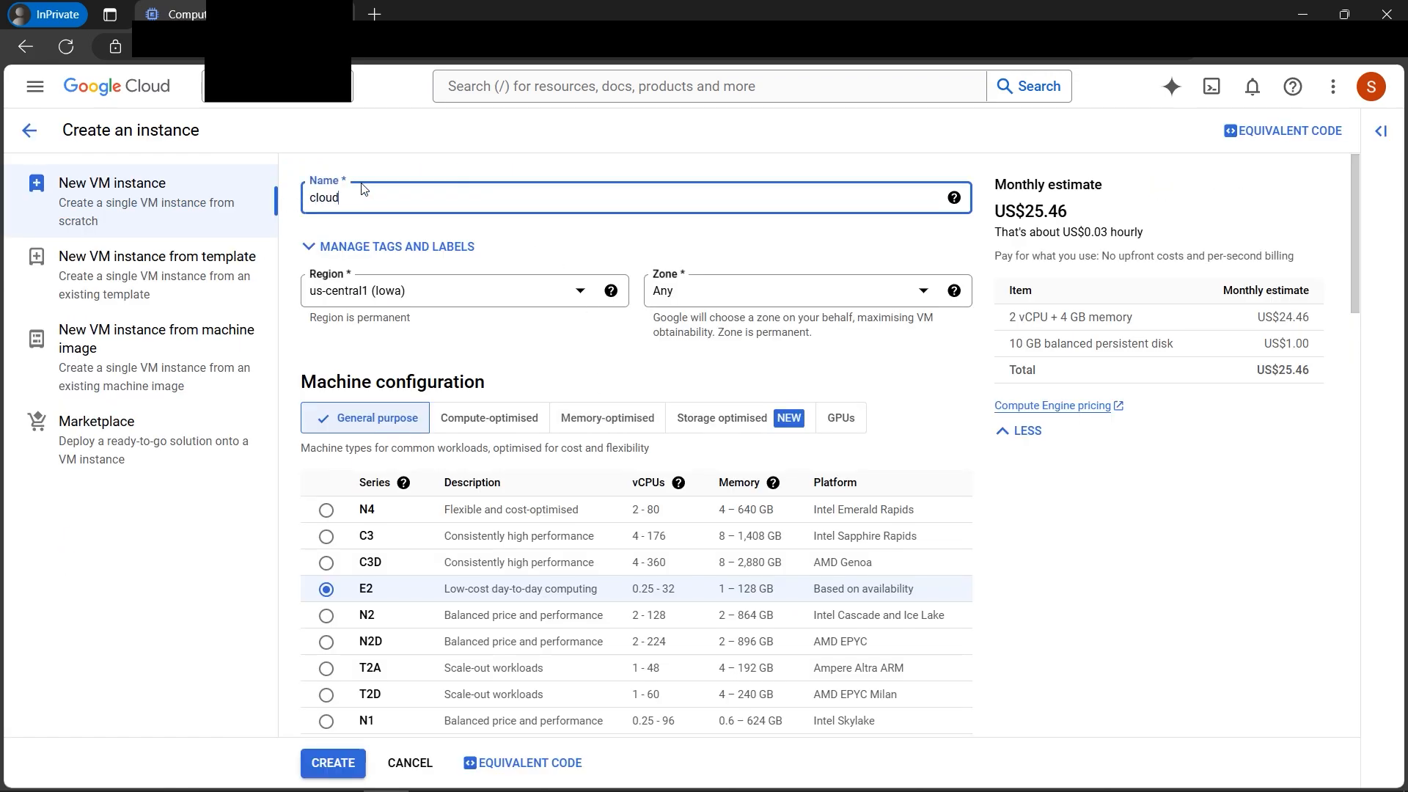
pyautogui.write('guruamit')
# Choose us-central1 (Iowa) as the instance's region and review the available zones, keeping Any.
pyautogui.click(581, 293)
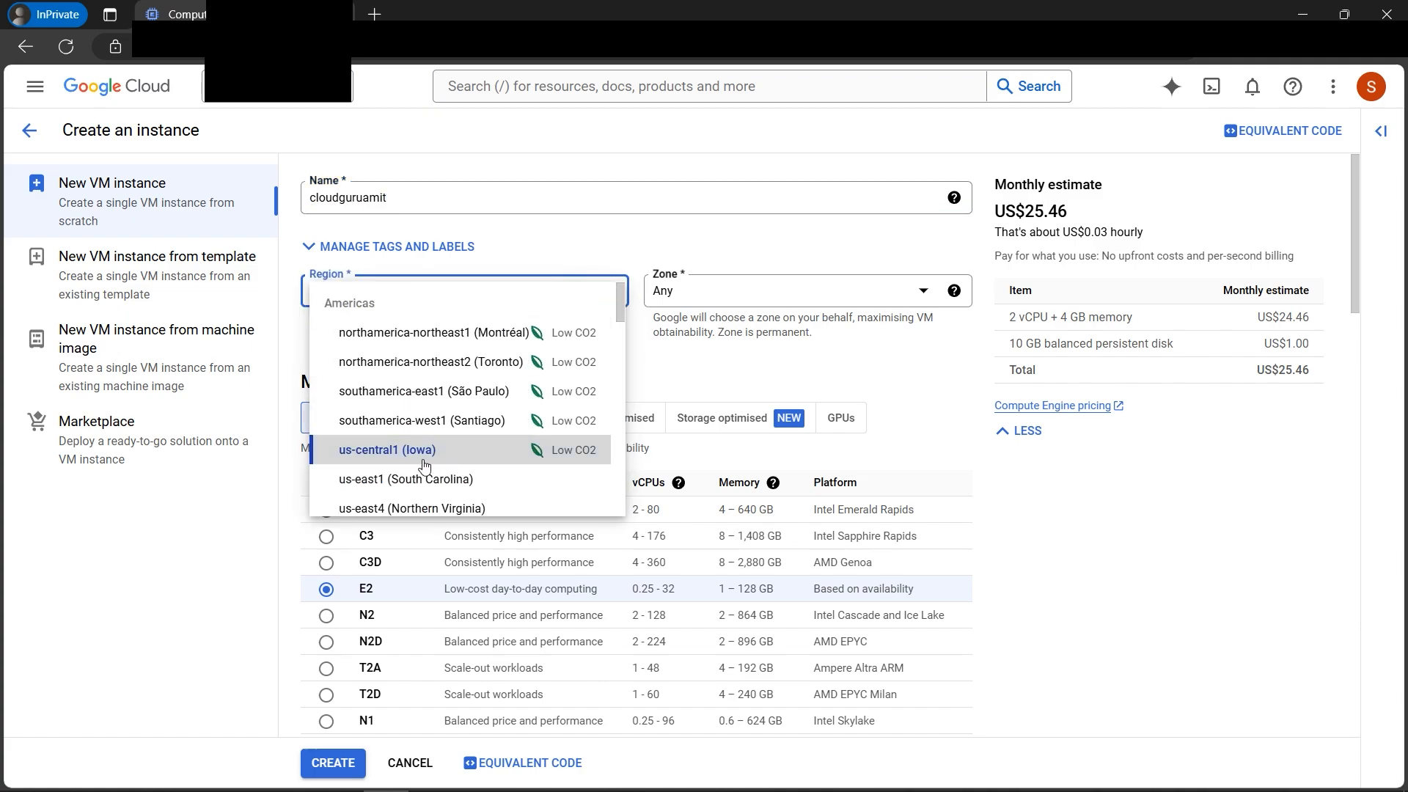
pyautogui.click(394, 453)
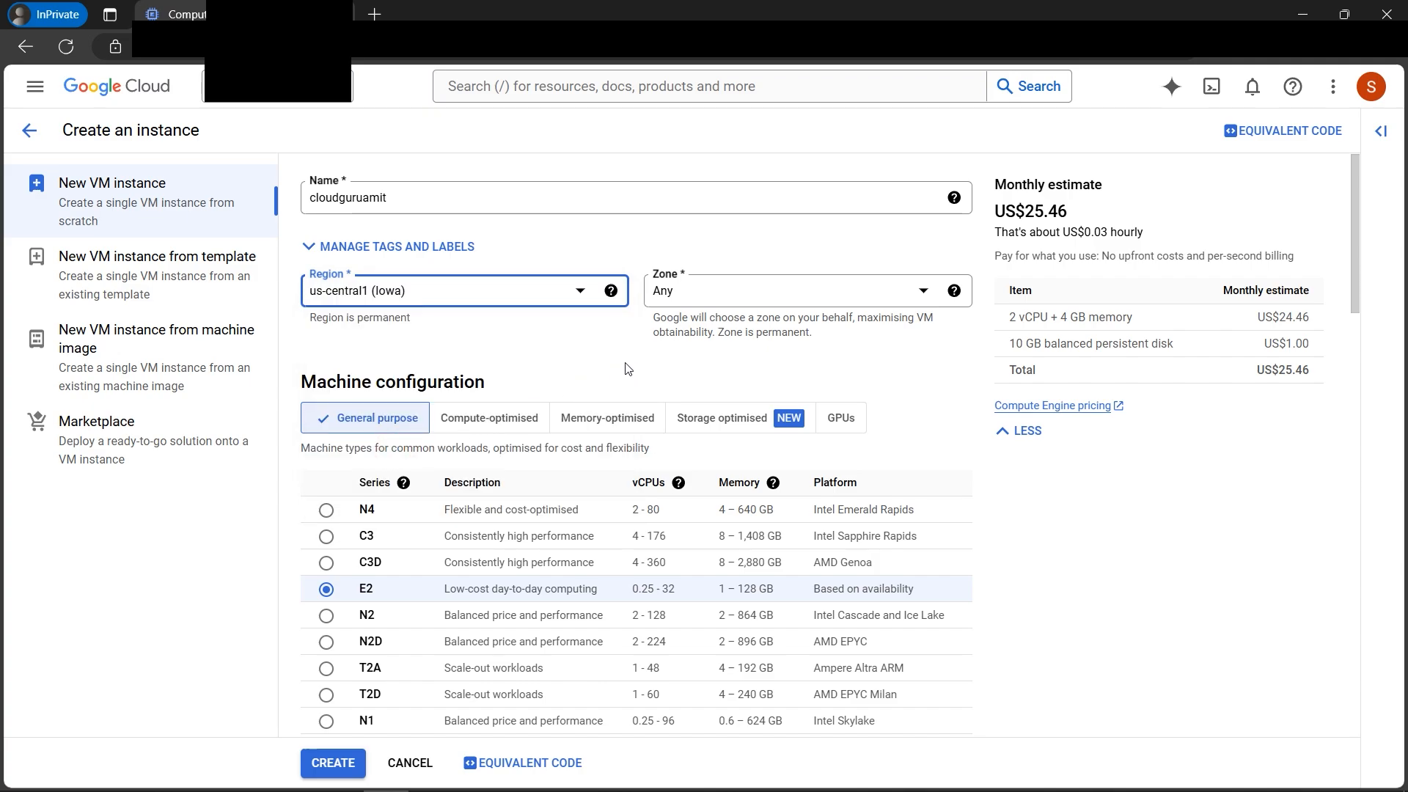
pyautogui.click(883, 294)
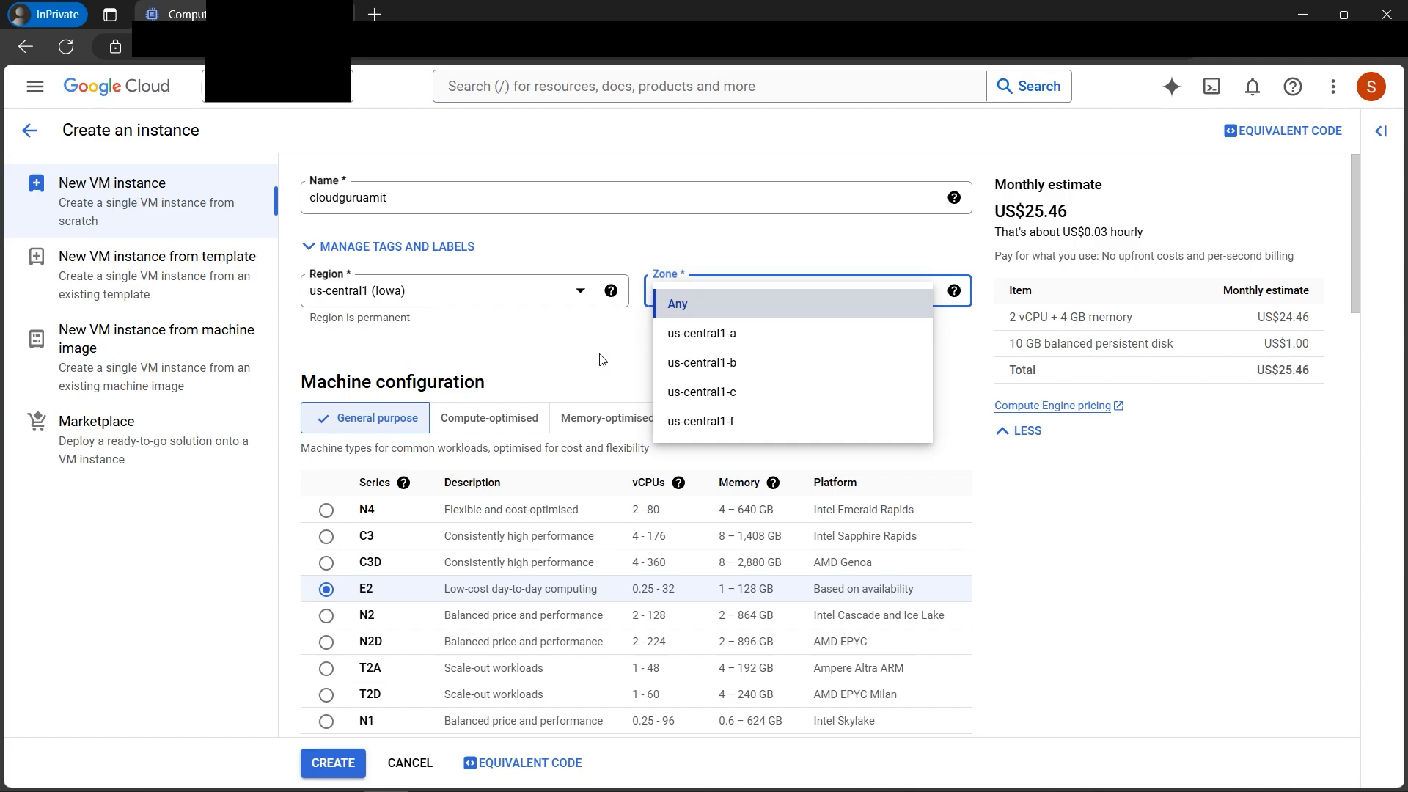
pyautogui.click(550, 375)
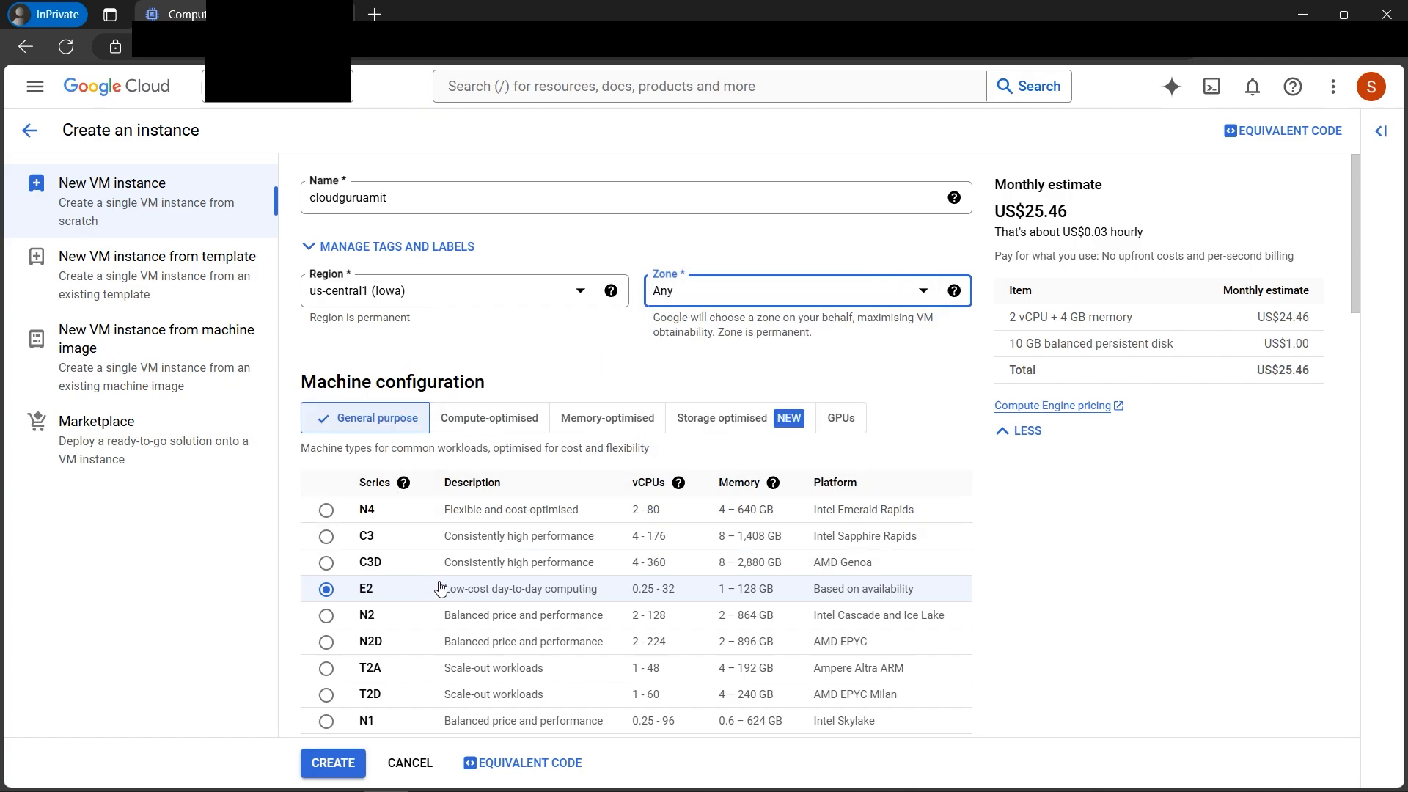
# Examine the general-purpose machine series table, including the memory column and the E2 series description.
pyautogui.scroll(-1, 371, 646)
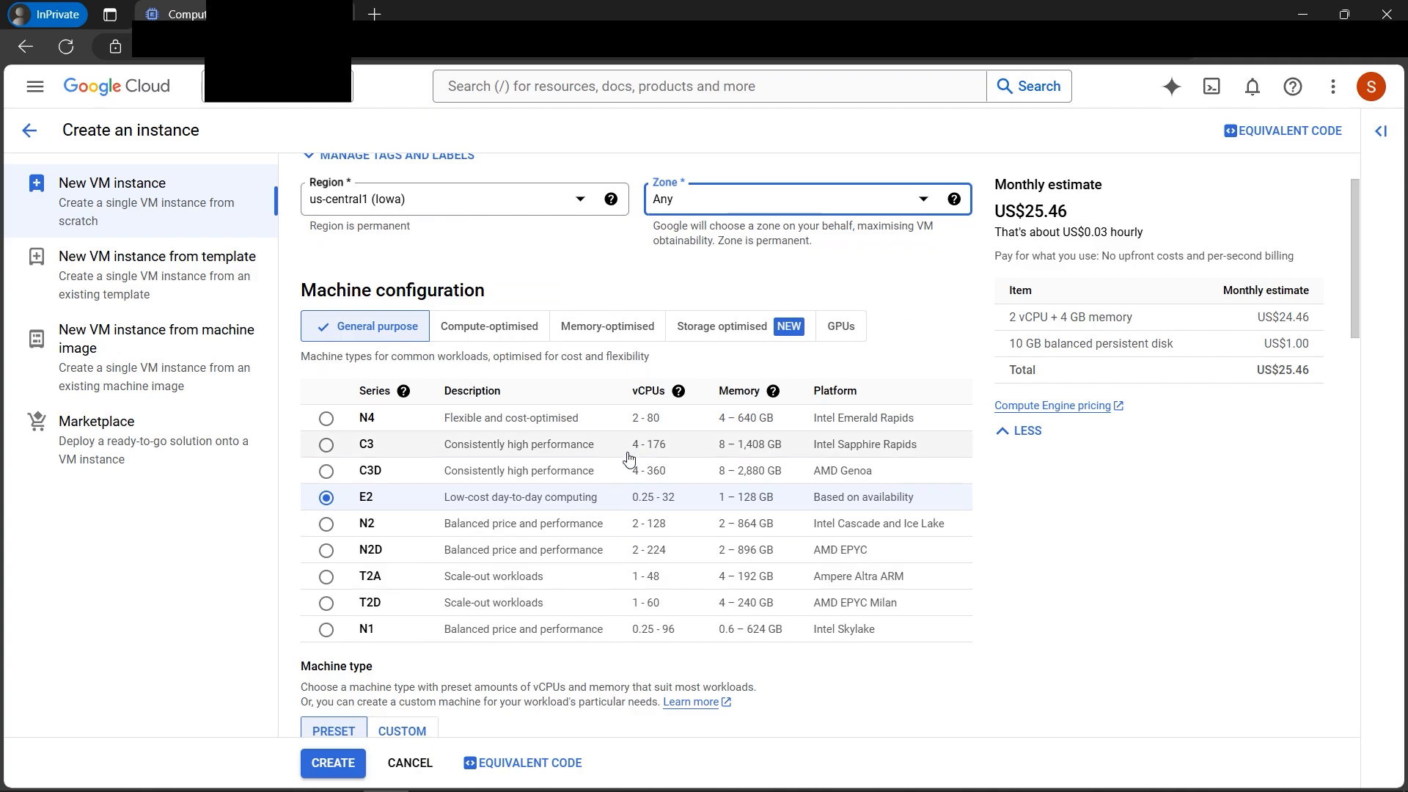
pyautogui.moveTo(715, 395); pyautogui.dragTo(735, 393)
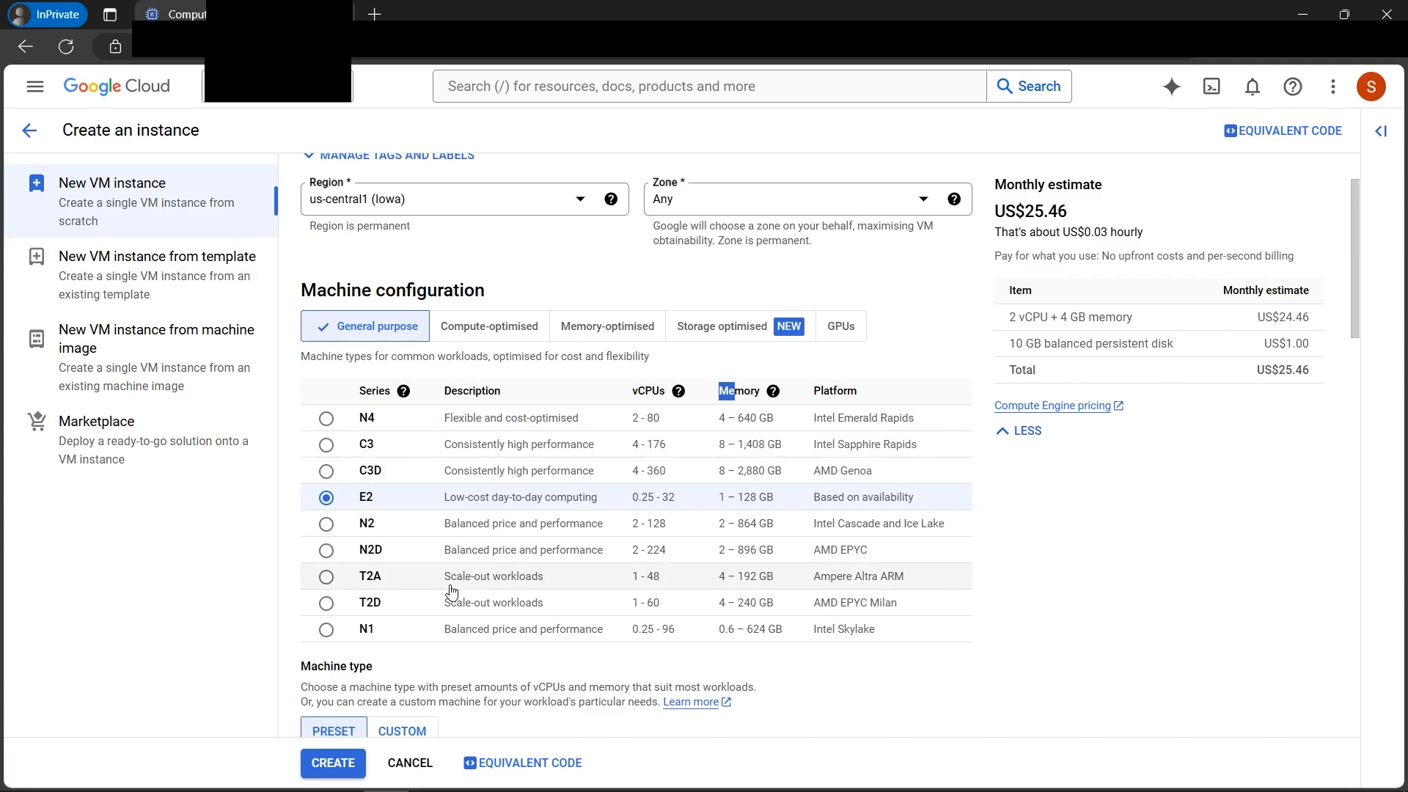
pyautogui.moveTo(445, 501); pyautogui.dragTo(590, 497)
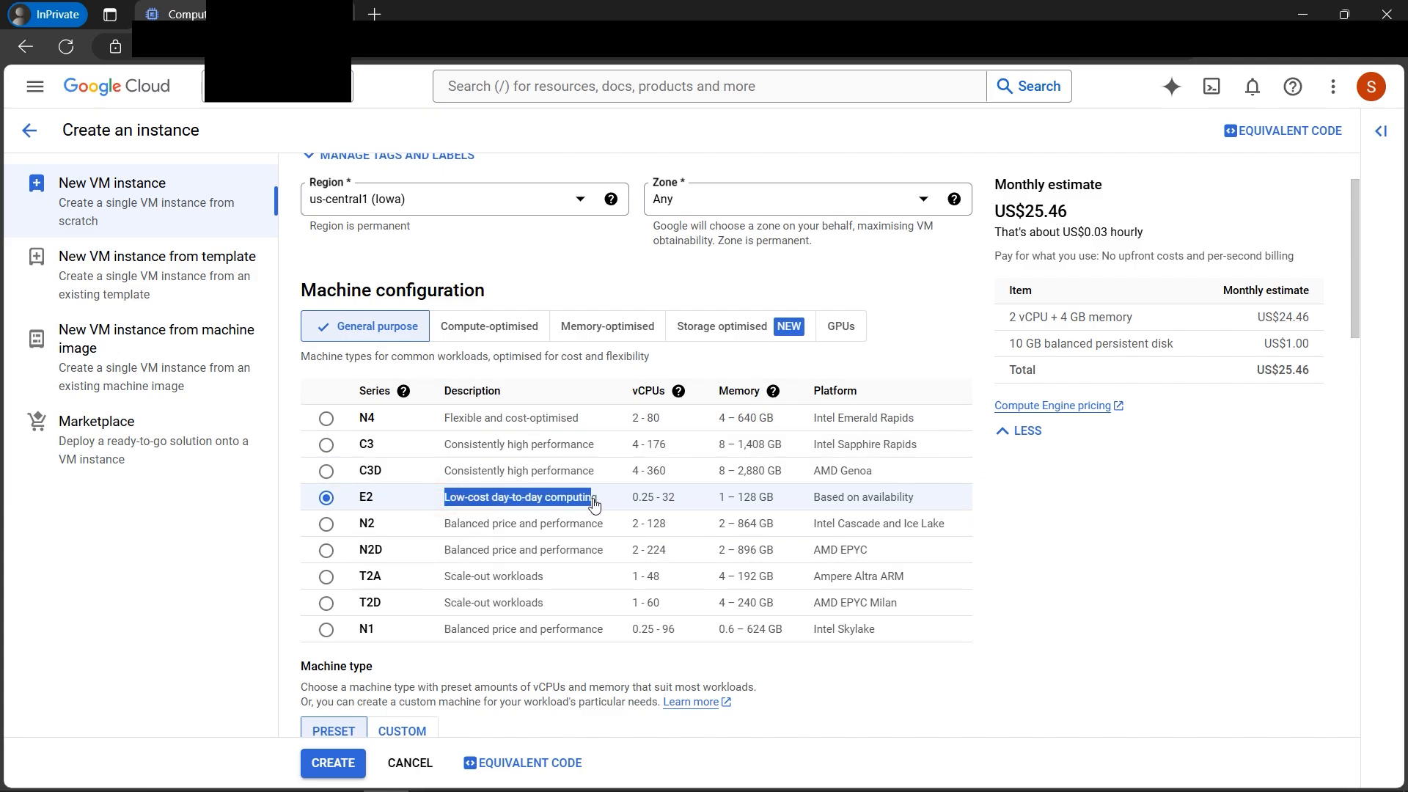
# Examine the compute-optimised and GPU machine families and check the GPU configuration's total monthly cost estimate.
pyautogui.click(505, 335)
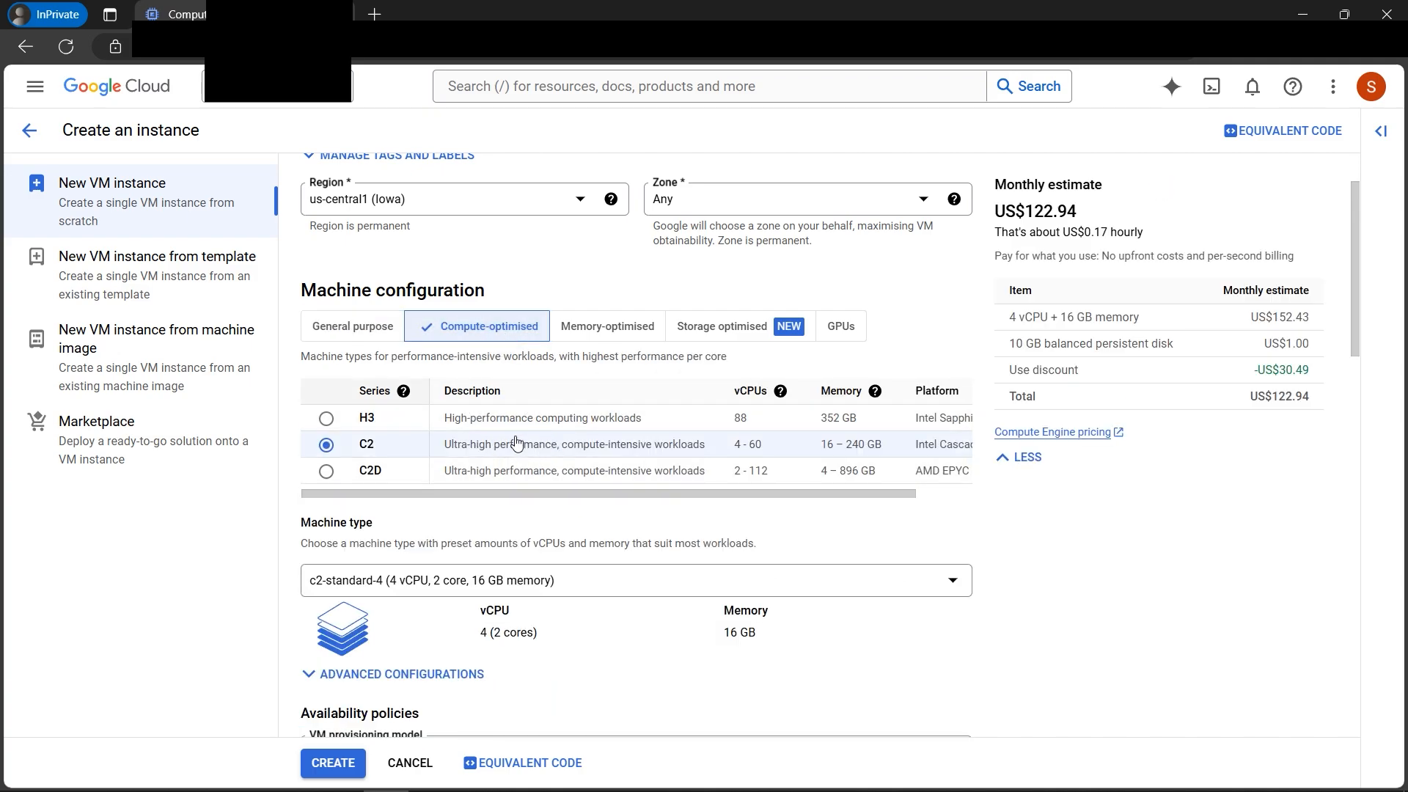
pyautogui.click(841, 330)
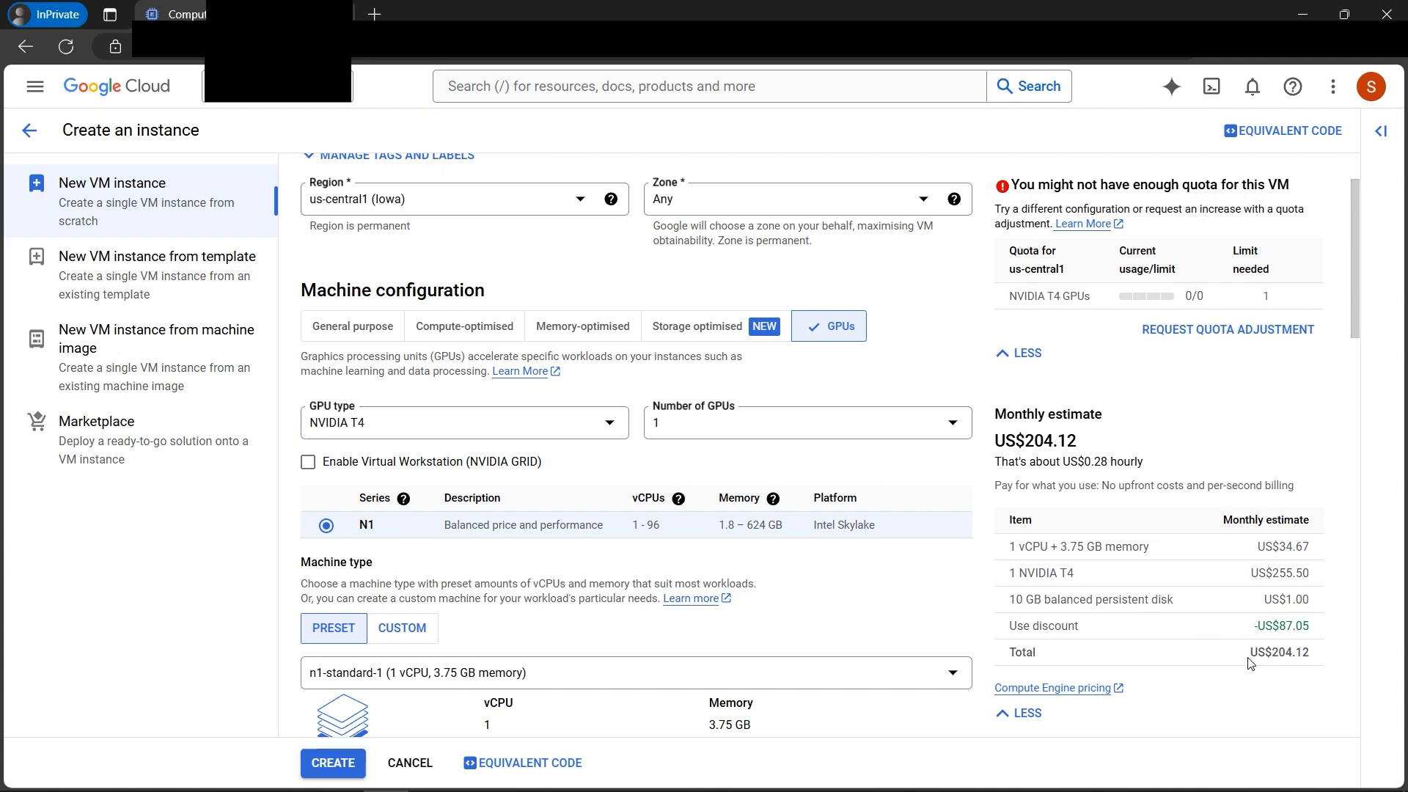
pyautogui.moveTo(1247, 658); pyautogui.dragTo(1312, 657)
pyautogui.click(1276, 666)
# Examine the storage-optimised family's monthly and hourly cost estimates, and view the memory-optimised machine series.
pyautogui.click(702, 326)
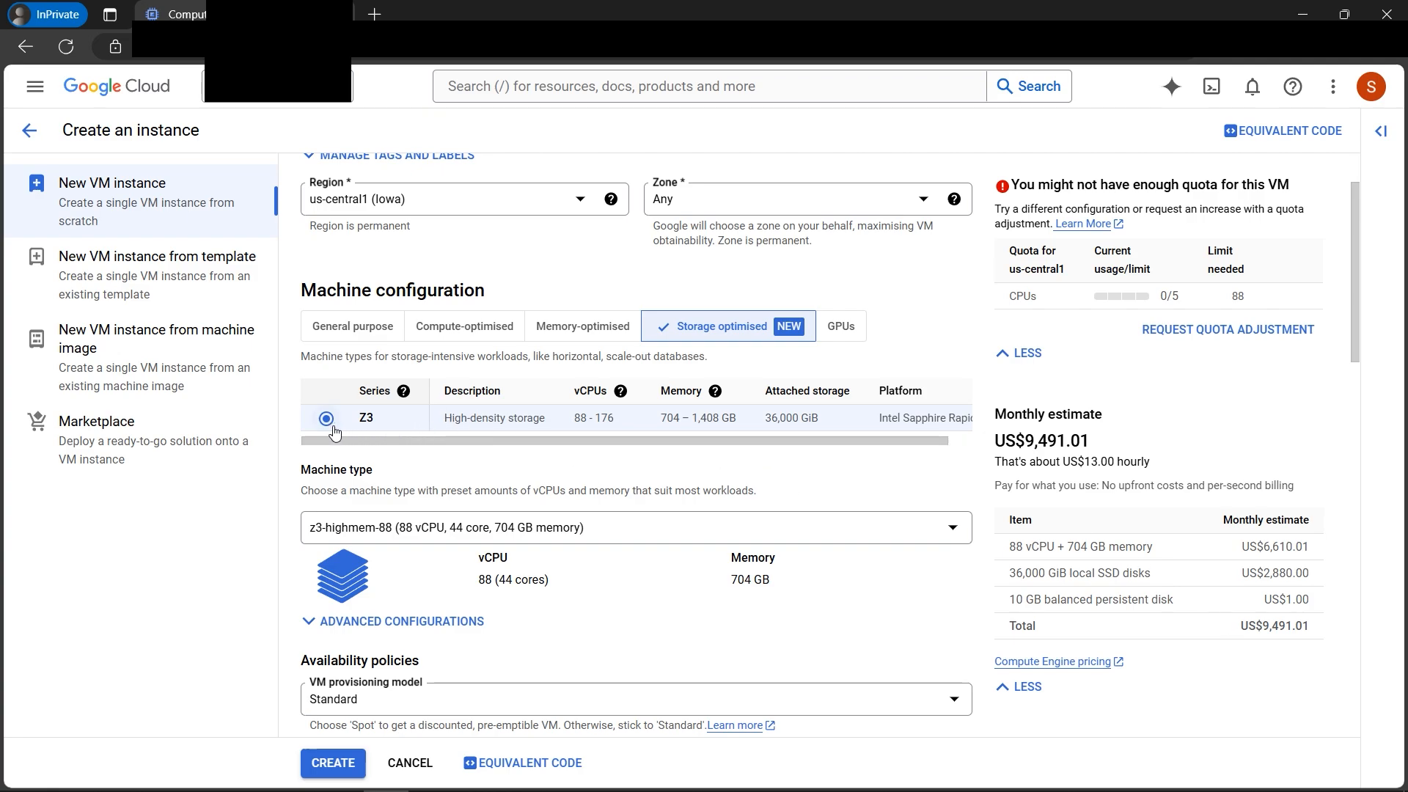
pyautogui.moveTo(1262, 625); pyautogui.dragTo(1311, 628)
pyautogui.click(1286, 644)
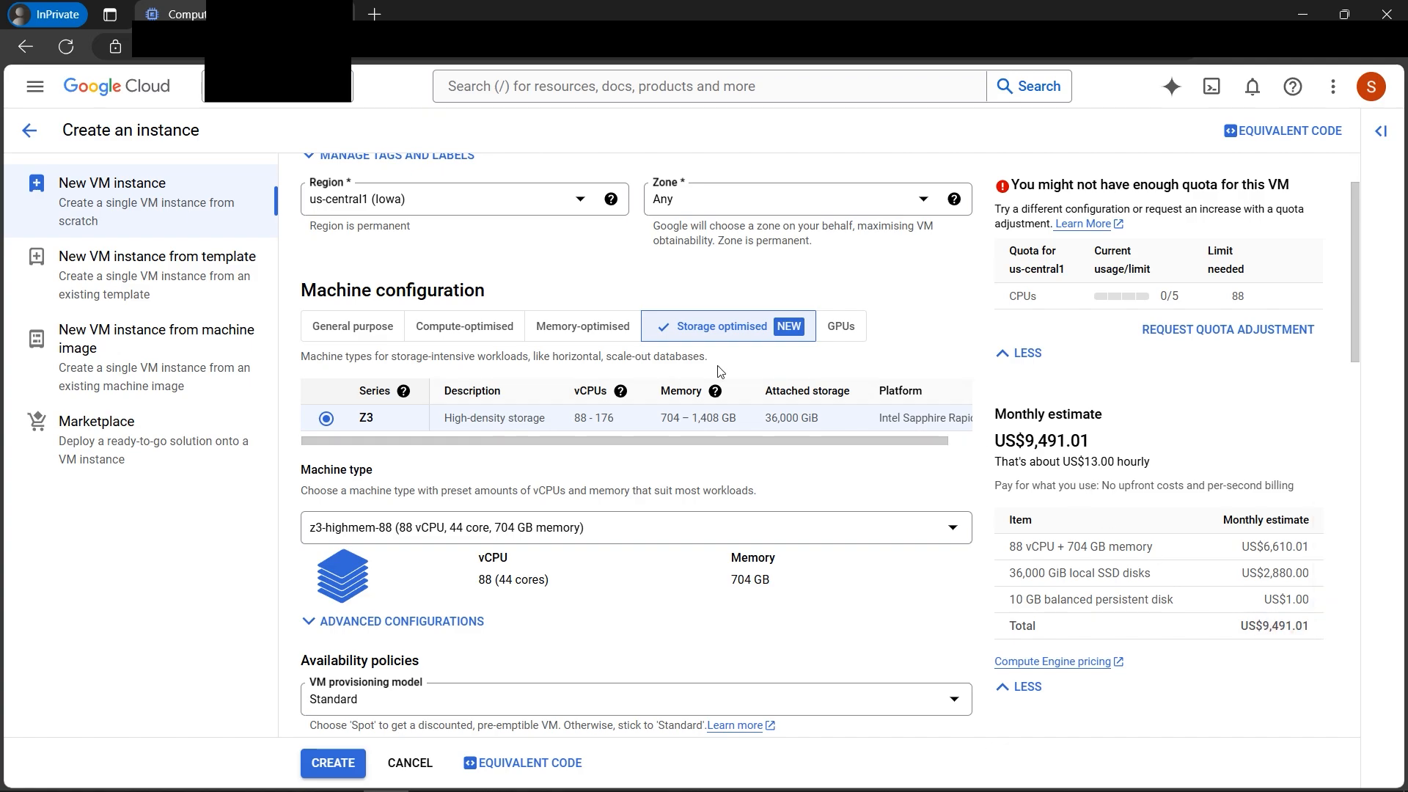
pyautogui.moveTo(1064, 461); pyautogui.dragTo(1113, 461)
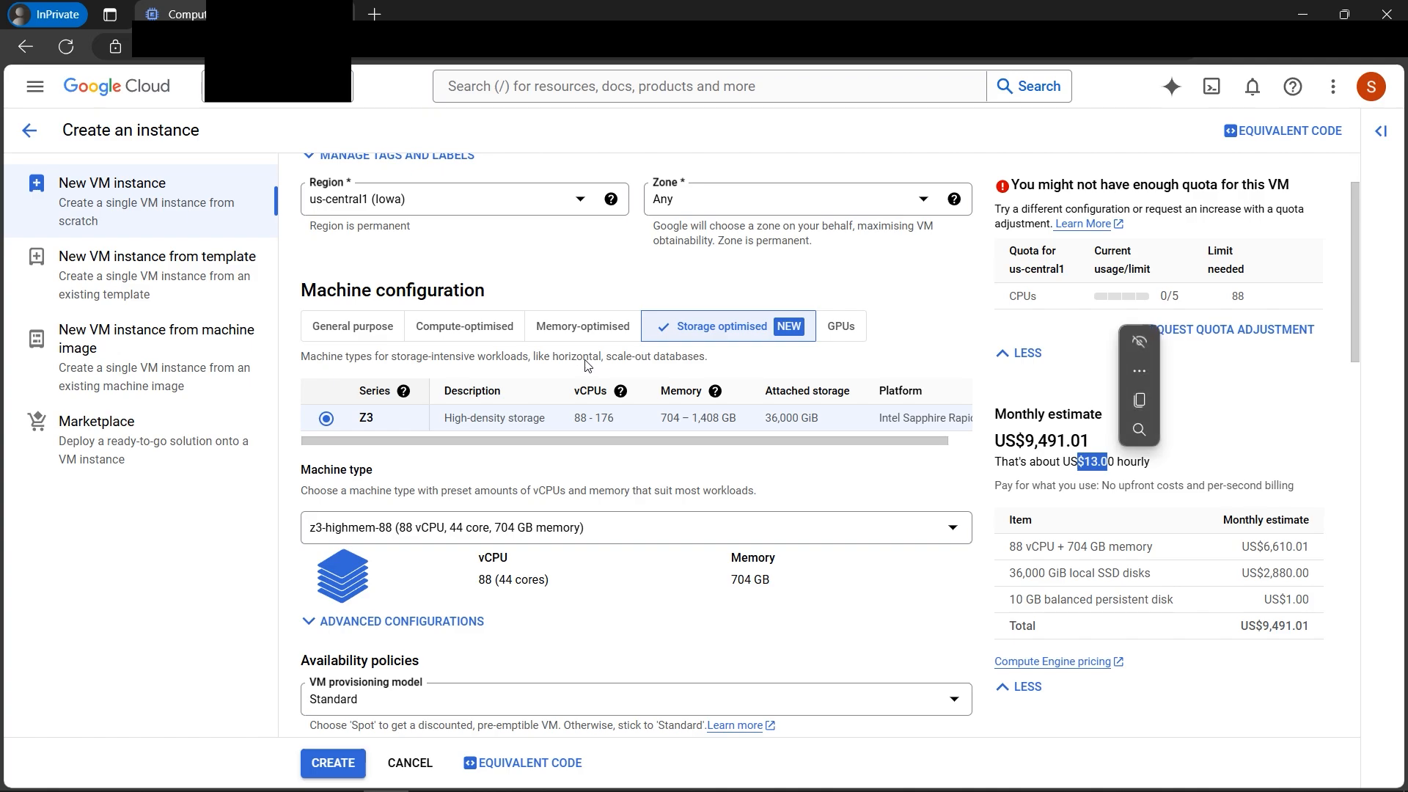
pyautogui.click(581, 328)
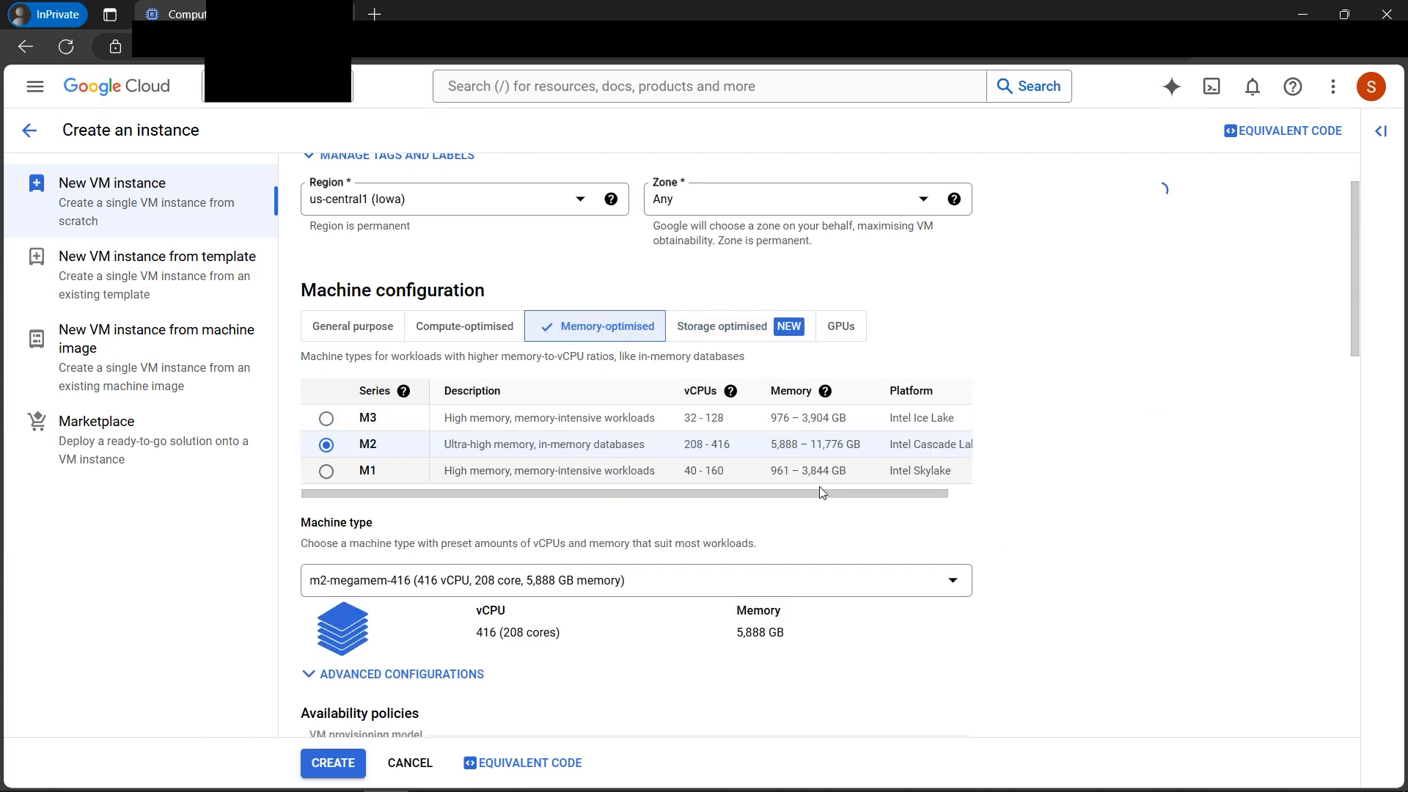
# Select the general-purpose N1 machine series and check its hourly cost estimate.
pyautogui.click(389, 329)
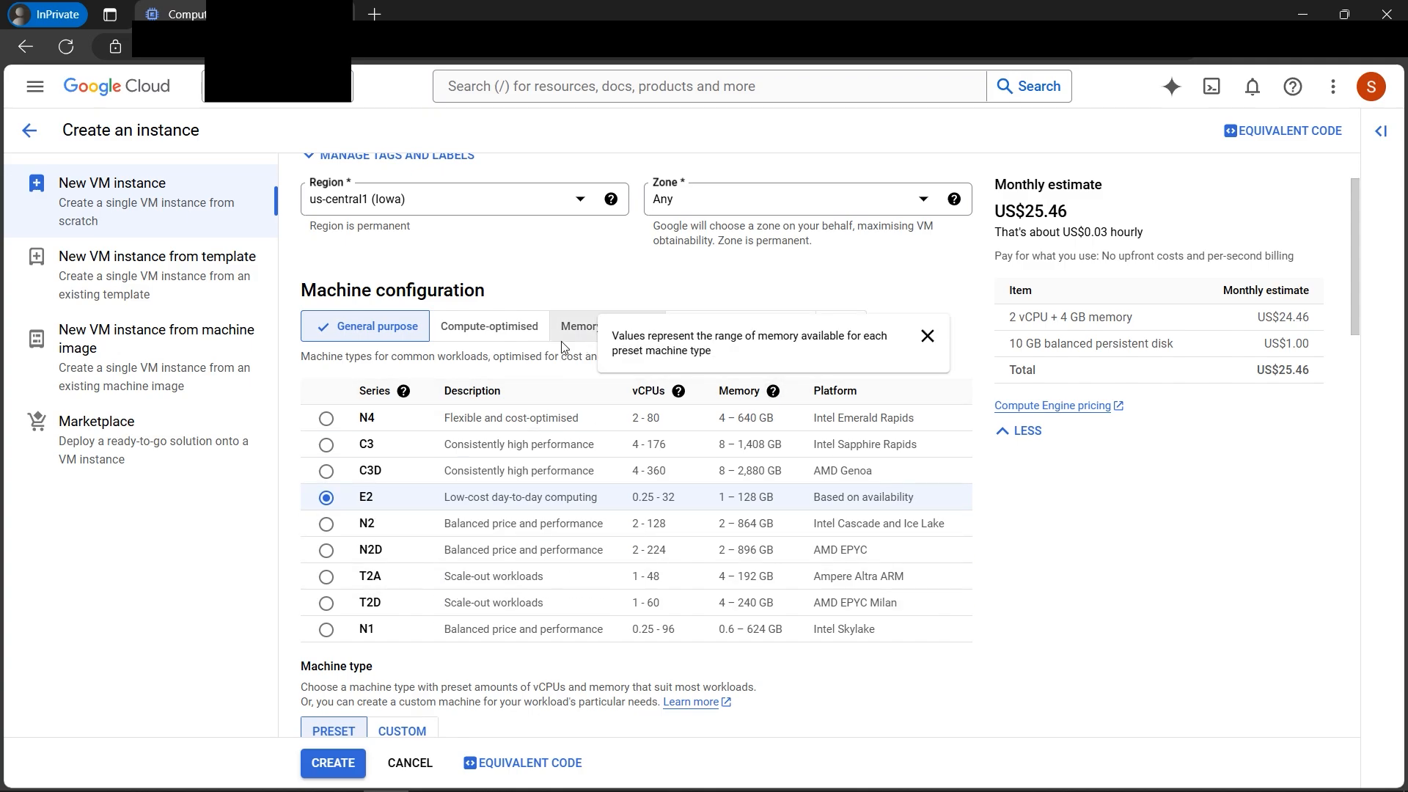
pyautogui.click(326, 628)
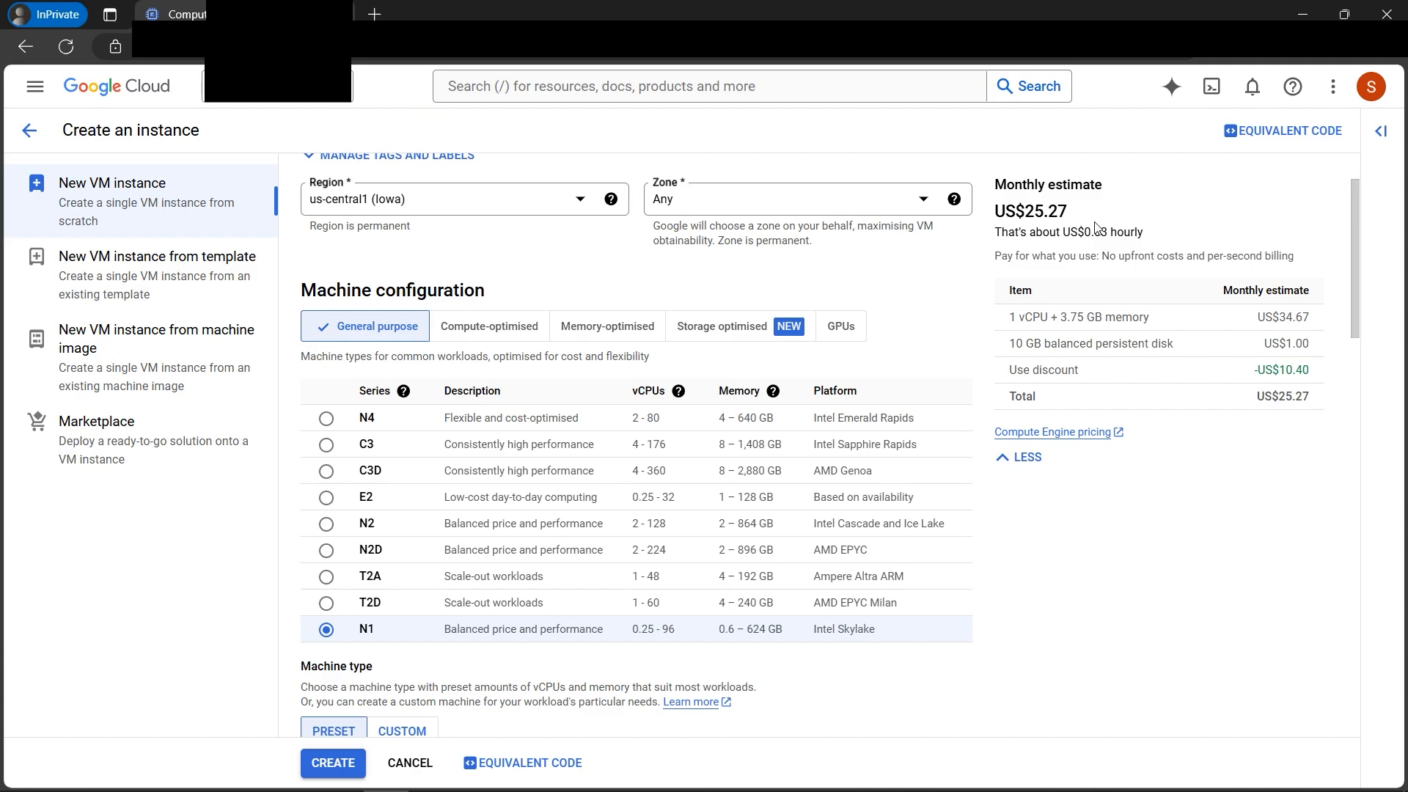
pyautogui.moveTo(1064, 234); pyautogui.dragTo(1142, 235)
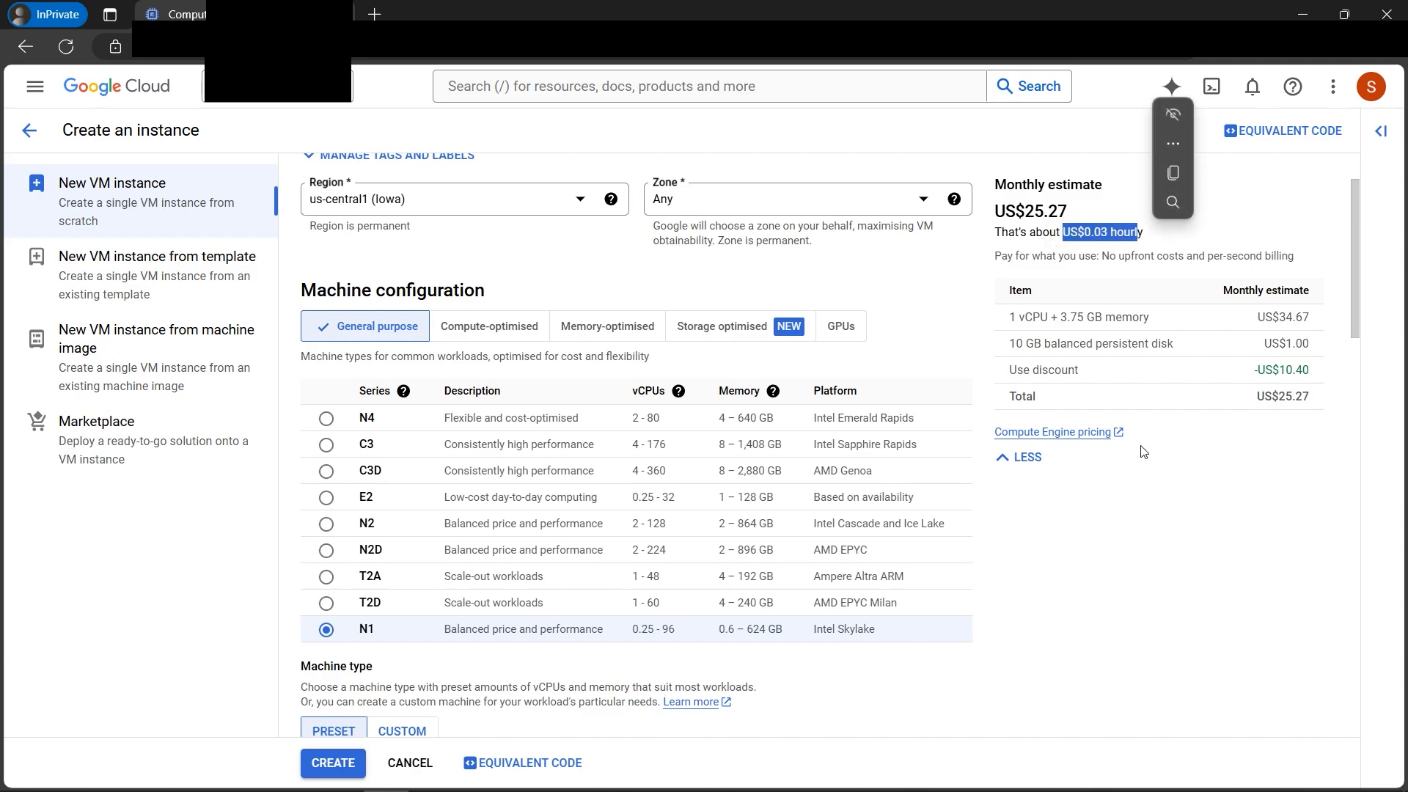
pyautogui.click(1201, 527)
# Review the preset machine types offered for the N1 series, keeping n1-standard-1.
pyautogui.scroll(-3, 1043, 540)
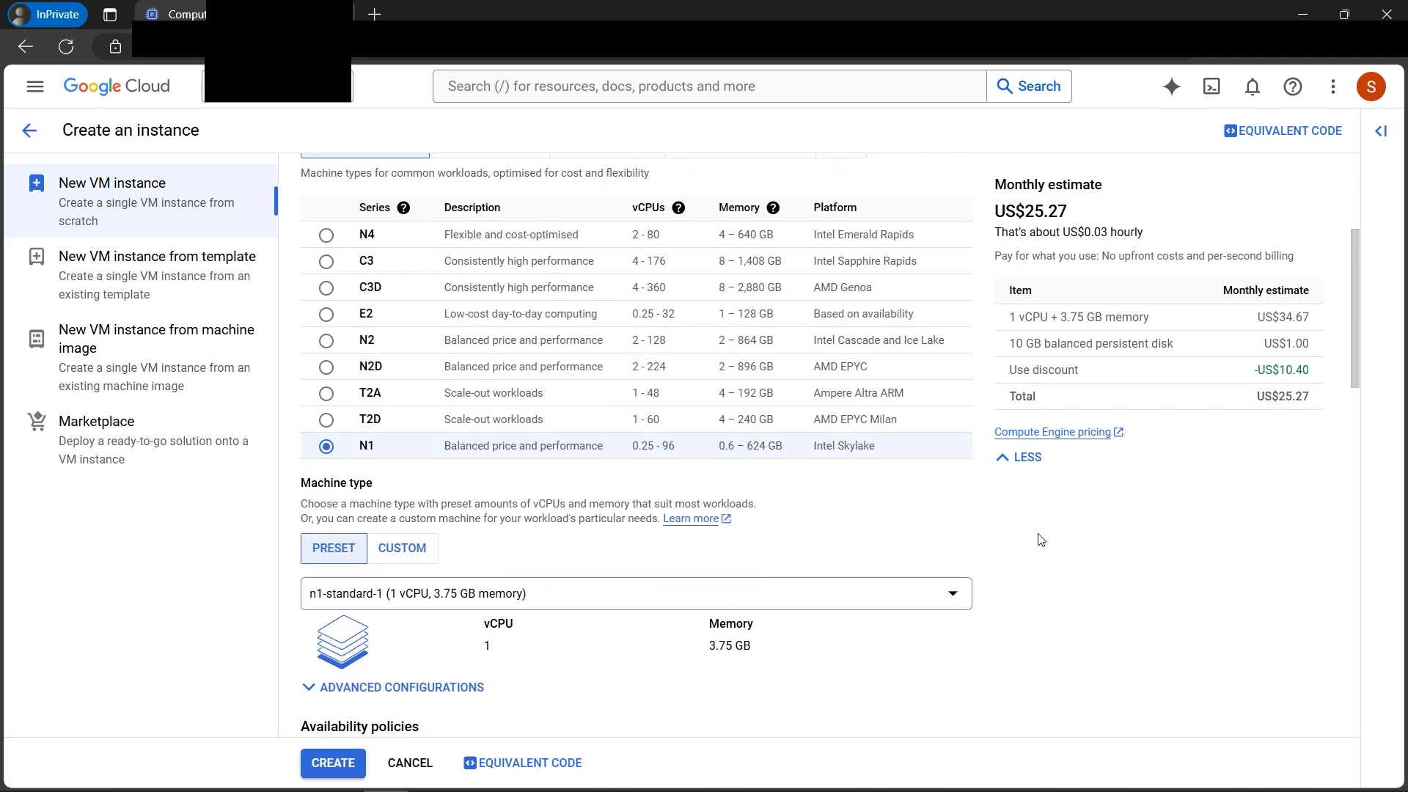
pyautogui.scroll(-1, 998, 524)
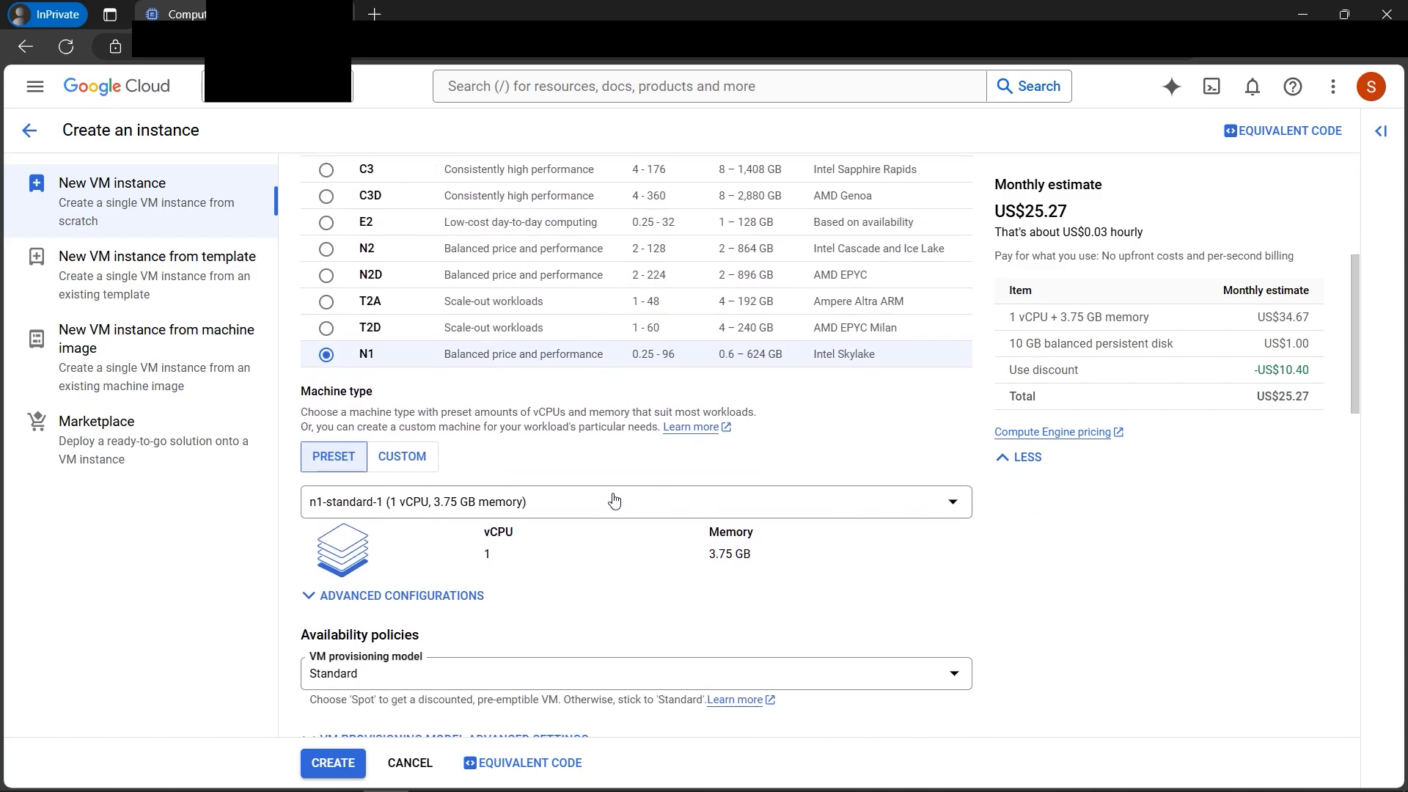
pyautogui.click(536, 504)
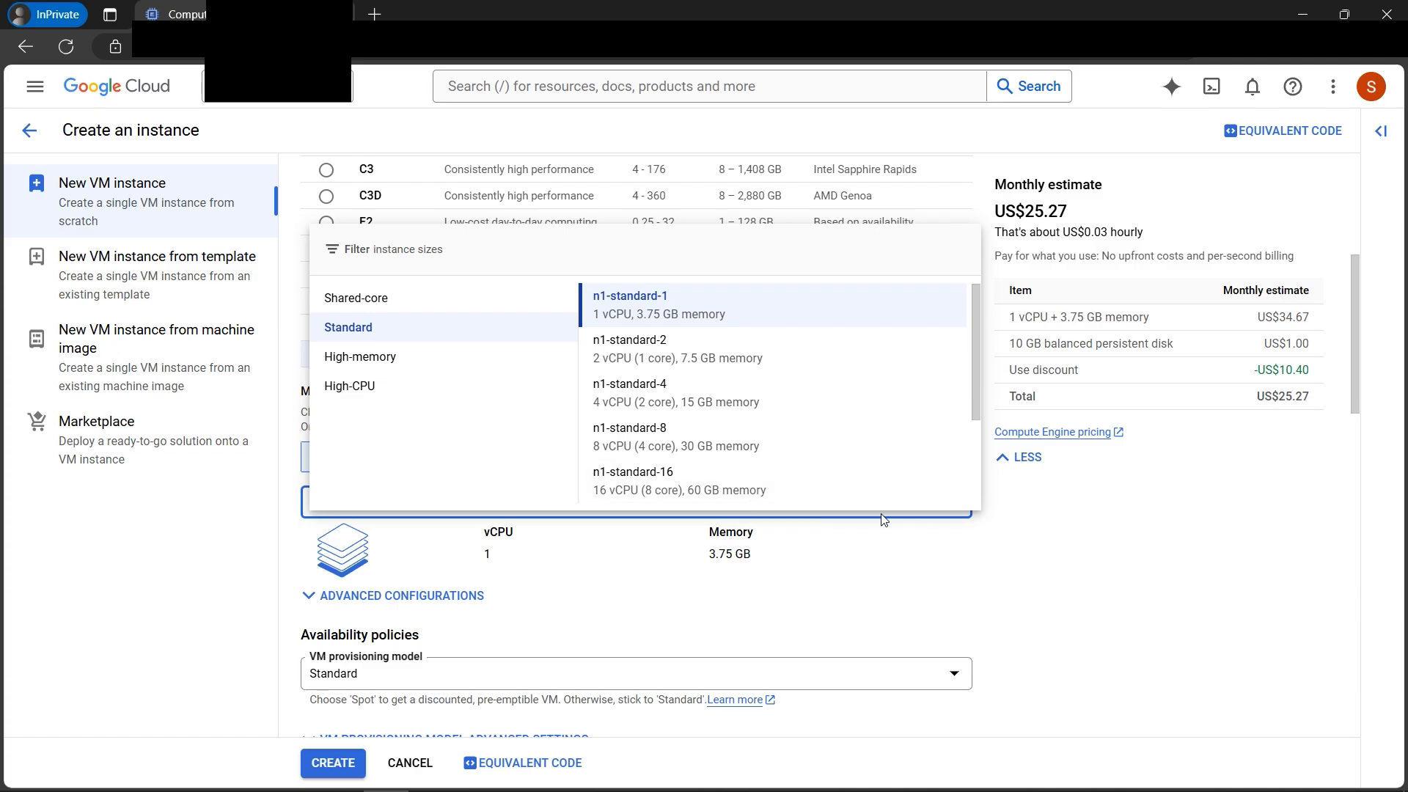
pyautogui.click(991, 582)
# Review the Standard and Spot options of the VM provisioning model, keeping Standard.
pyautogui.scroll(-4, 953, 583)
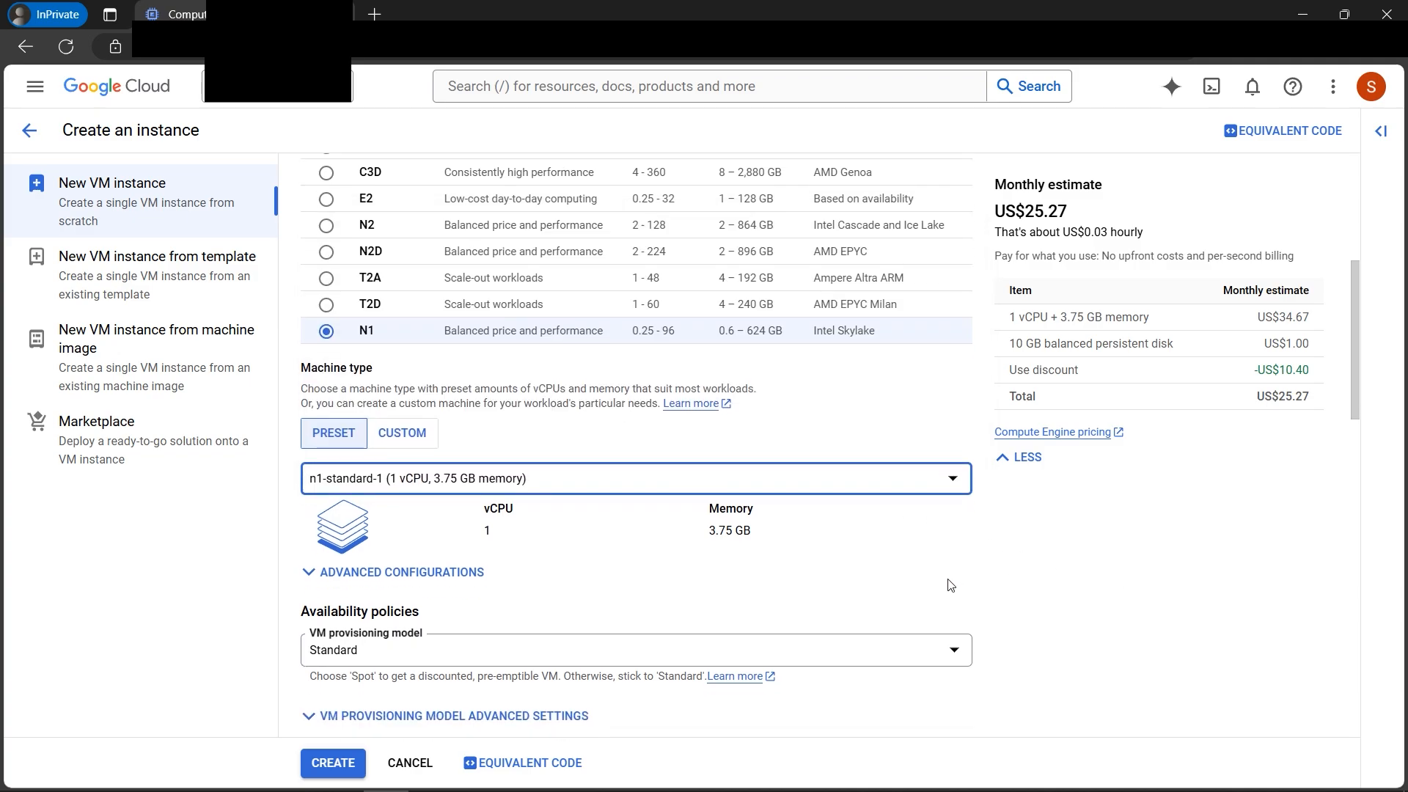
pyautogui.click(941, 404)
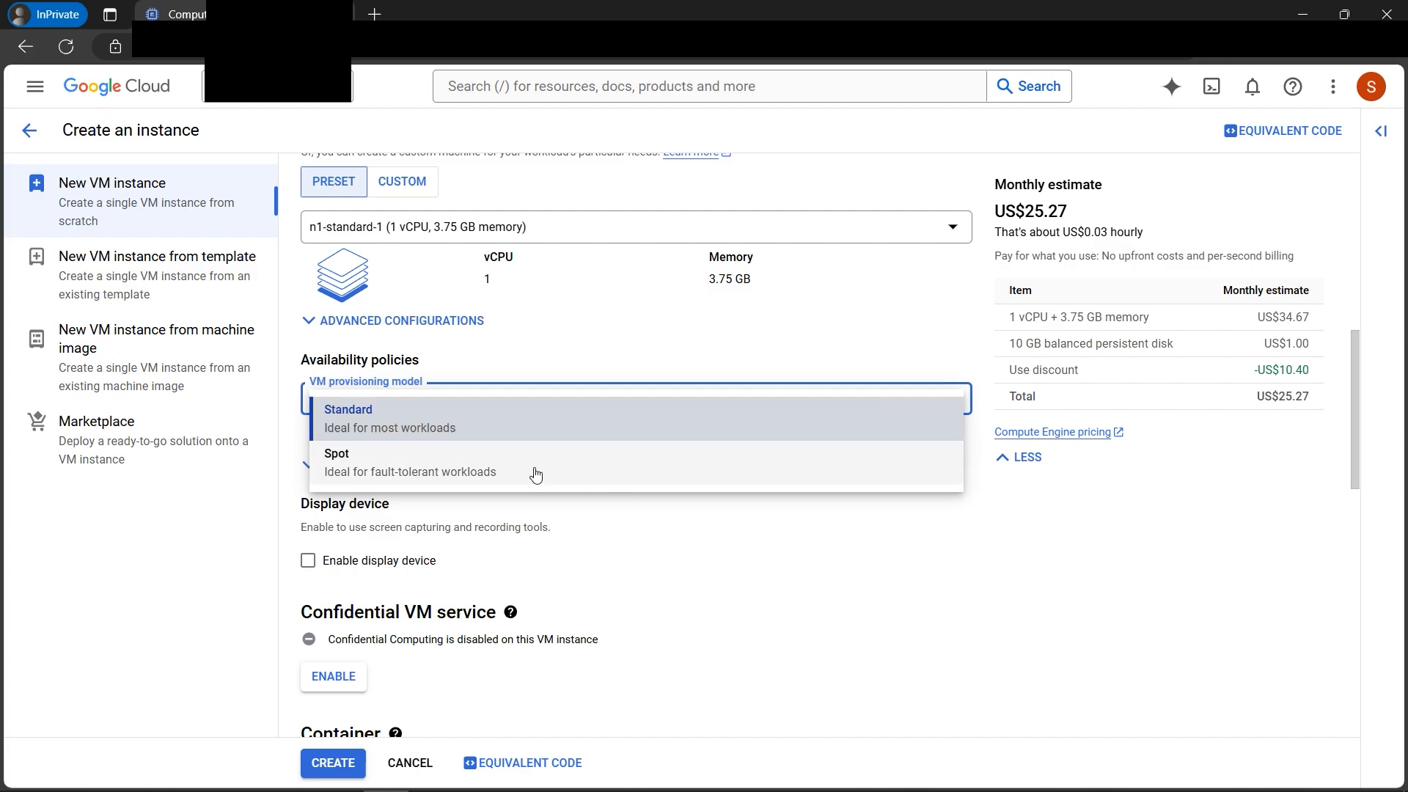
pyautogui.click(904, 580)
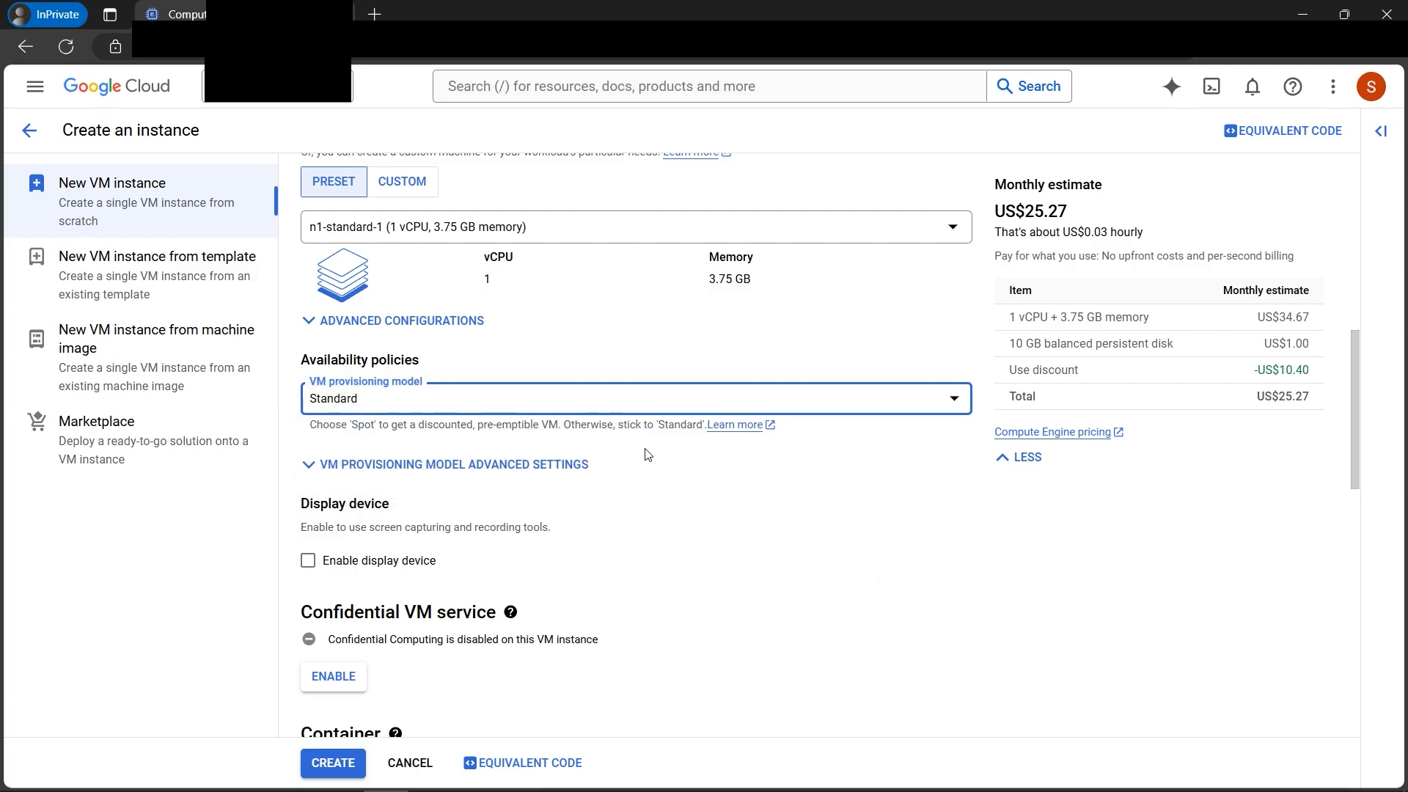
pyautogui.click(923, 403)
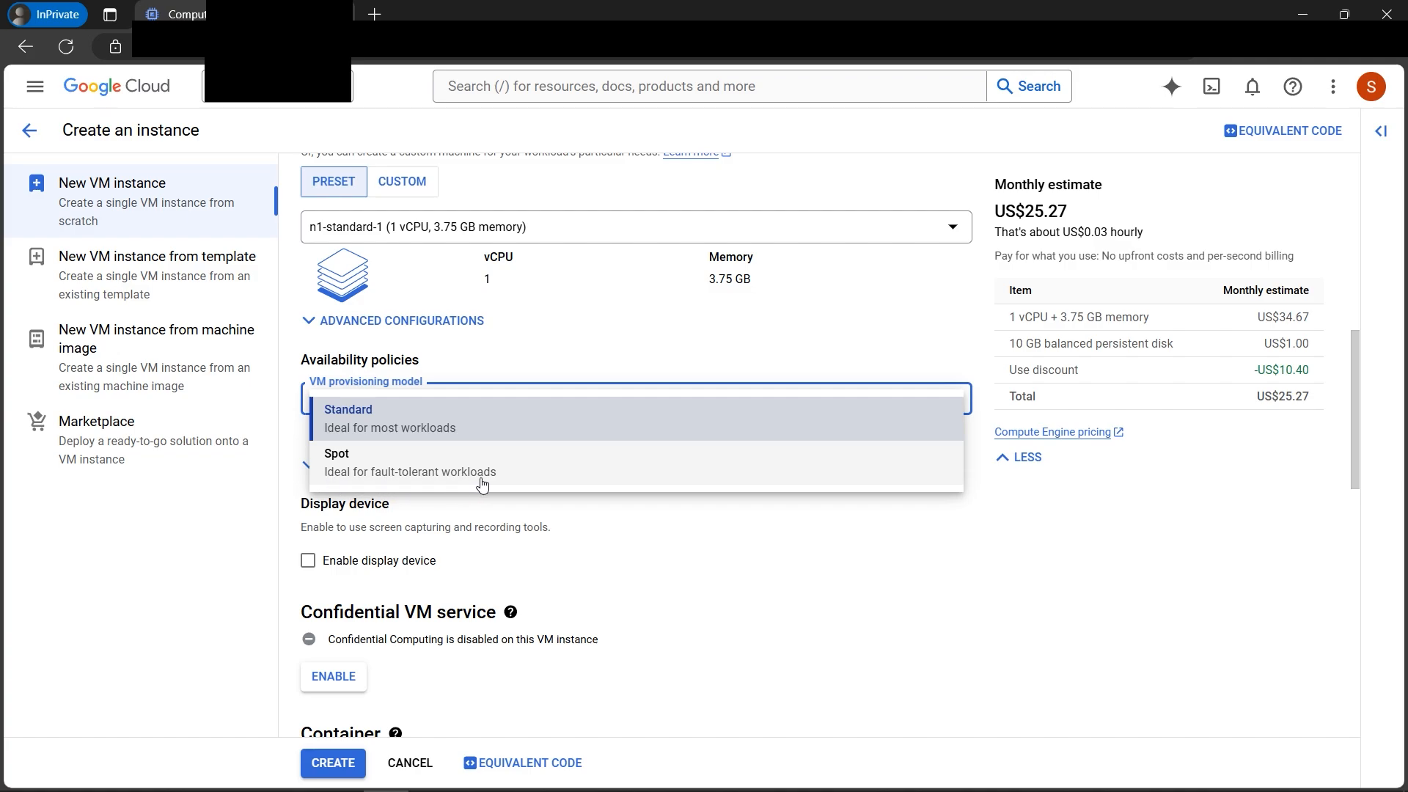
pyautogui.click(932, 535)
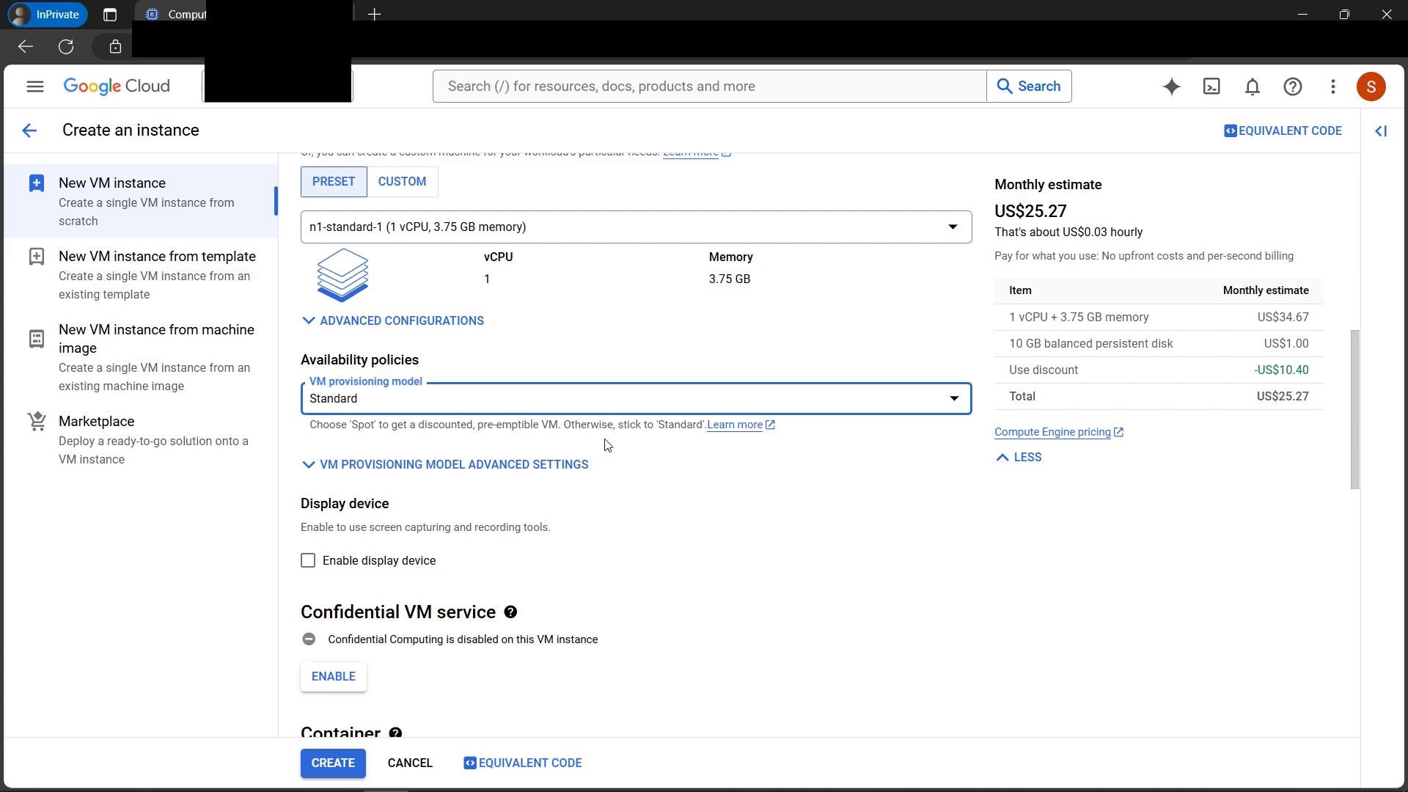
# Review the provisioning model's advanced settings, including the automatic restart options, and collapse them without changing anything.
pyautogui.click(558, 463)
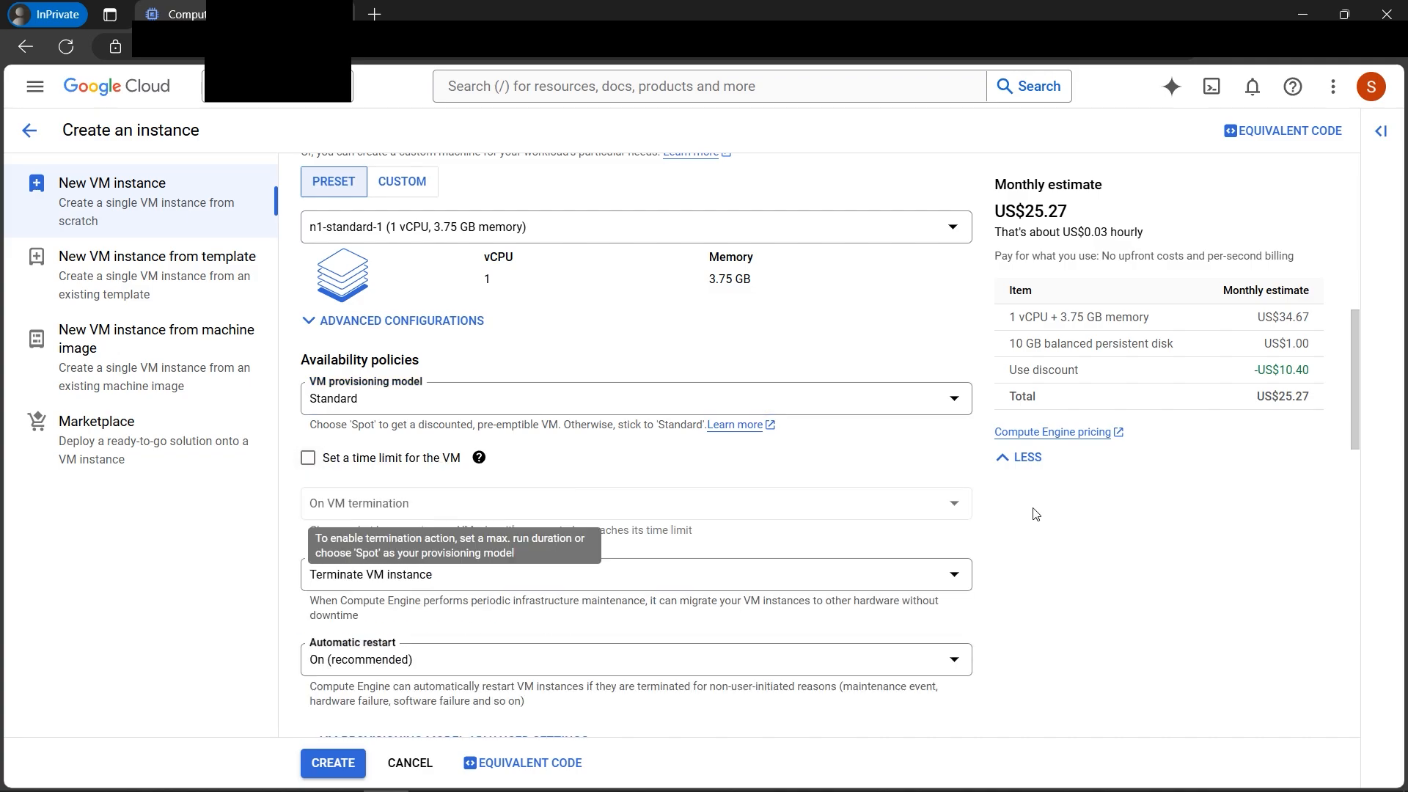
pyautogui.scroll(-1, 348, 484)
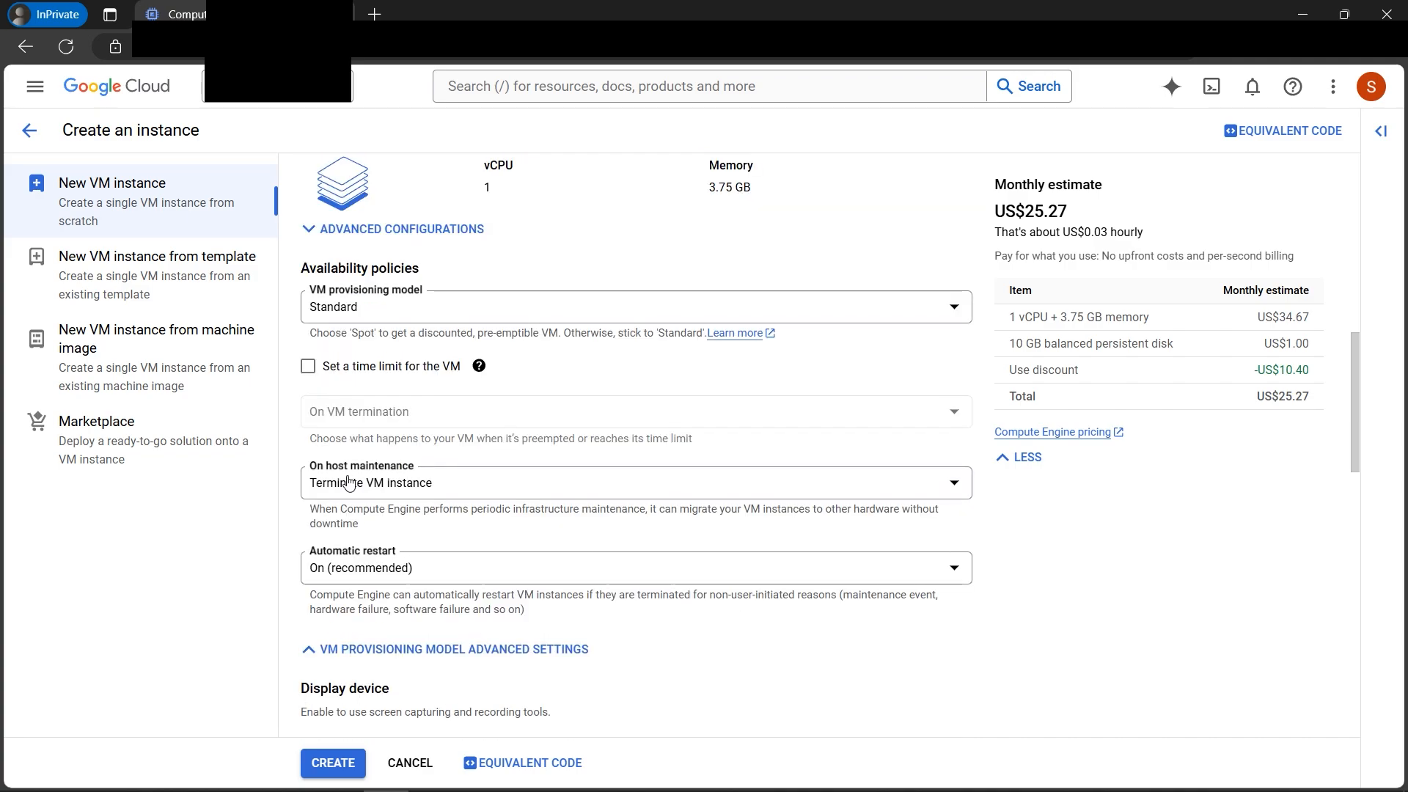
pyautogui.click(483, 579)
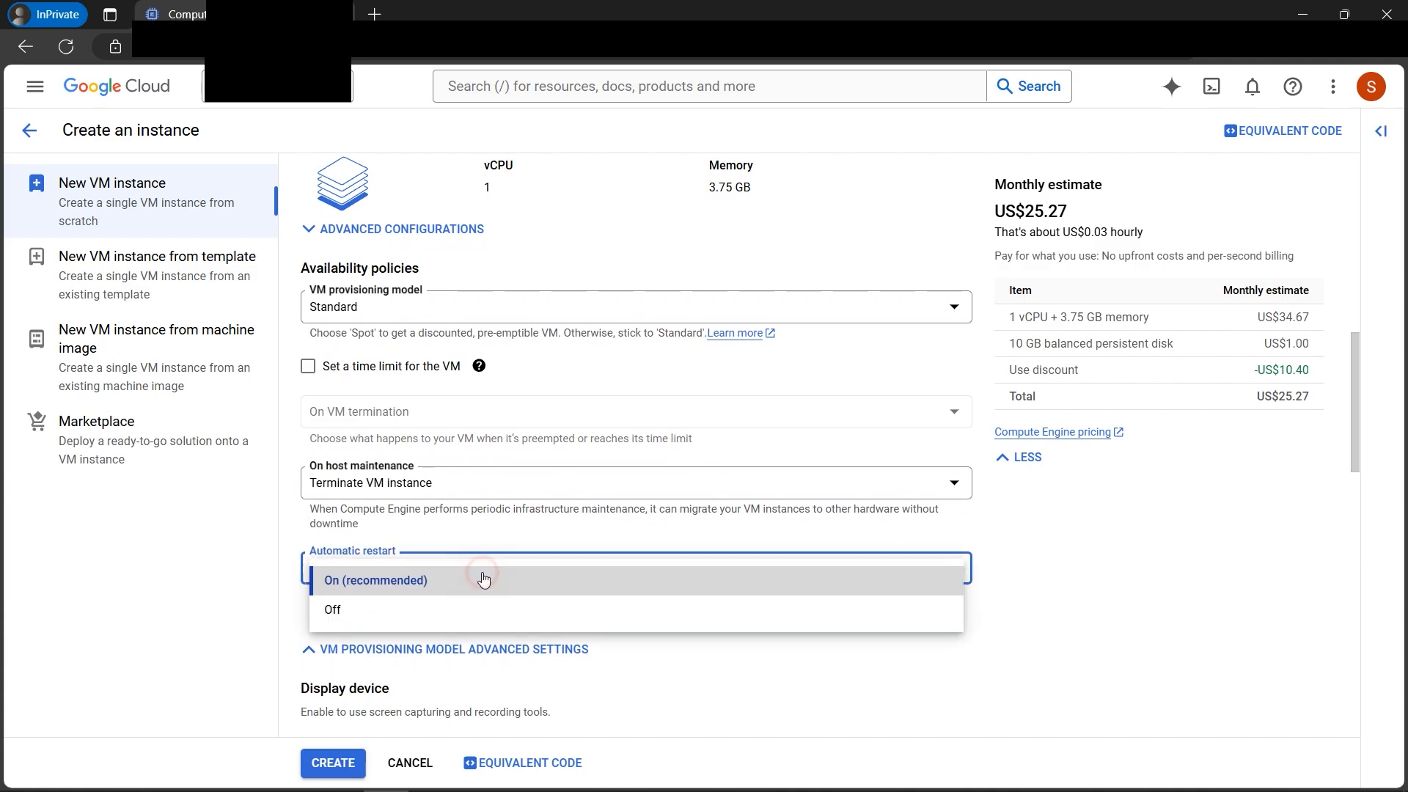
pyautogui.click(1059, 598)
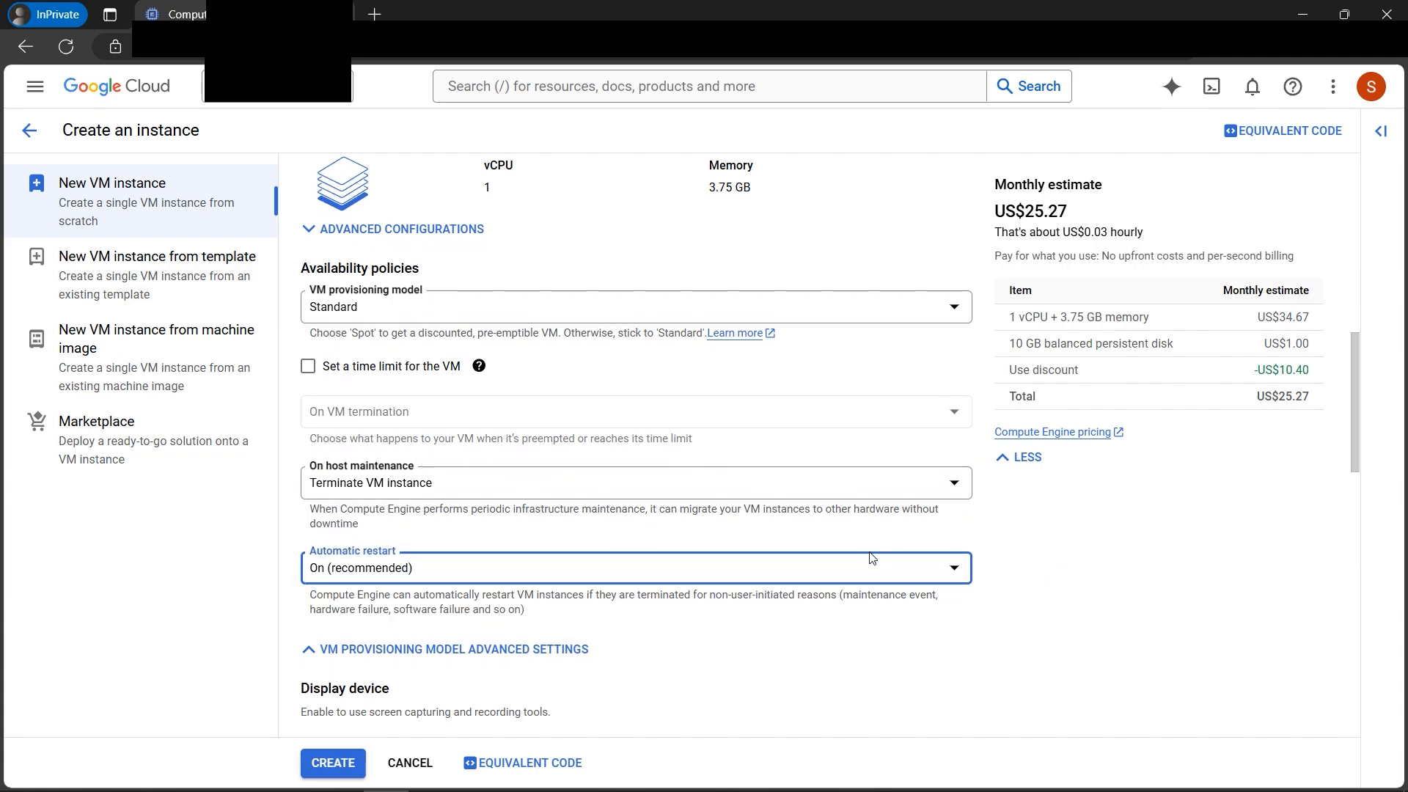
pyautogui.click(317, 651)
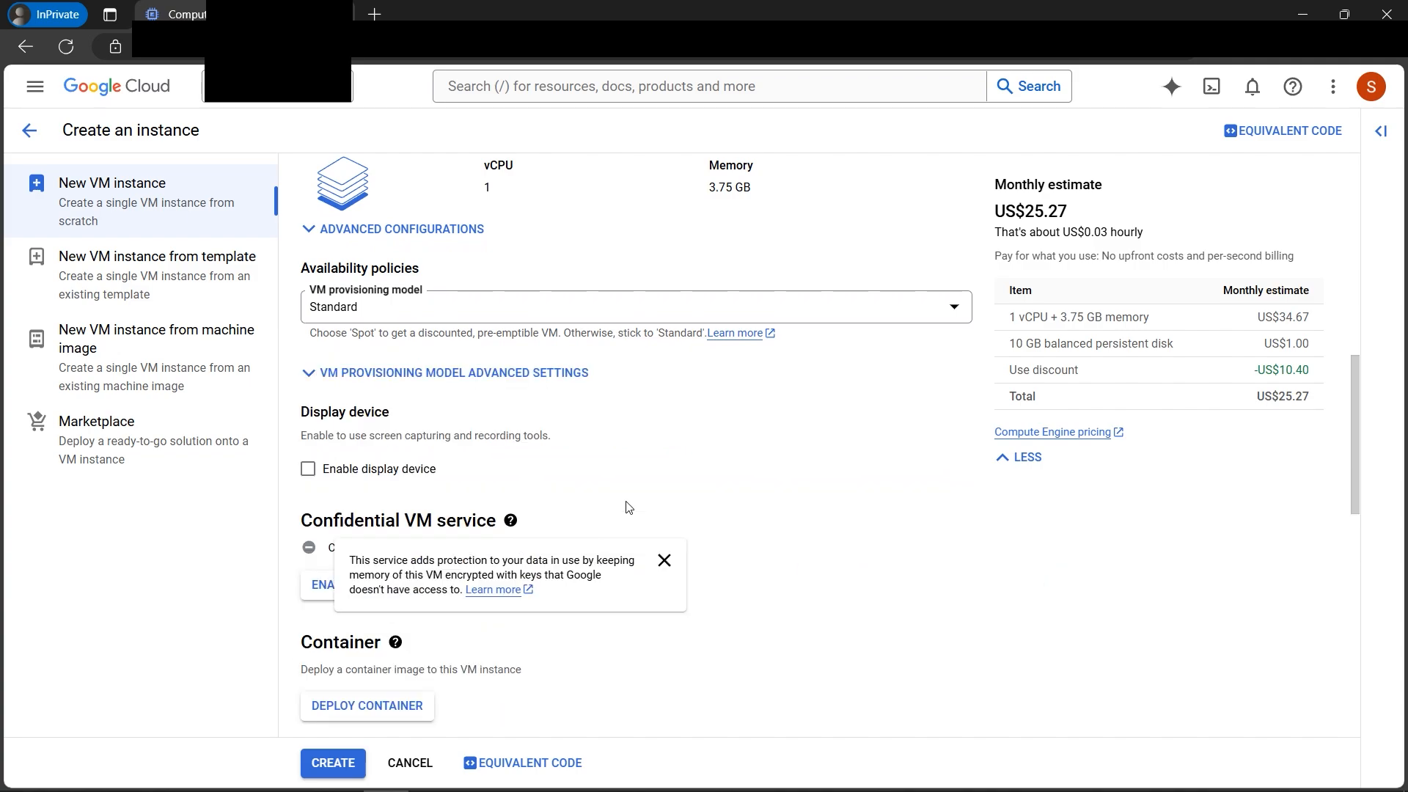
# Review the display device, Confidential VM, container, boot disk, service account and firewall settings of the instance.
pyautogui.scroll(-2, 644, 466)
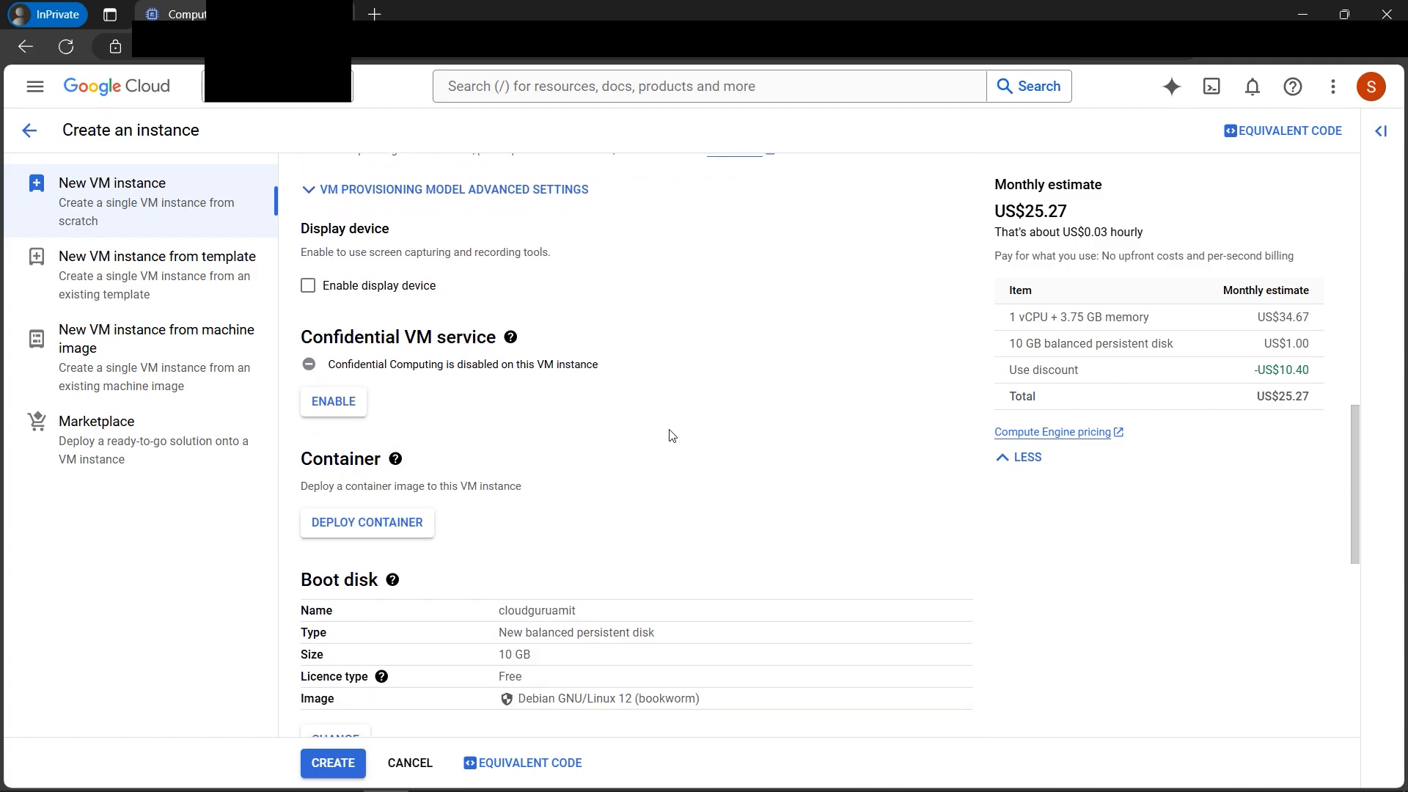
pyautogui.scroll(-3, 645, 470)
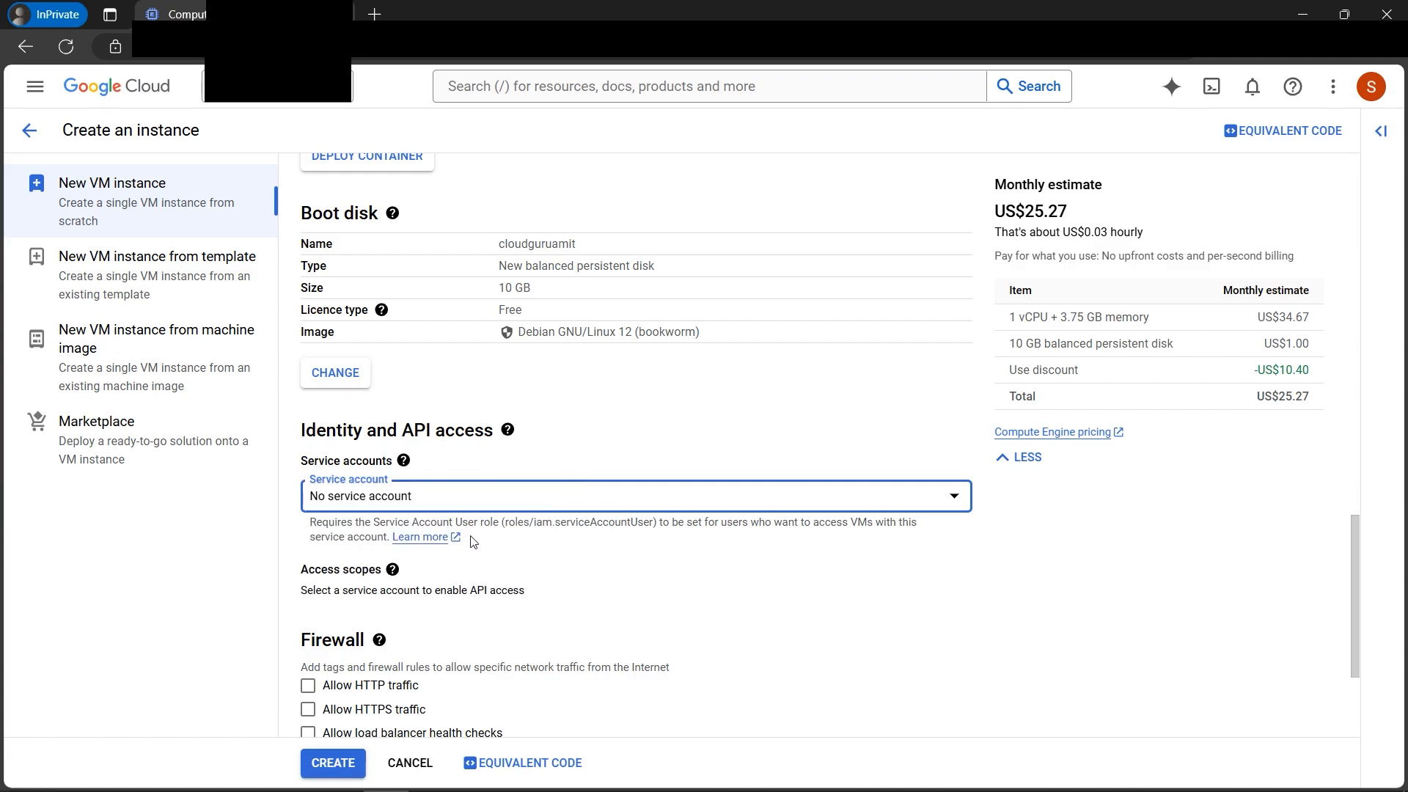
pyautogui.scroll(-3, 632, 631)
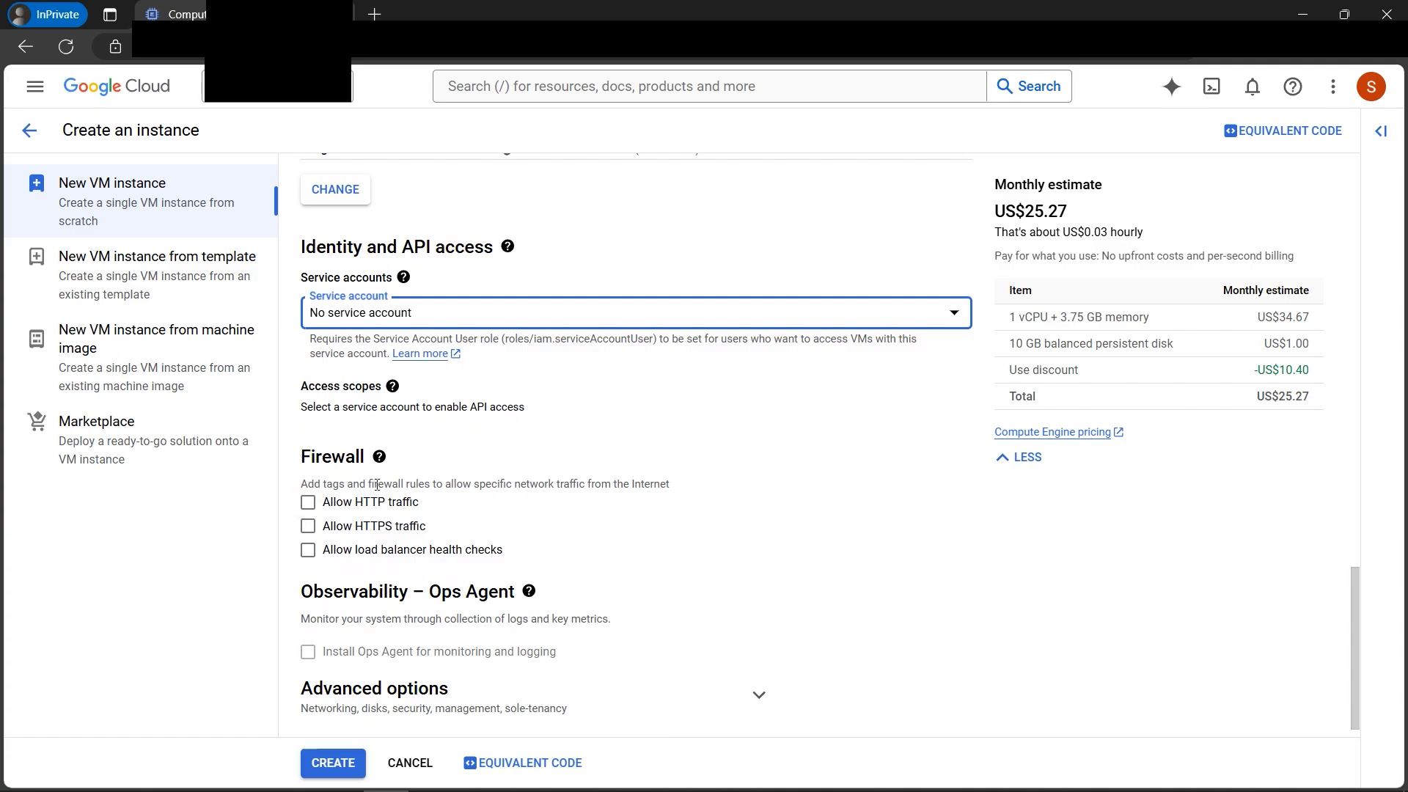
pyautogui.moveTo(446, 485); pyautogui.dragTo(666, 485)
pyautogui.click(292, 505)
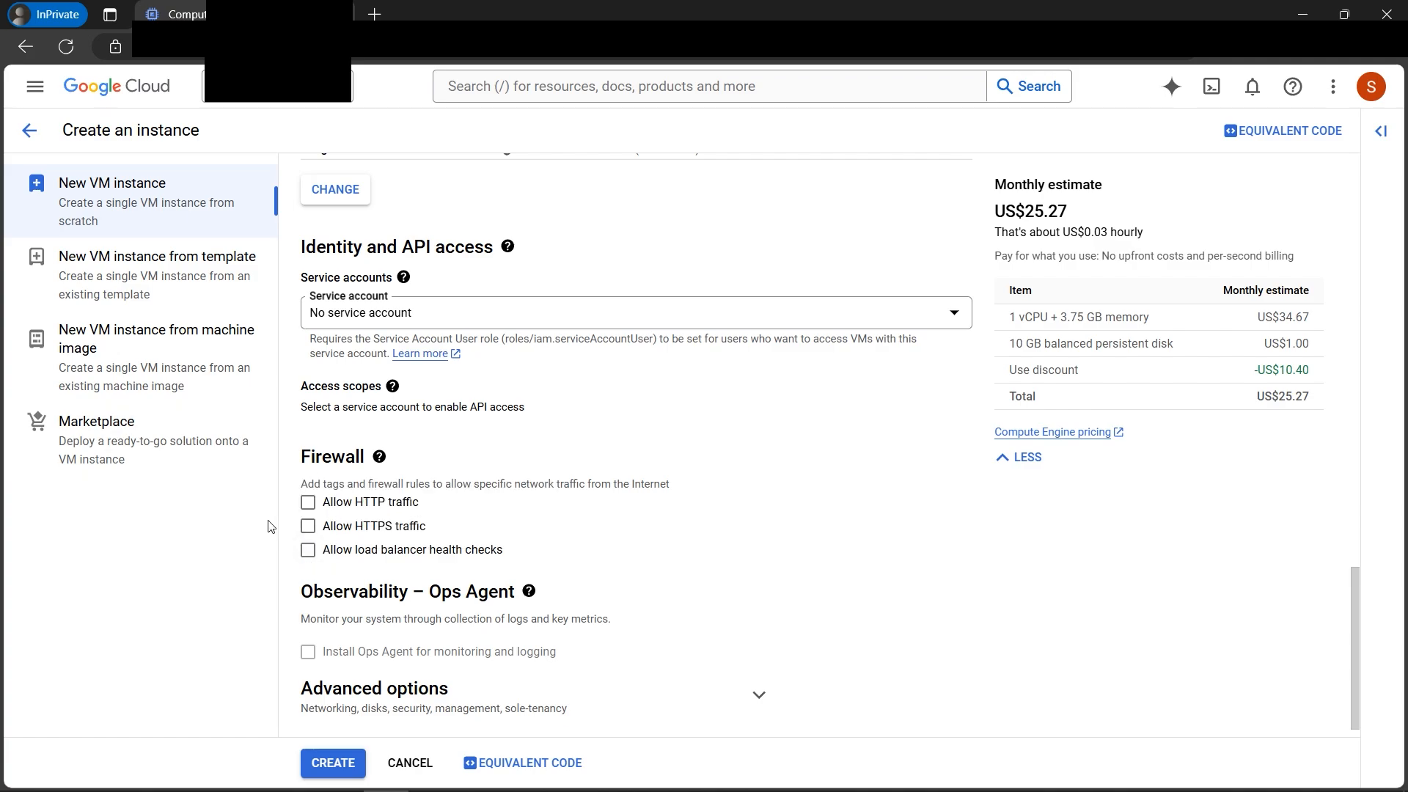
# Try out the firewall options that allow HTTP and HTTPS traffic, leaving both off.
pyautogui.click(308, 502)
pyautogui.click(308, 527)
pyautogui.click(308, 526)
pyautogui.click(308, 503)
# Expand the advanced options and review the networking settings, including network tags, hostname, IP forwarding and network interfaces.
pyautogui.scroll(-1, 484, 565)
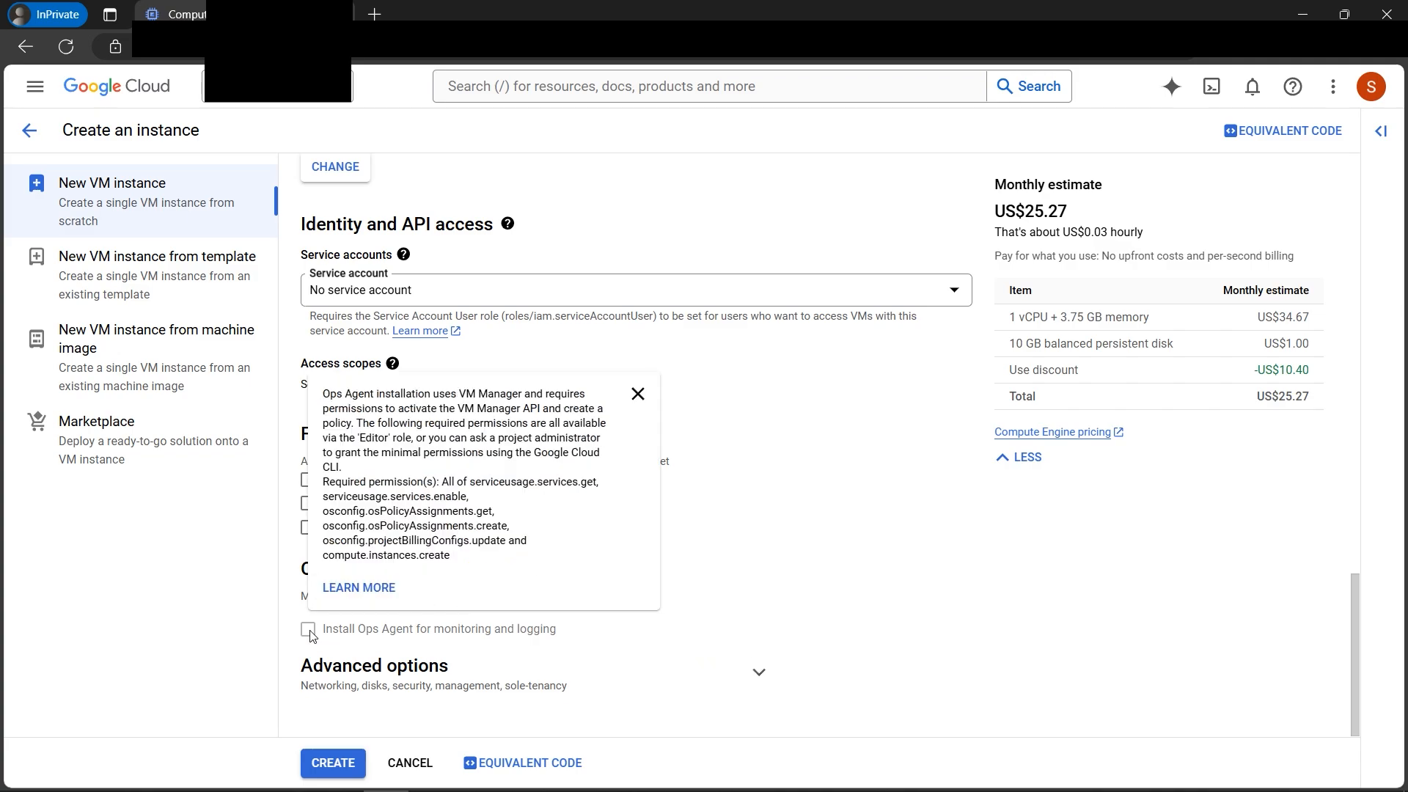
pyautogui.click(759, 675)
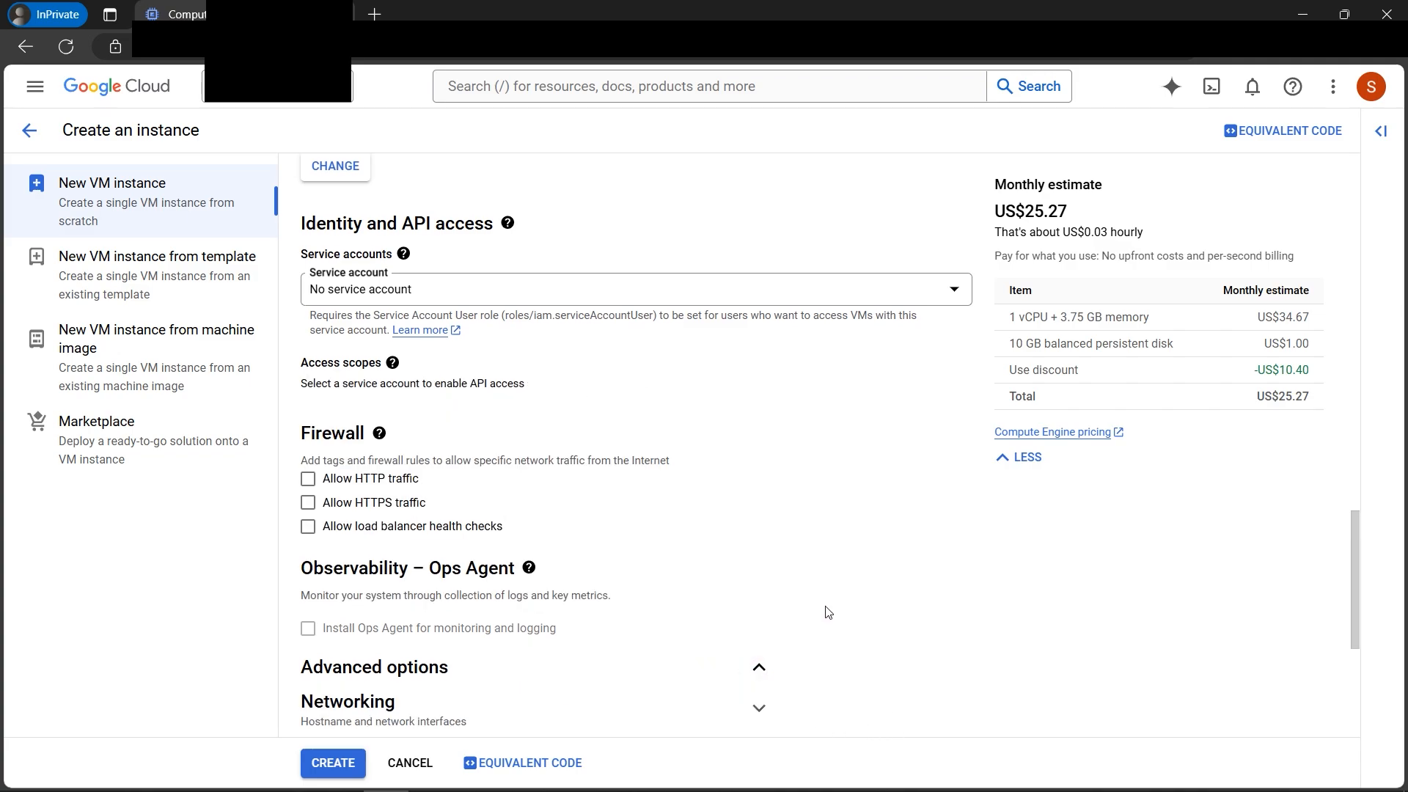
pyautogui.scroll(-4, 826, 609)
pyautogui.click(766, 442)
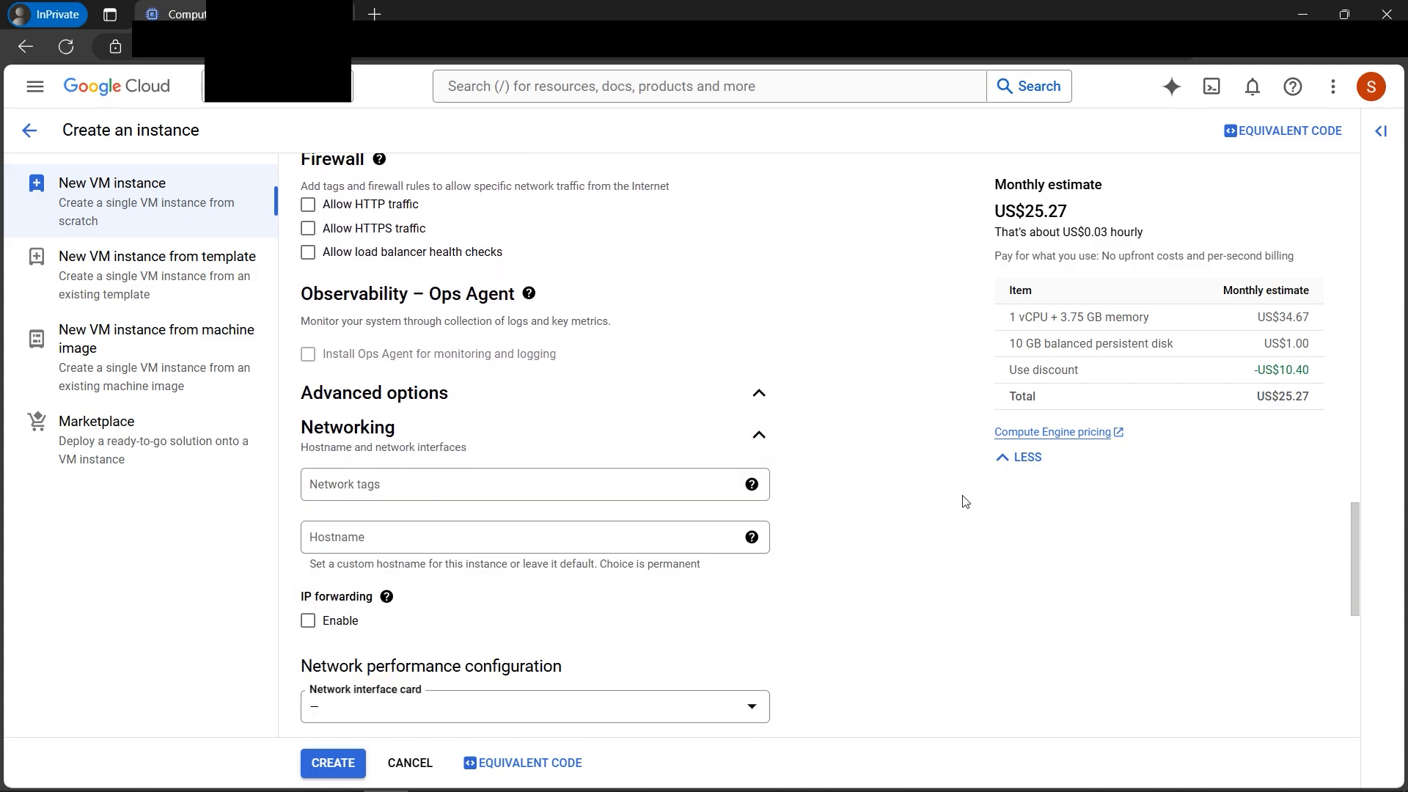
pyautogui.scroll(-3, 758, 519)
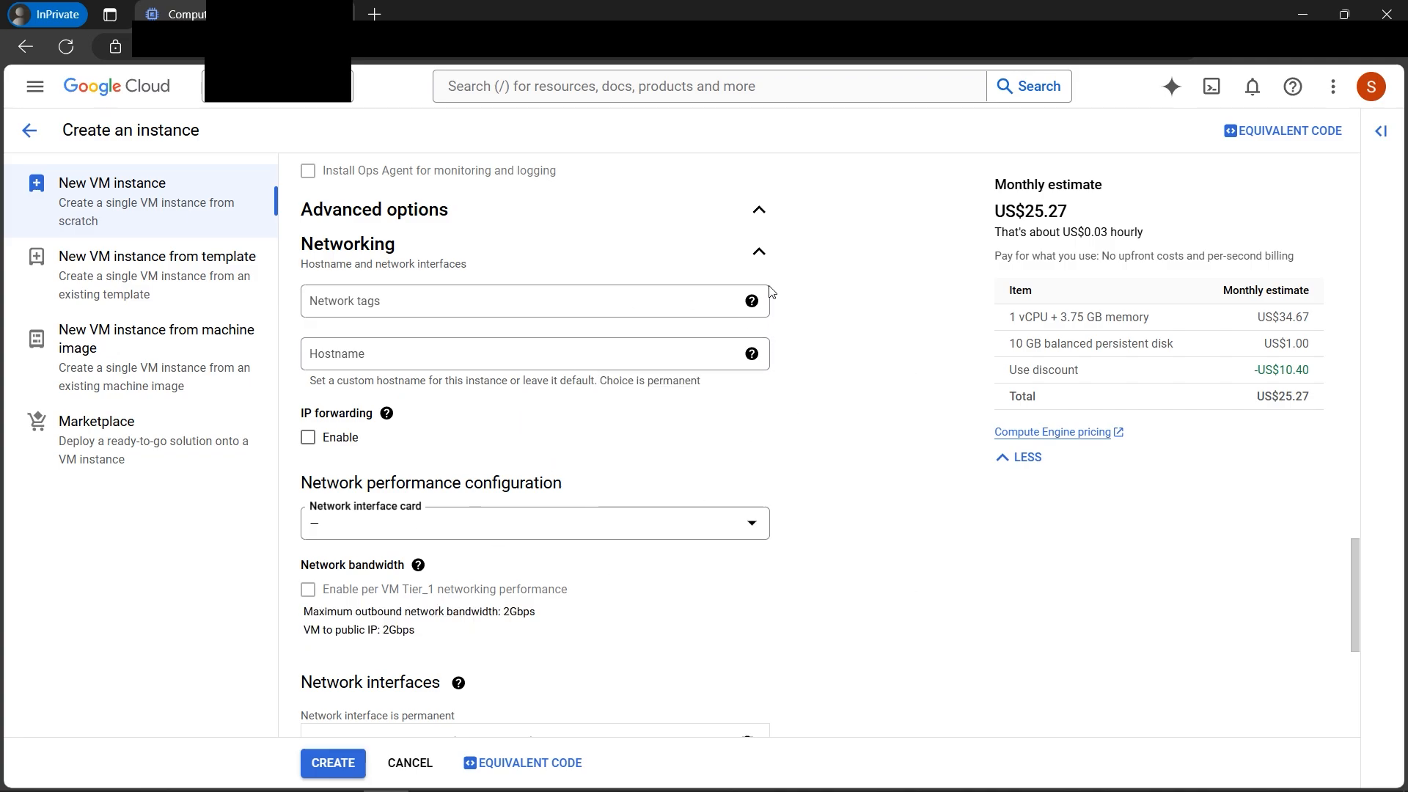
pyautogui.scroll(-1, 563, 573)
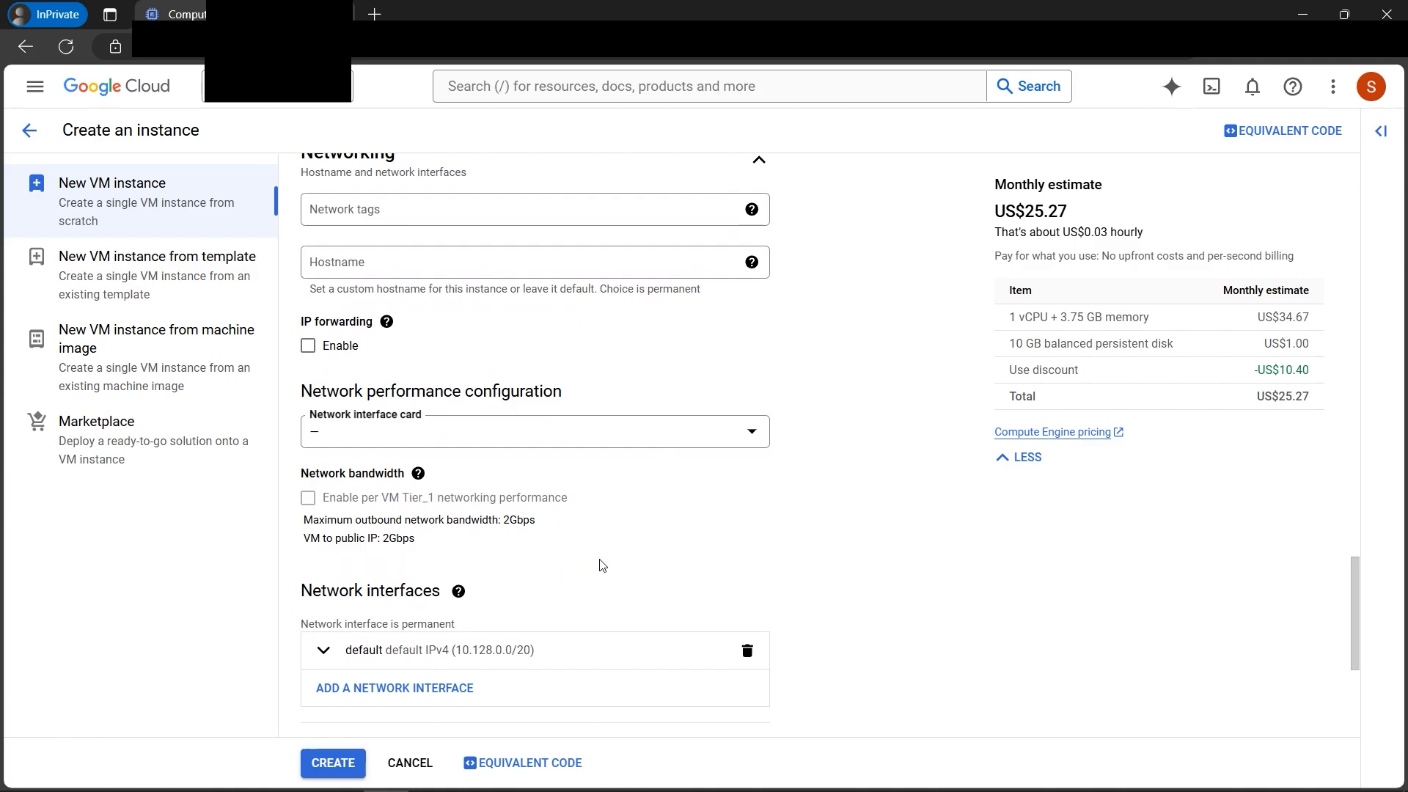
pyautogui.scroll(1, 603, 564)
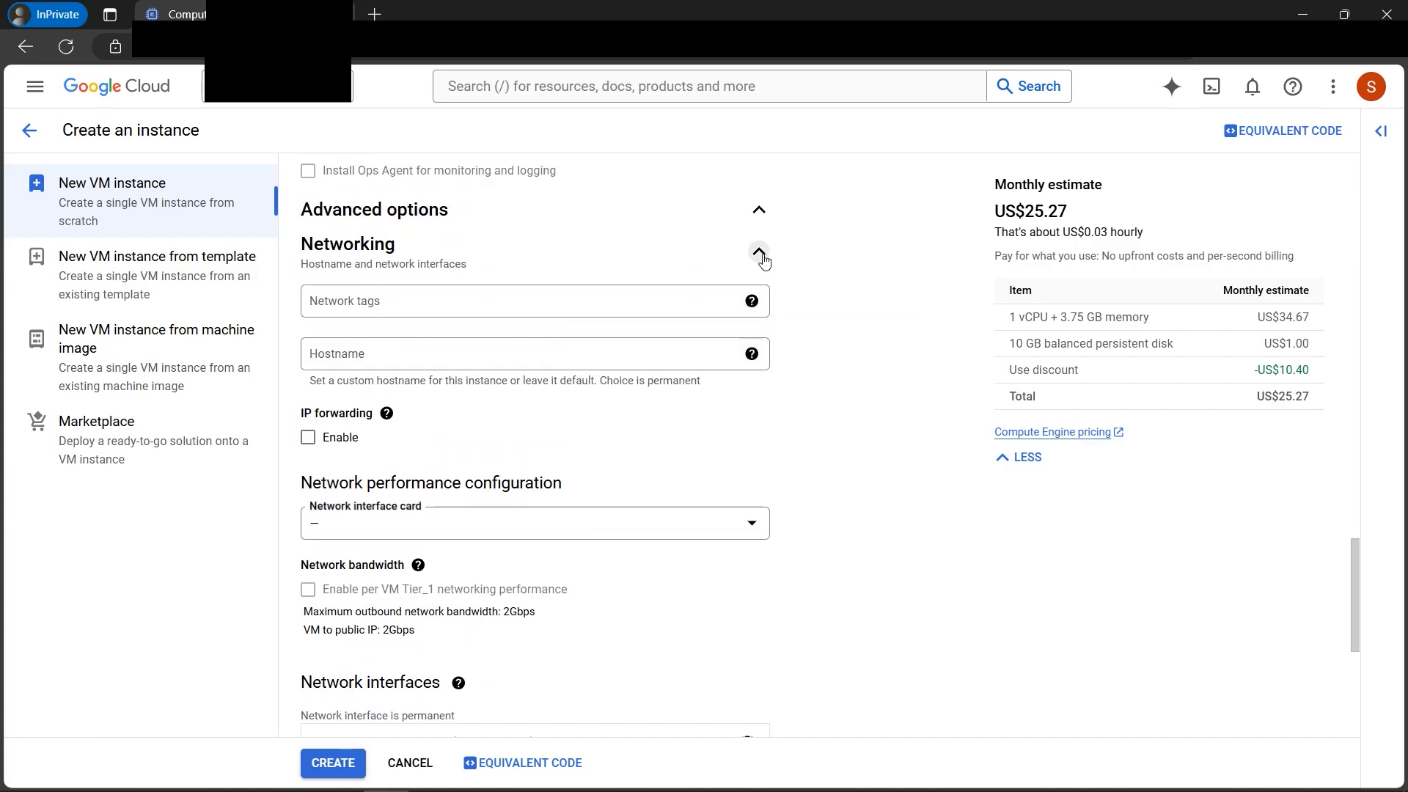
# Review the form for adding a new disk under the additional disks options, closing it without adding one.
pyautogui.scroll(-4, 733, 476)
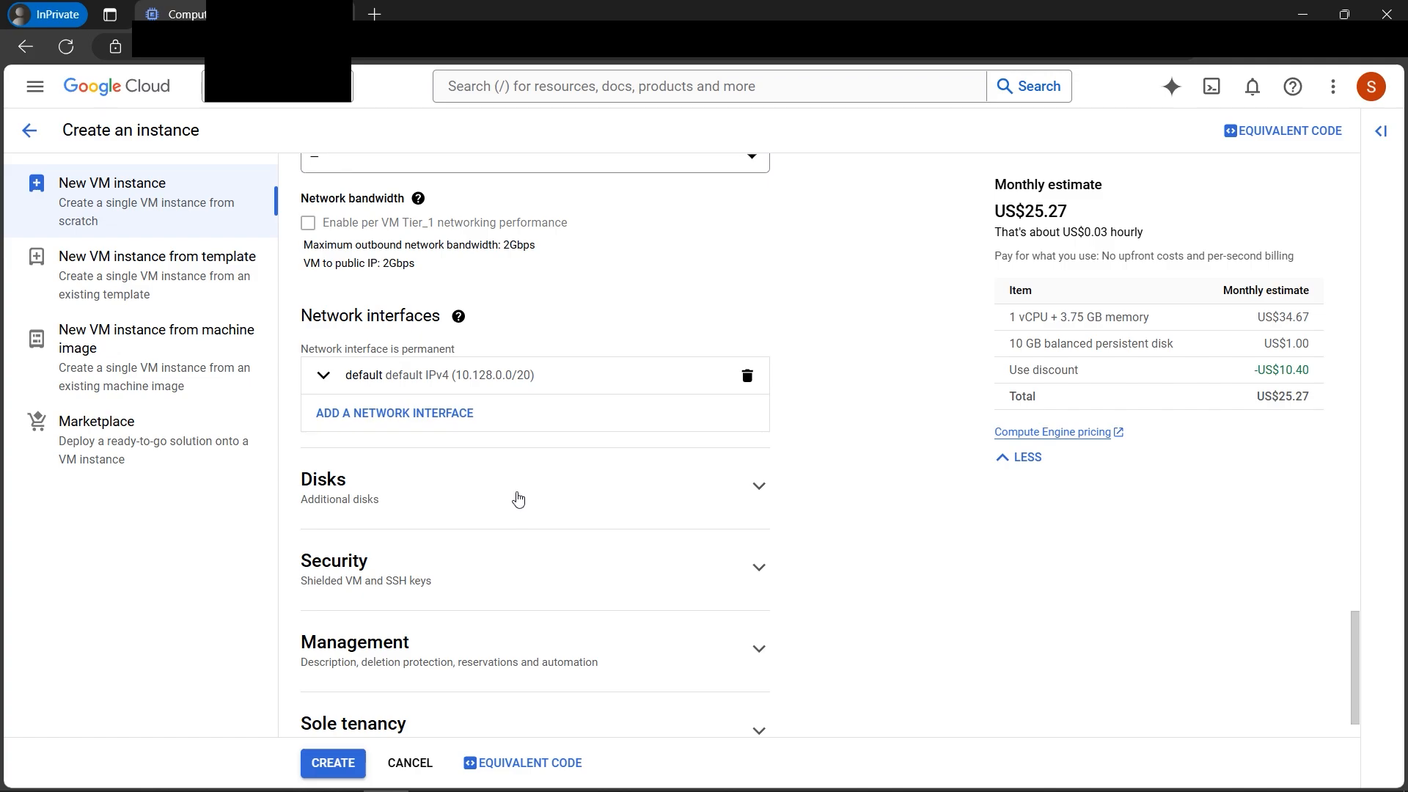
pyautogui.click(748, 500)
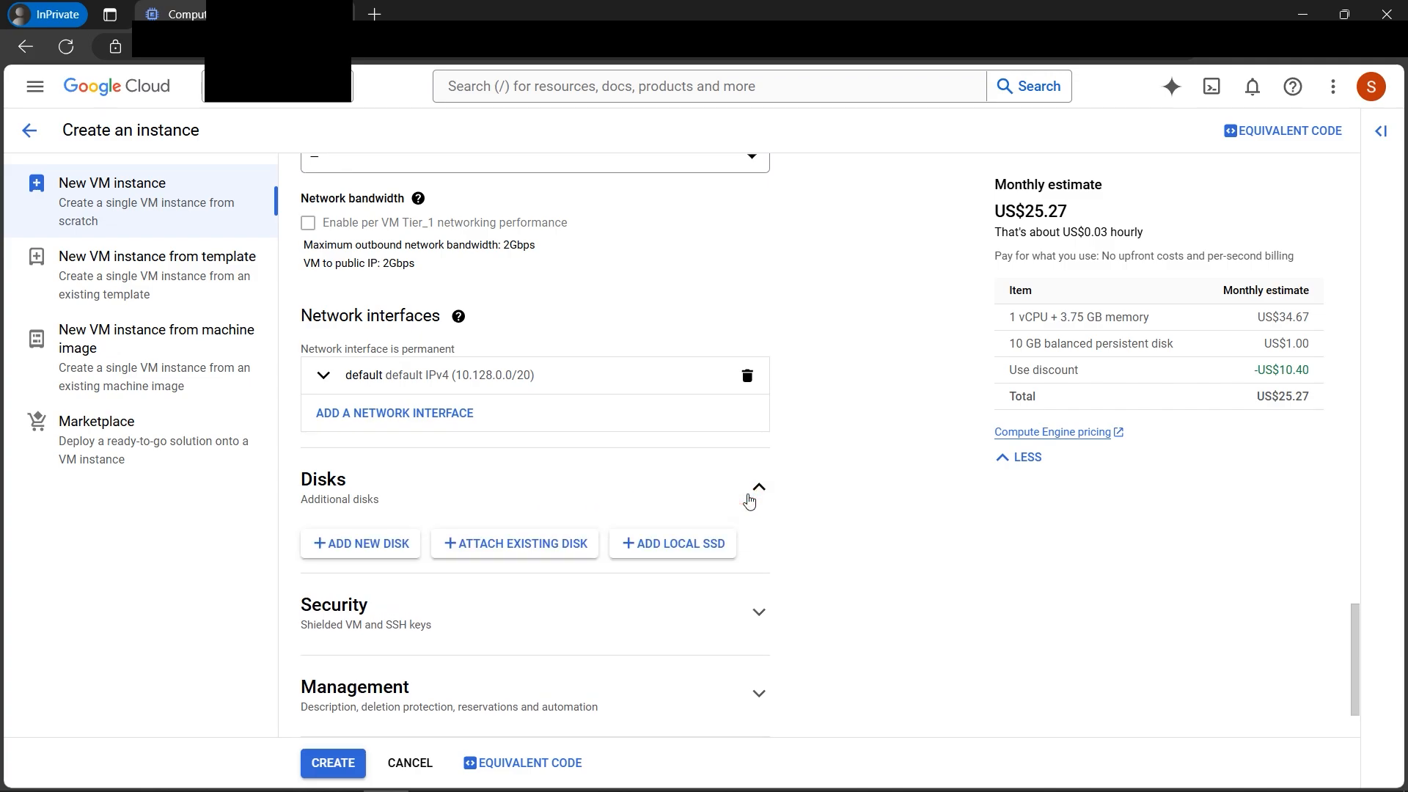
pyautogui.click(371, 555)
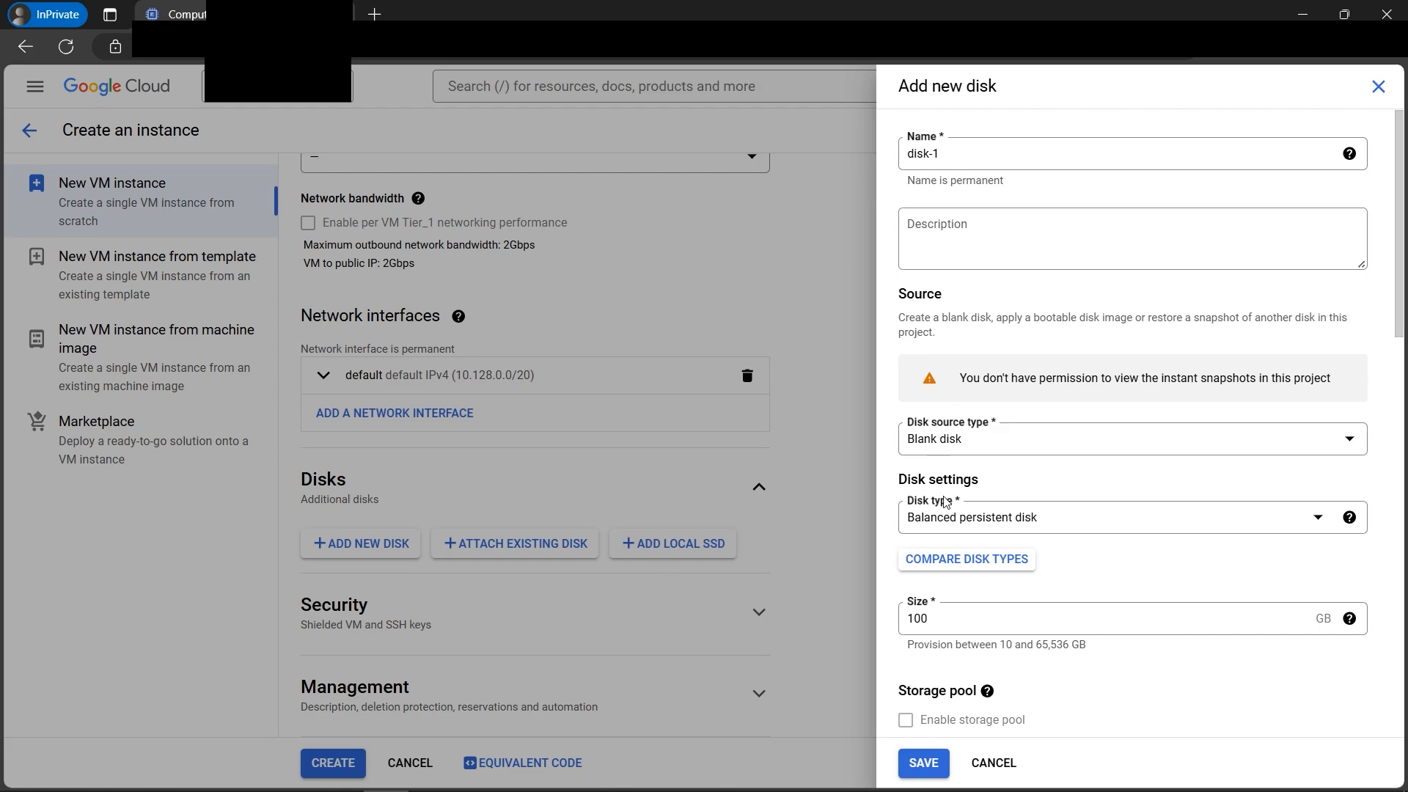
pyautogui.click(986, 616)
pyautogui.click(762, 486)
pyautogui.click(1377, 86)
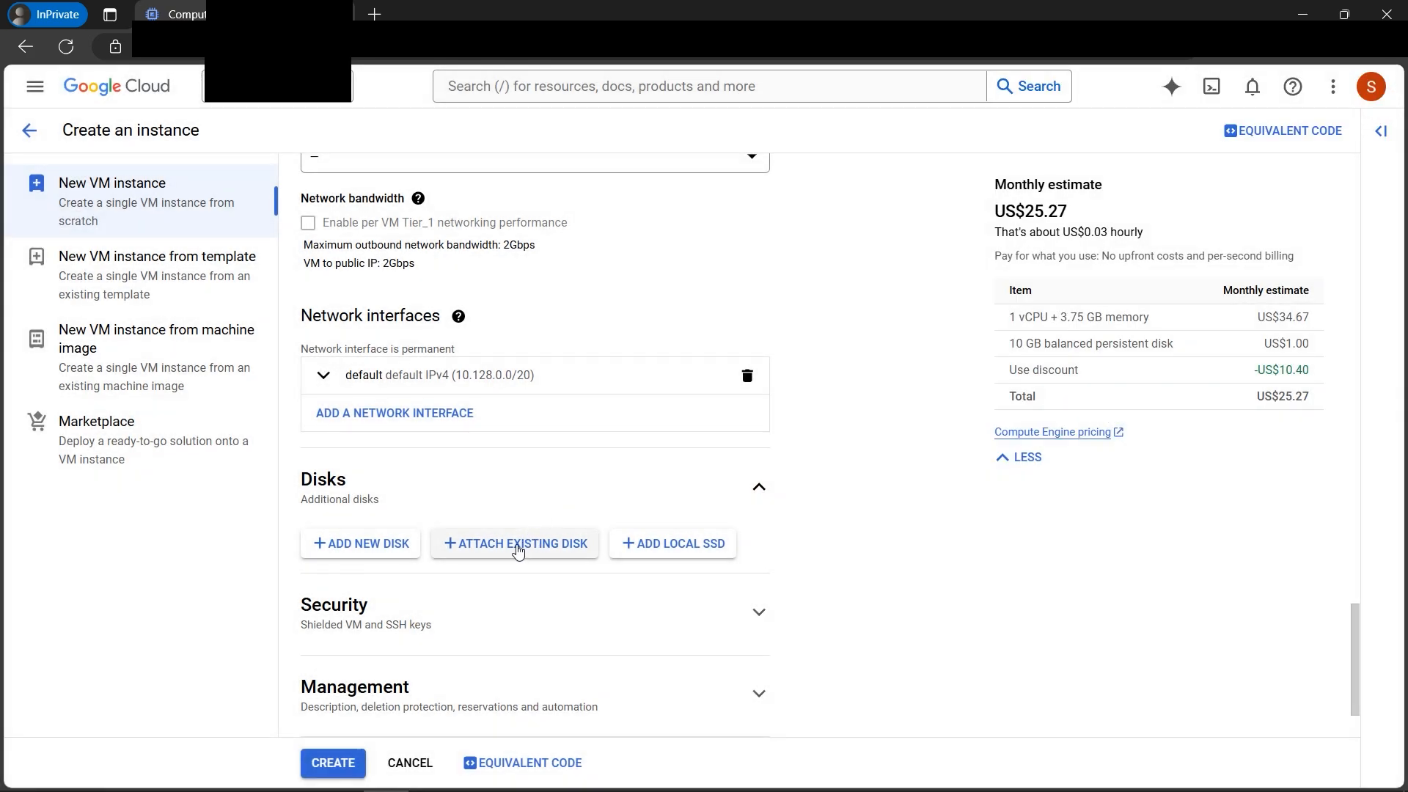
# Review the local SSD configuration options and cancel without adding one.
pyautogui.click(674, 549)
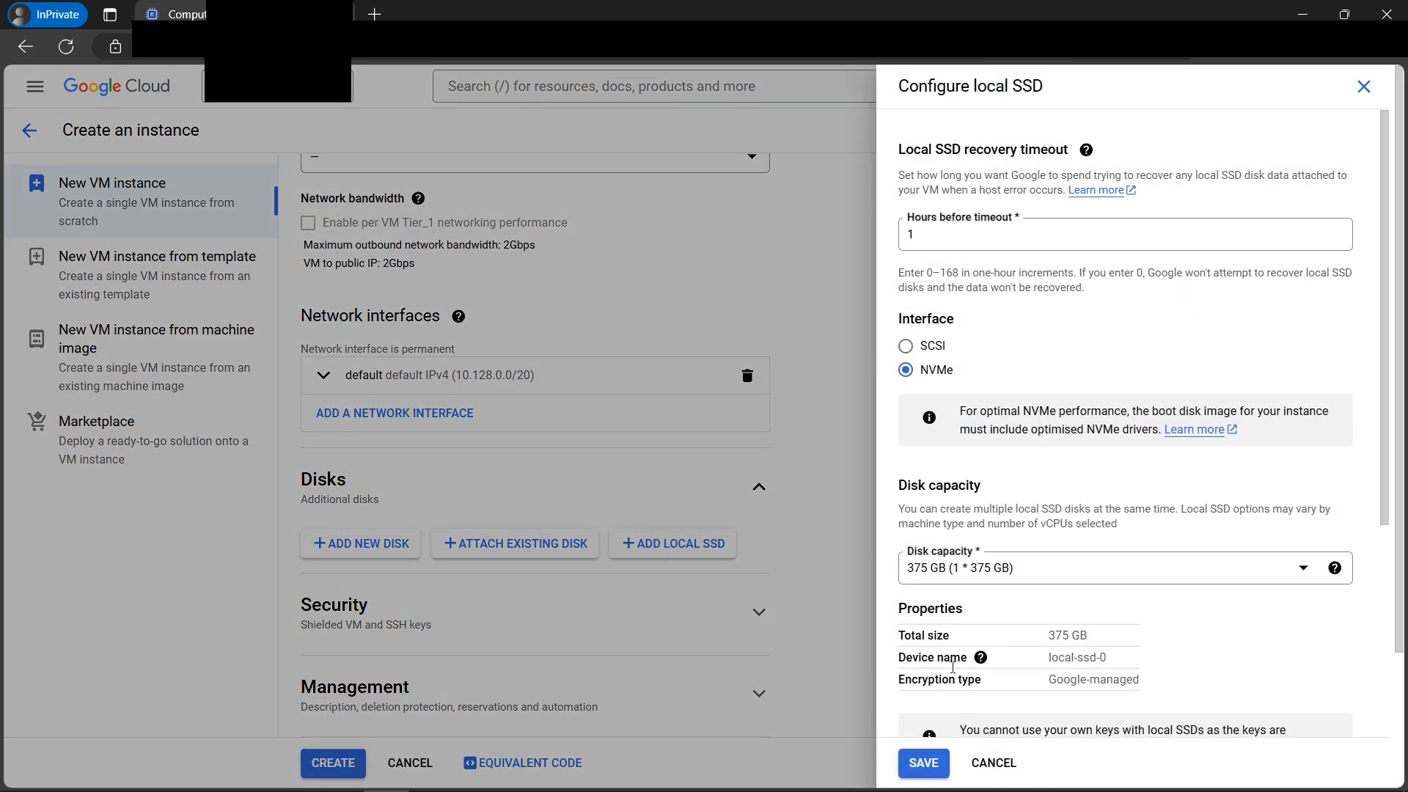
pyautogui.click(993, 763)
pyautogui.scroll(-2, 855, 555)
pyautogui.scroll(2, 855, 555)
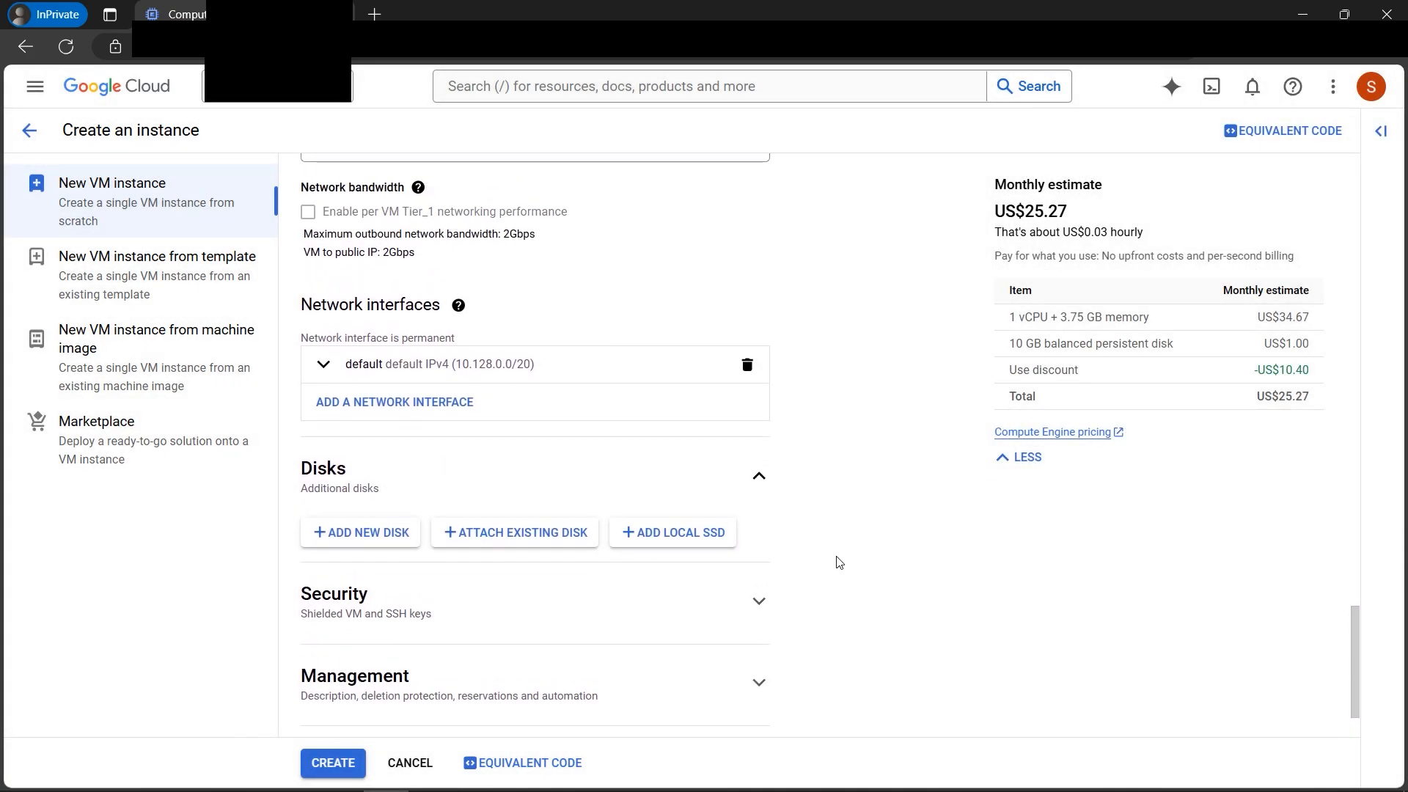
# Review the Shielded VM security options, including vTPM and integrity monitoring, and collapse the section without changes.
pyautogui.click(755, 603)
pyautogui.scroll(-2, 776, 597)
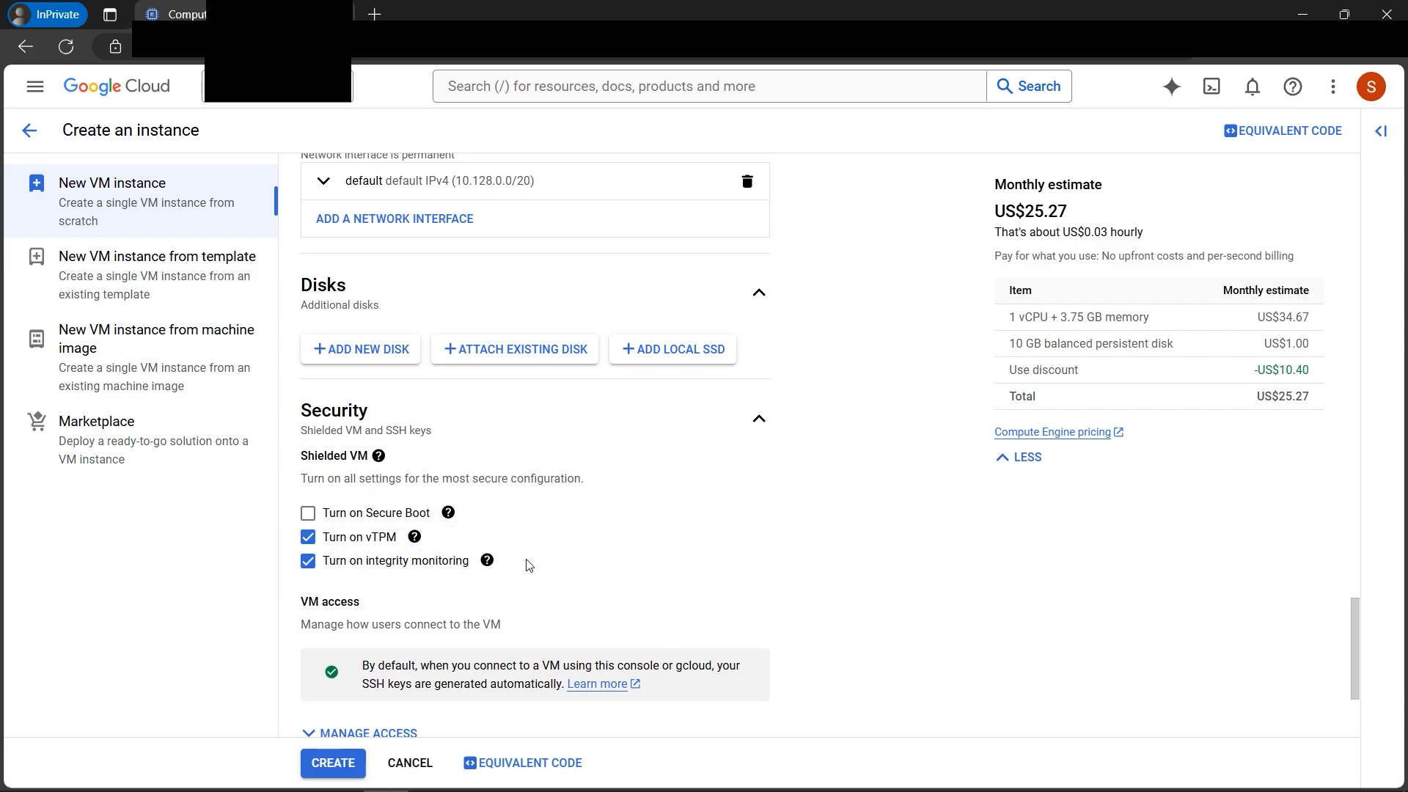
pyautogui.moveTo(417, 543)
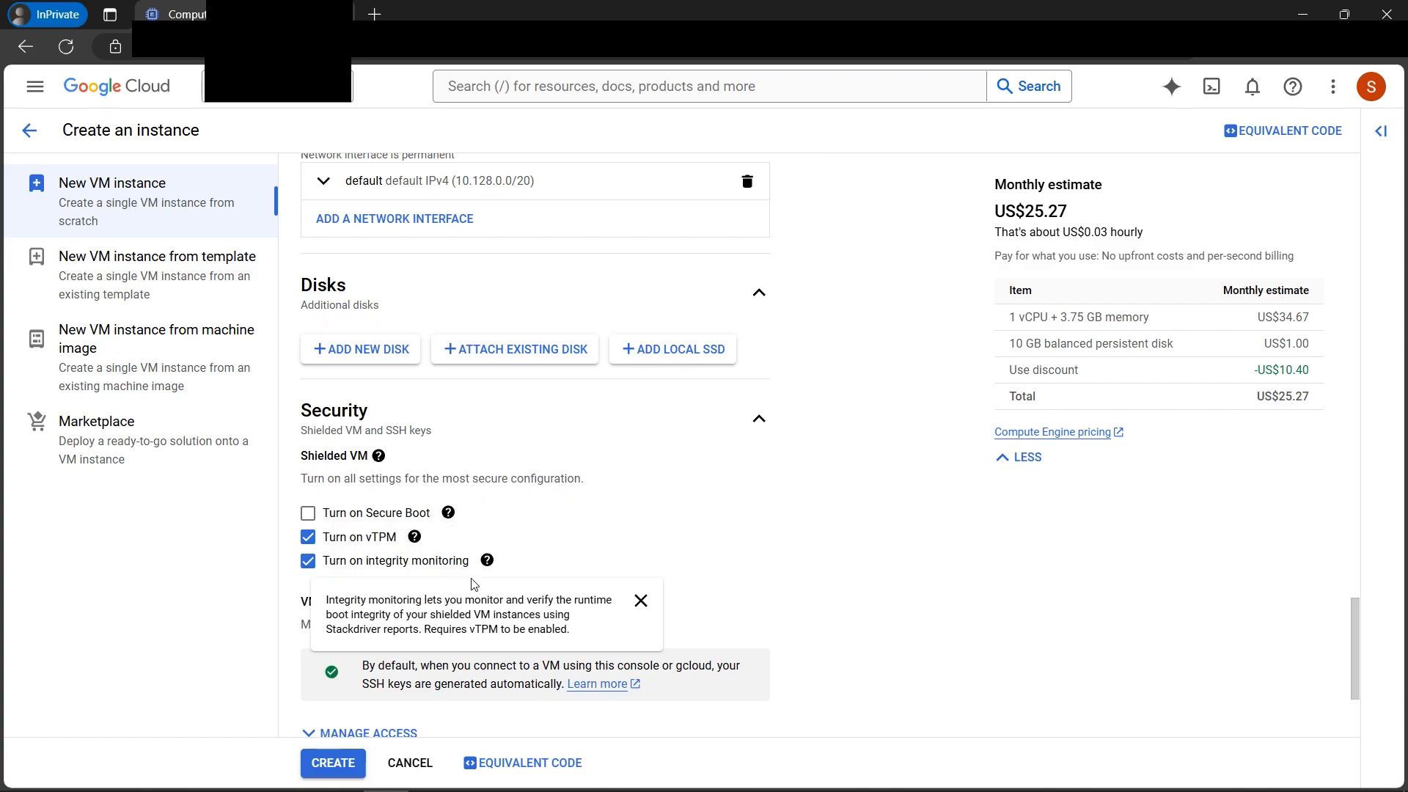
pyautogui.click(759, 420)
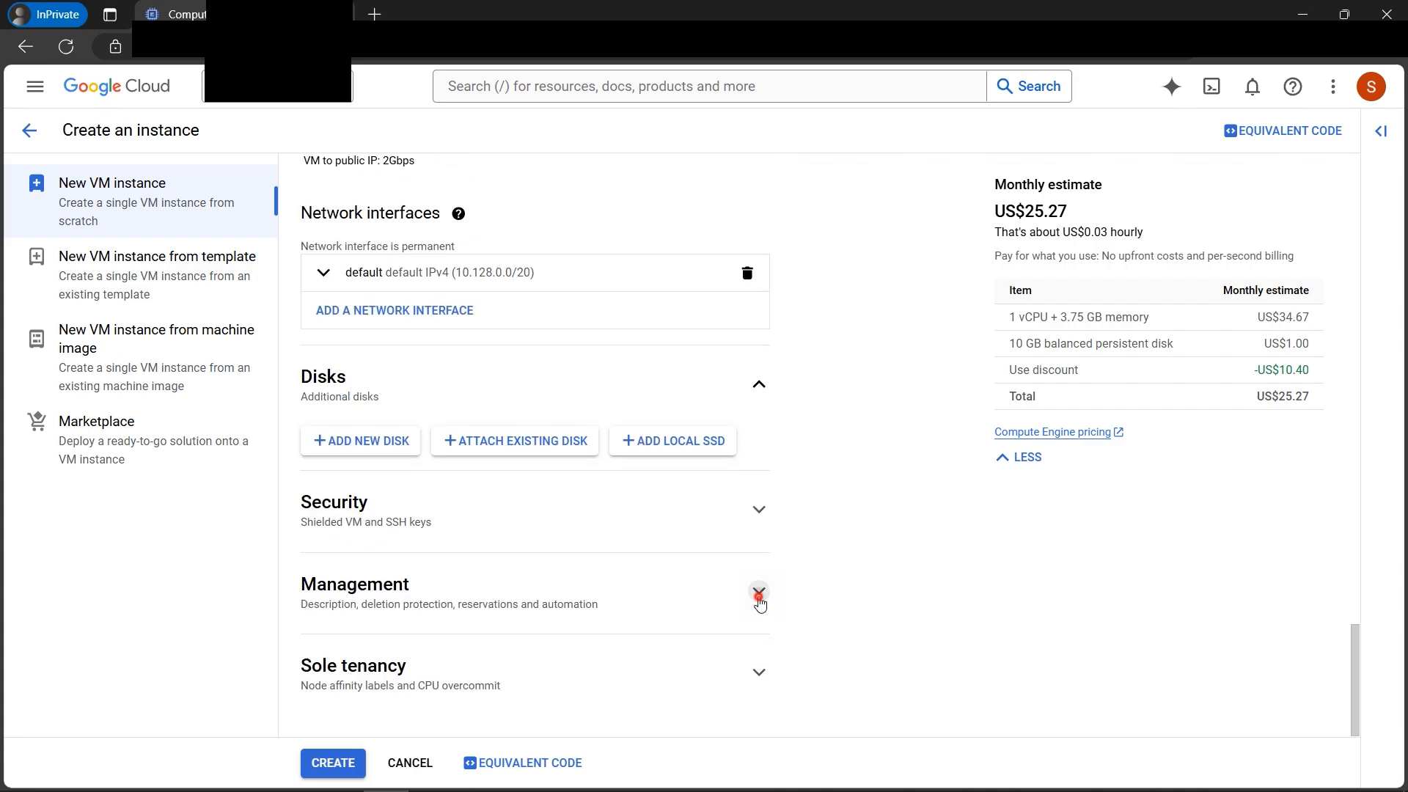
# Review the management options, including deletion protection, reservations, startup script, metadata and data encryption, without changing anything.
pyautogui.click(756, 590)
pyautogui.scroll(-3, 794, 585)
pyautogui.scroll(-2, 790, 587)
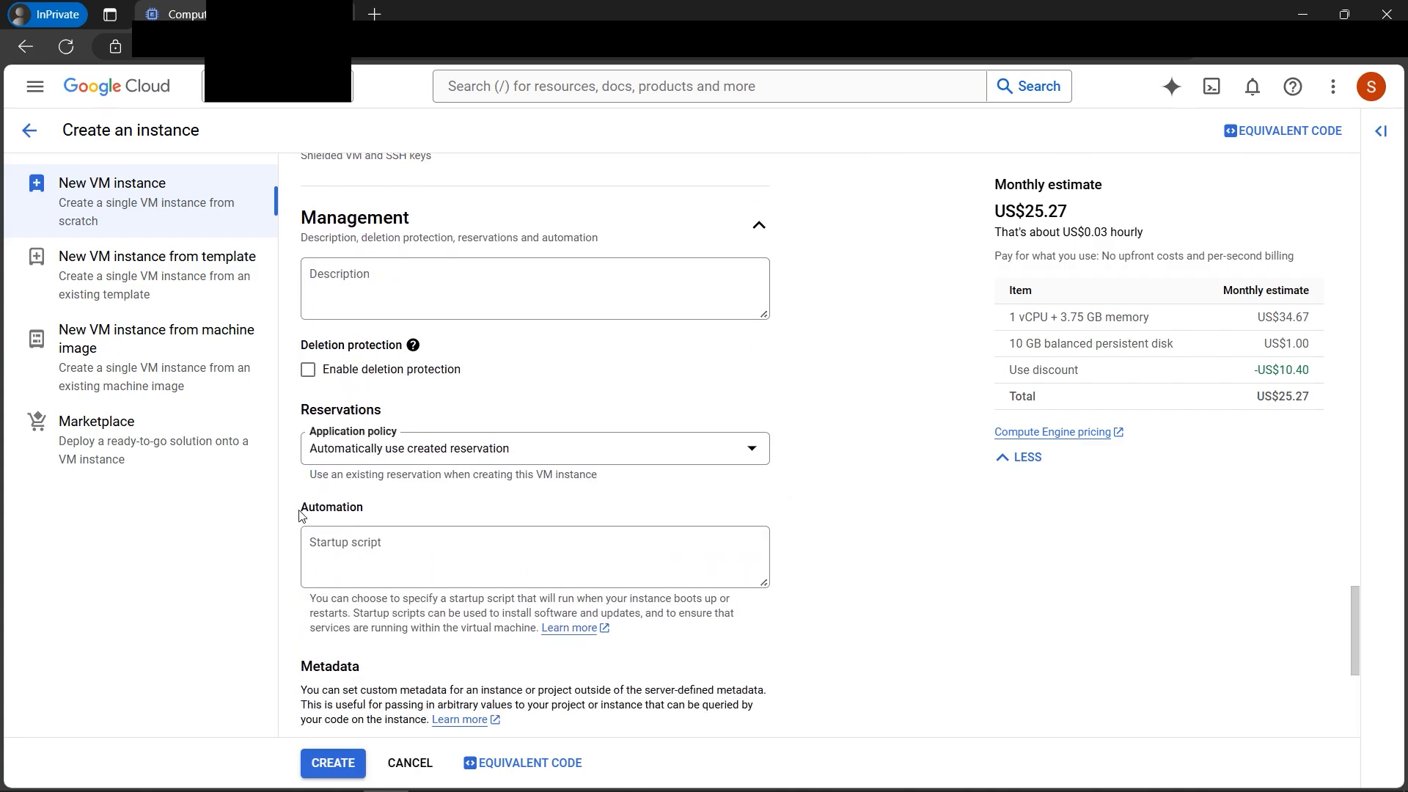
pyautogui.moveTo(299, 516); pyautogui.dragTo(374, 513)
pyautogui.click(361, 559)
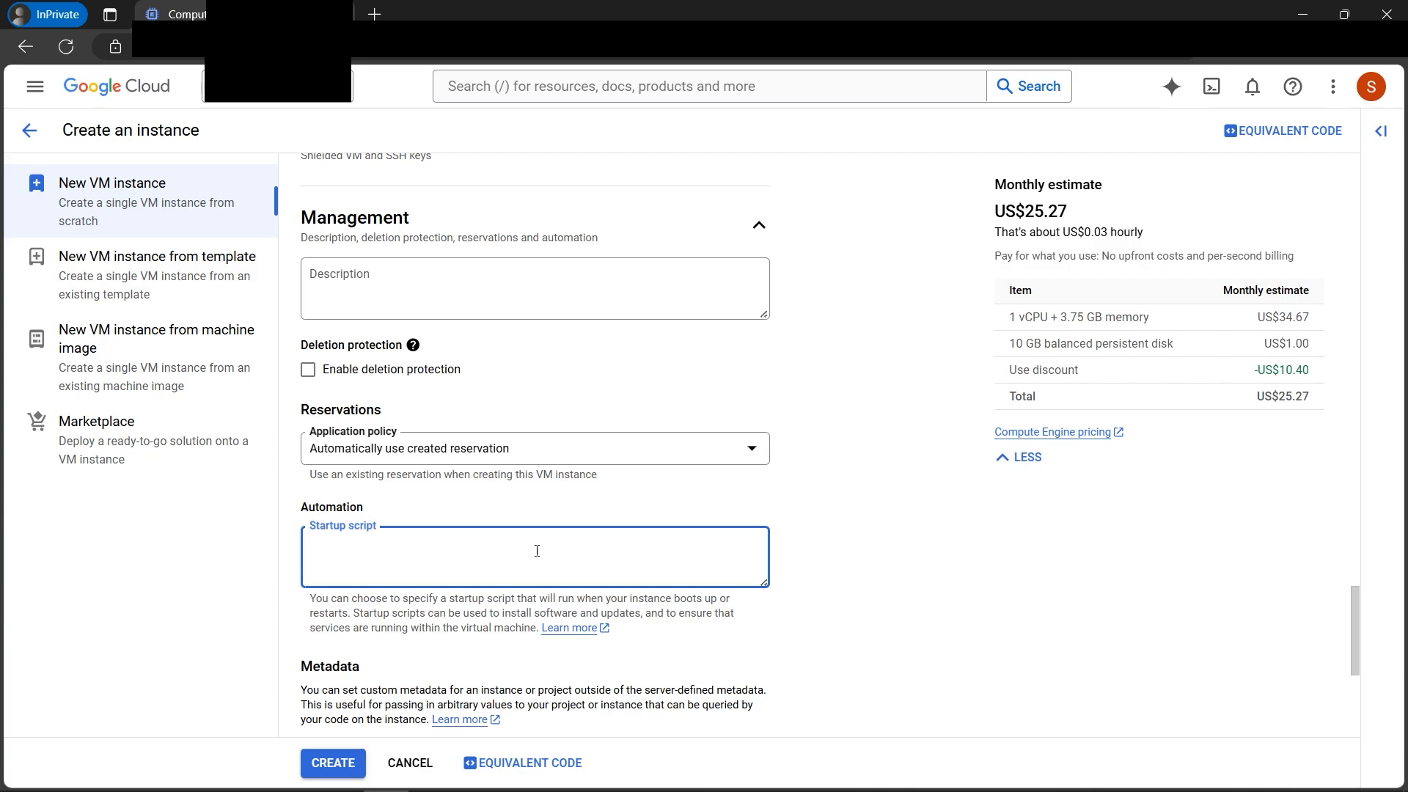
pyautogui.scroll(-3, 494, 576)
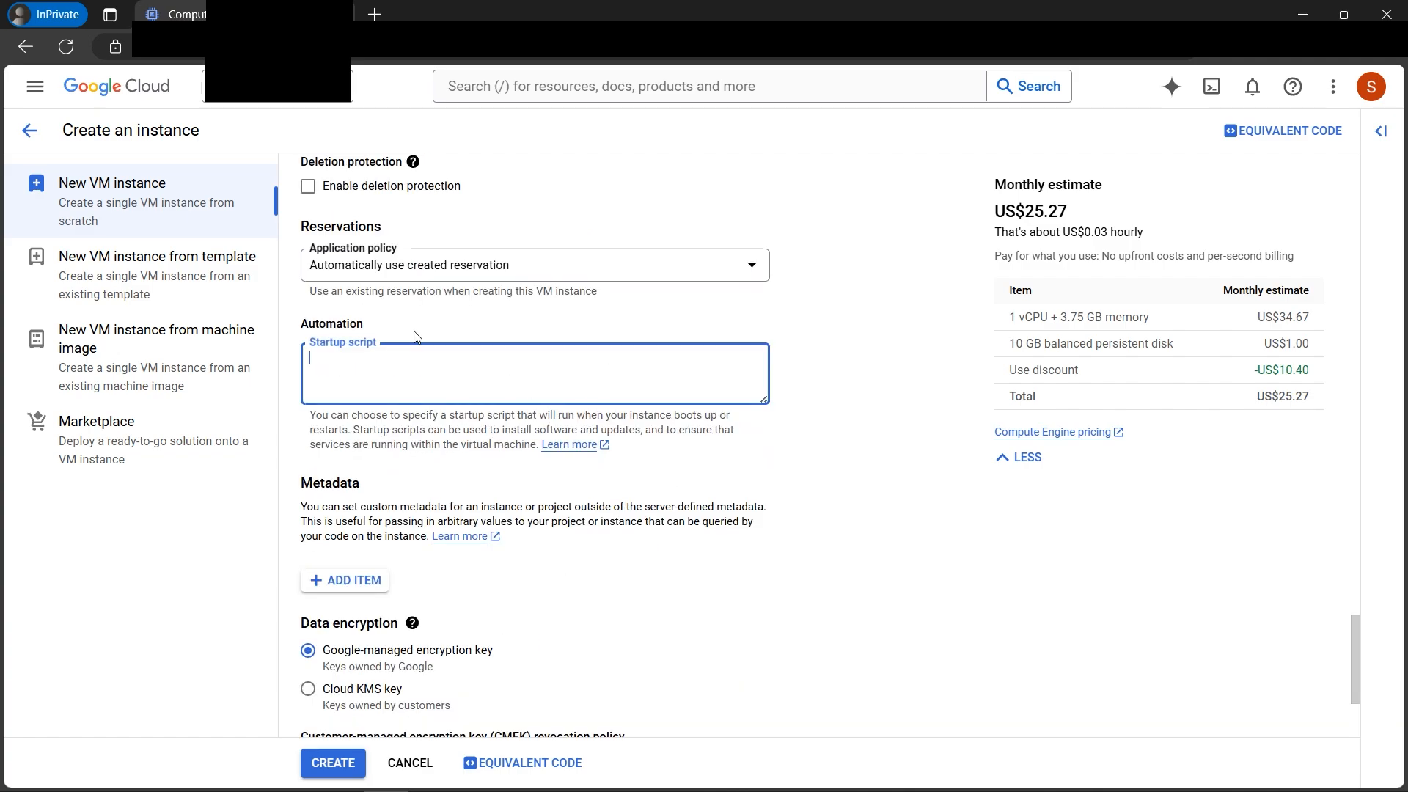
pyautogui.scroll(-3, 625, 543)
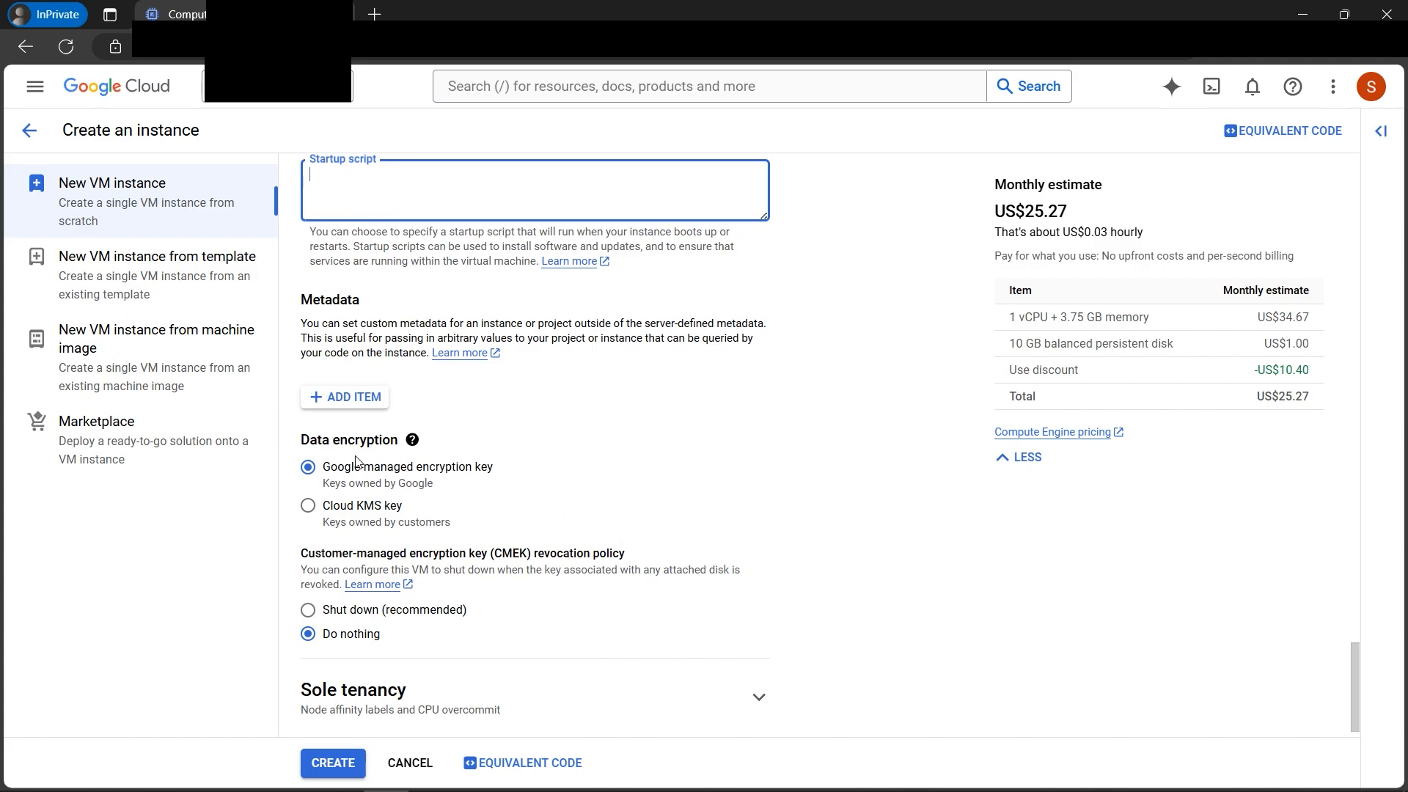
pyautogui.moveTo(300, 450); pyautogui.dragTo(403, 450)
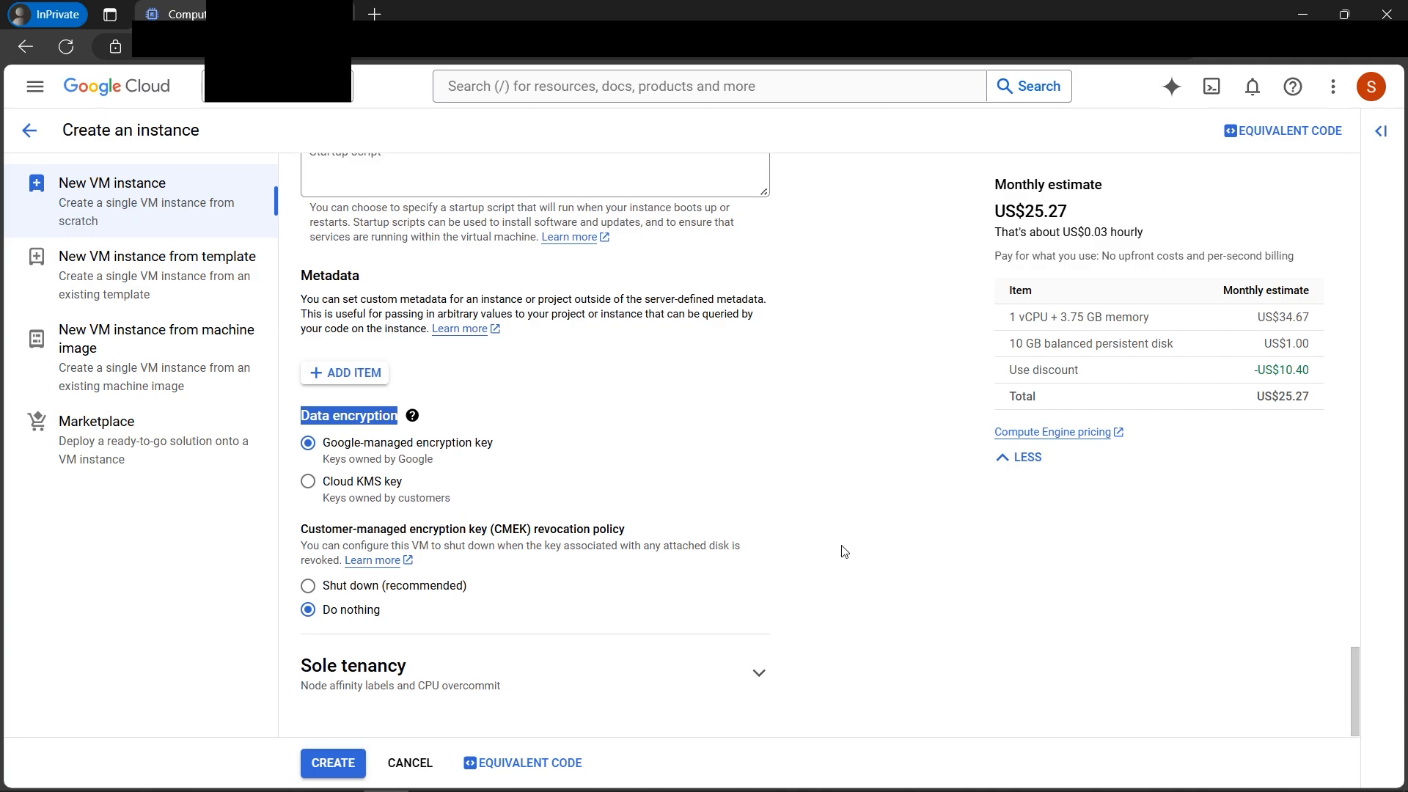
# Open the instance's boot disk settings for changing.
pyautogui.scroll(20, 812, 472)
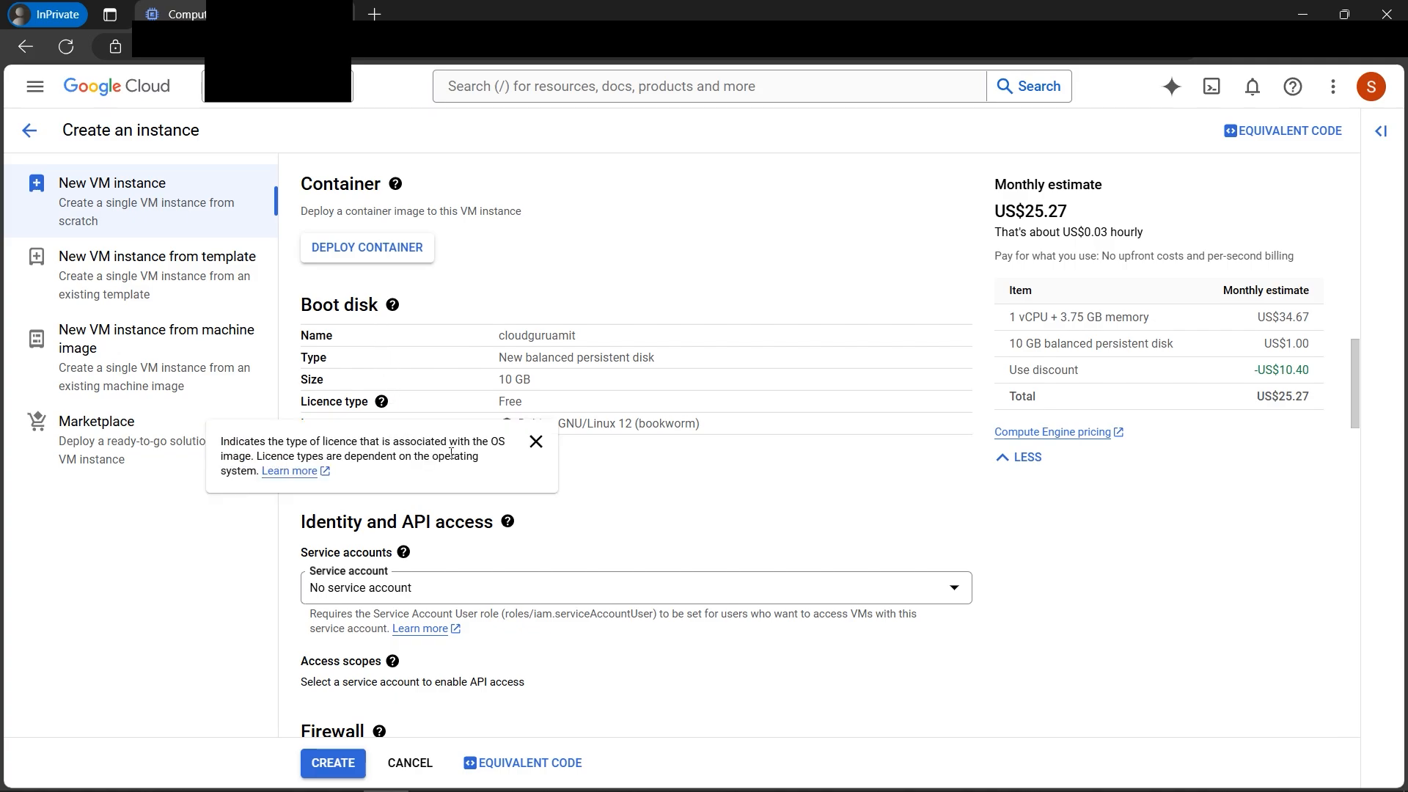
pyautogui.click(341, 477)
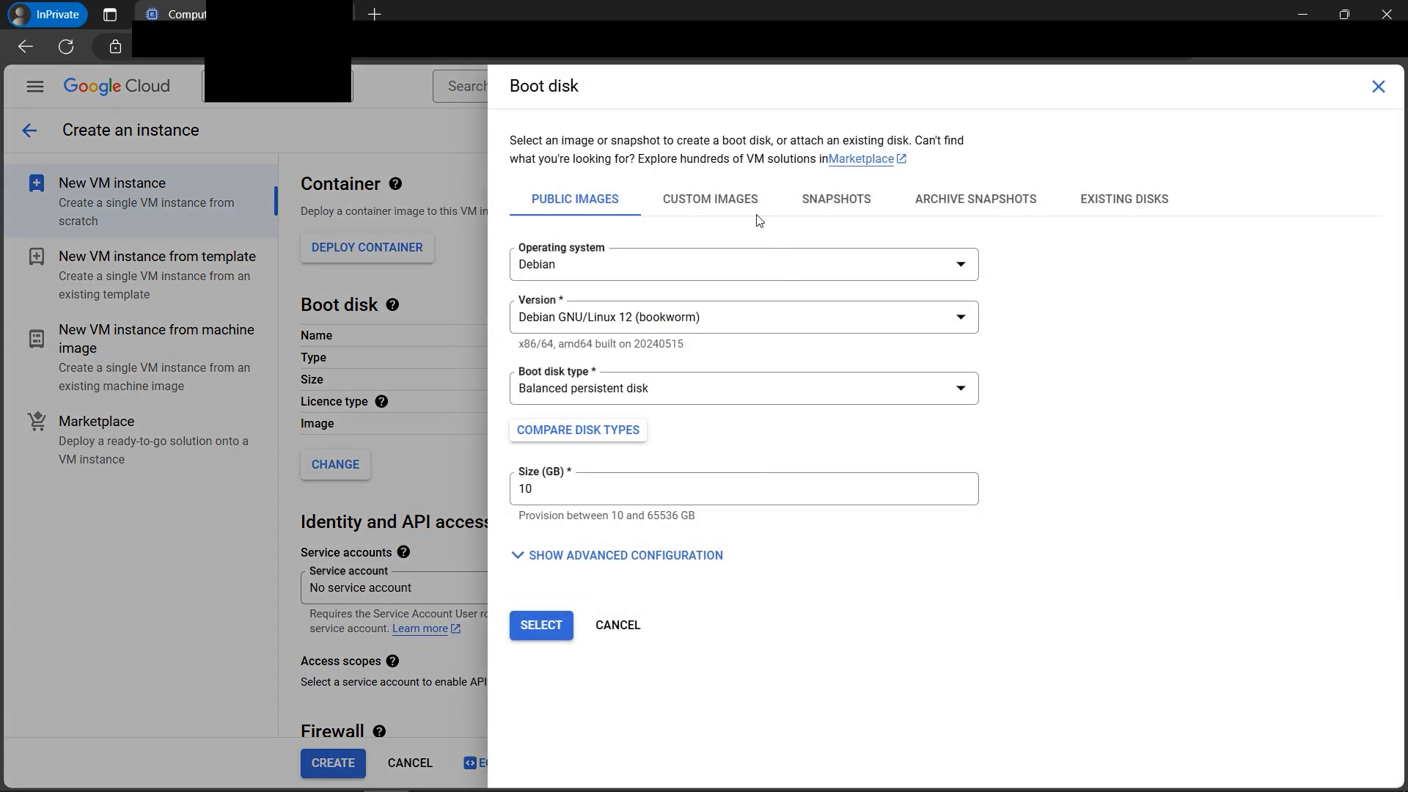
# Select Windows Server as the boot disk's operating system and check its allowed disk size range.
pyautogui.click(709, 284)
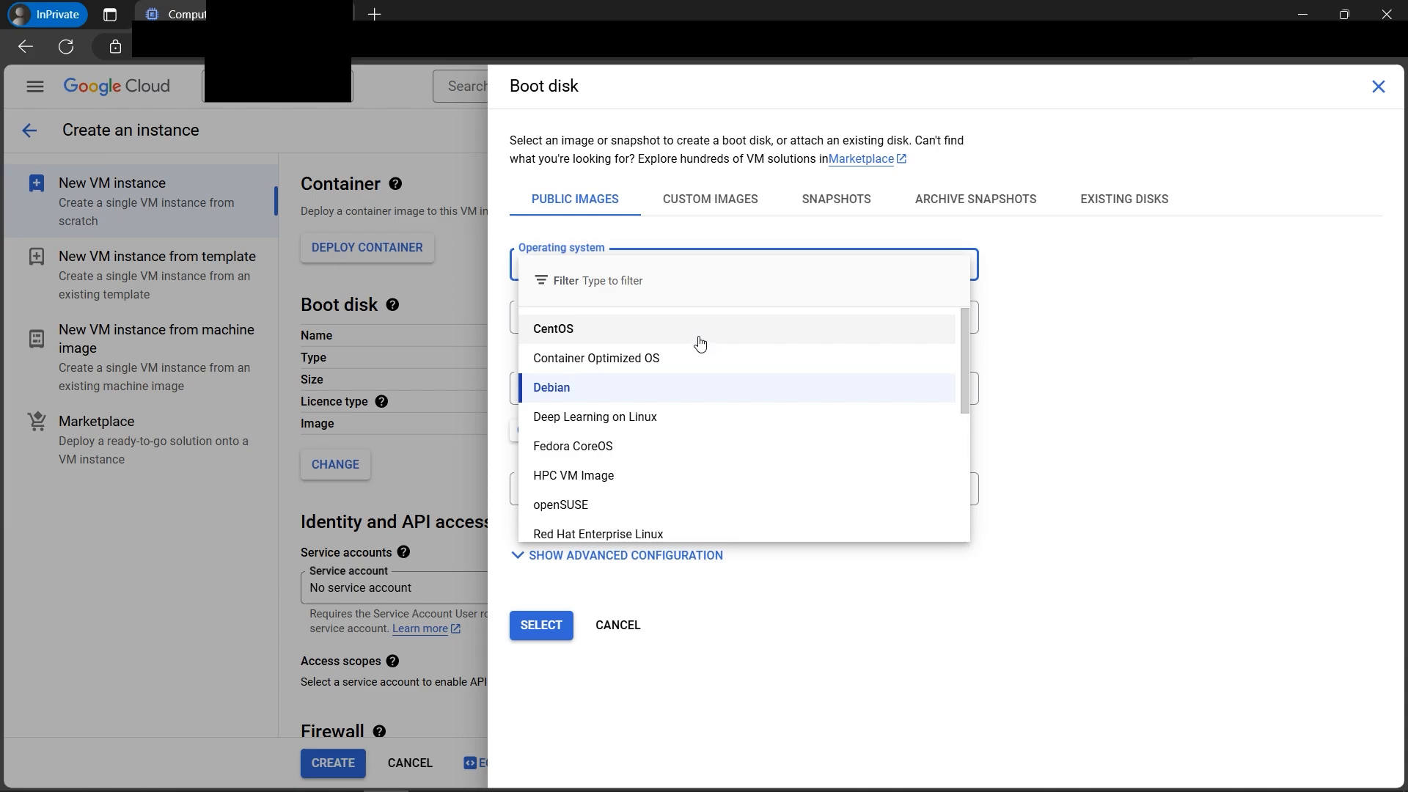
pyautogui.scroll(-2, 678, 411)
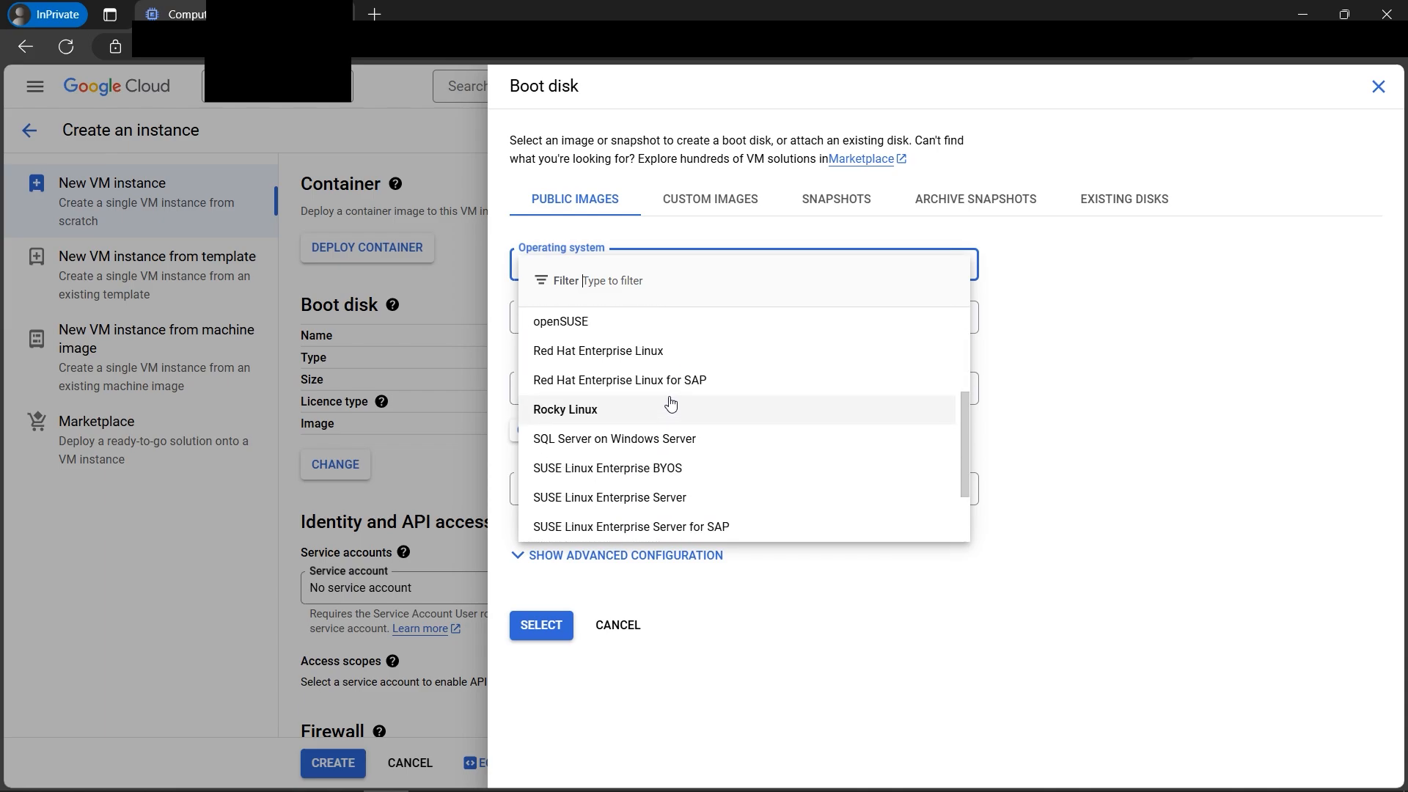
pyautogui.scroll(-2, 673, 409)
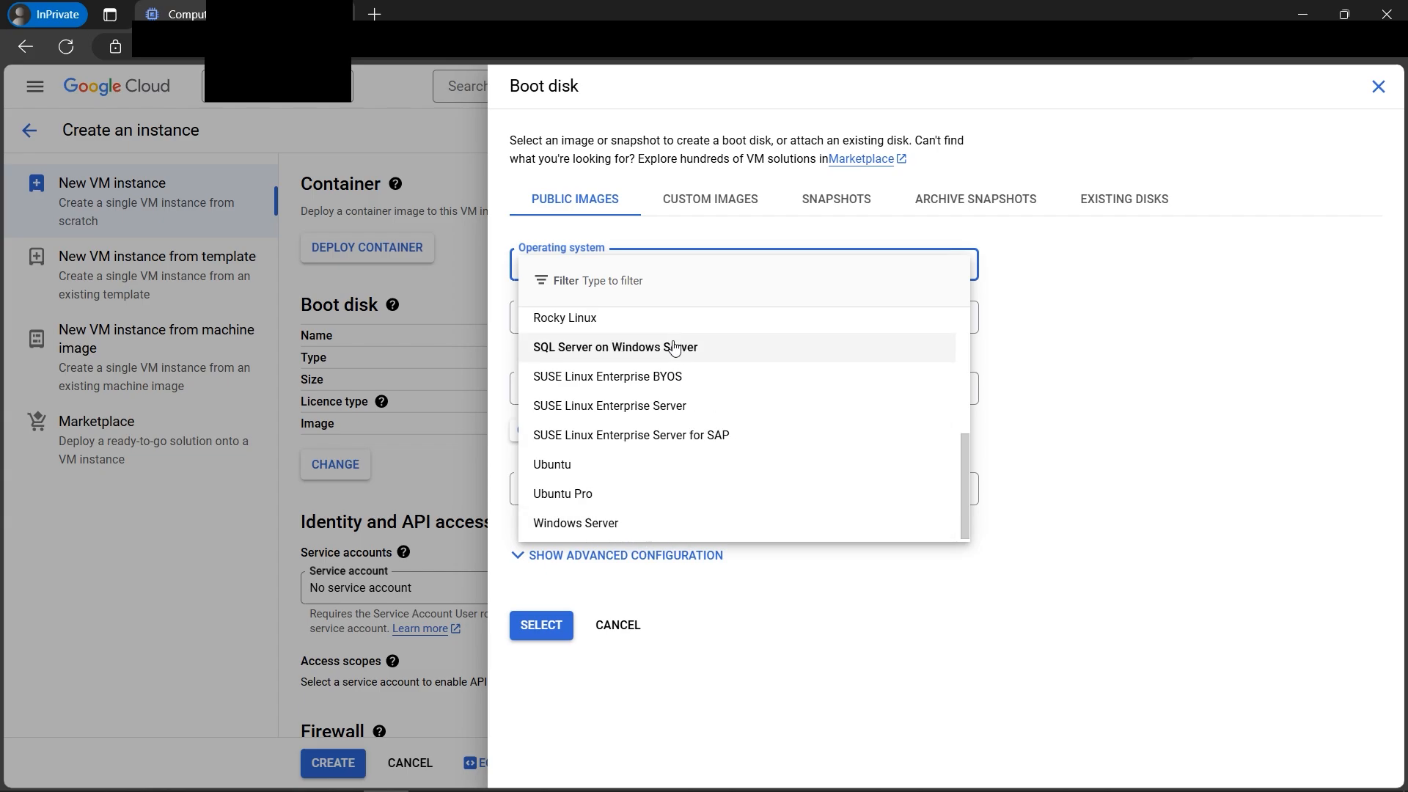
pyautogui.click(611, 525)
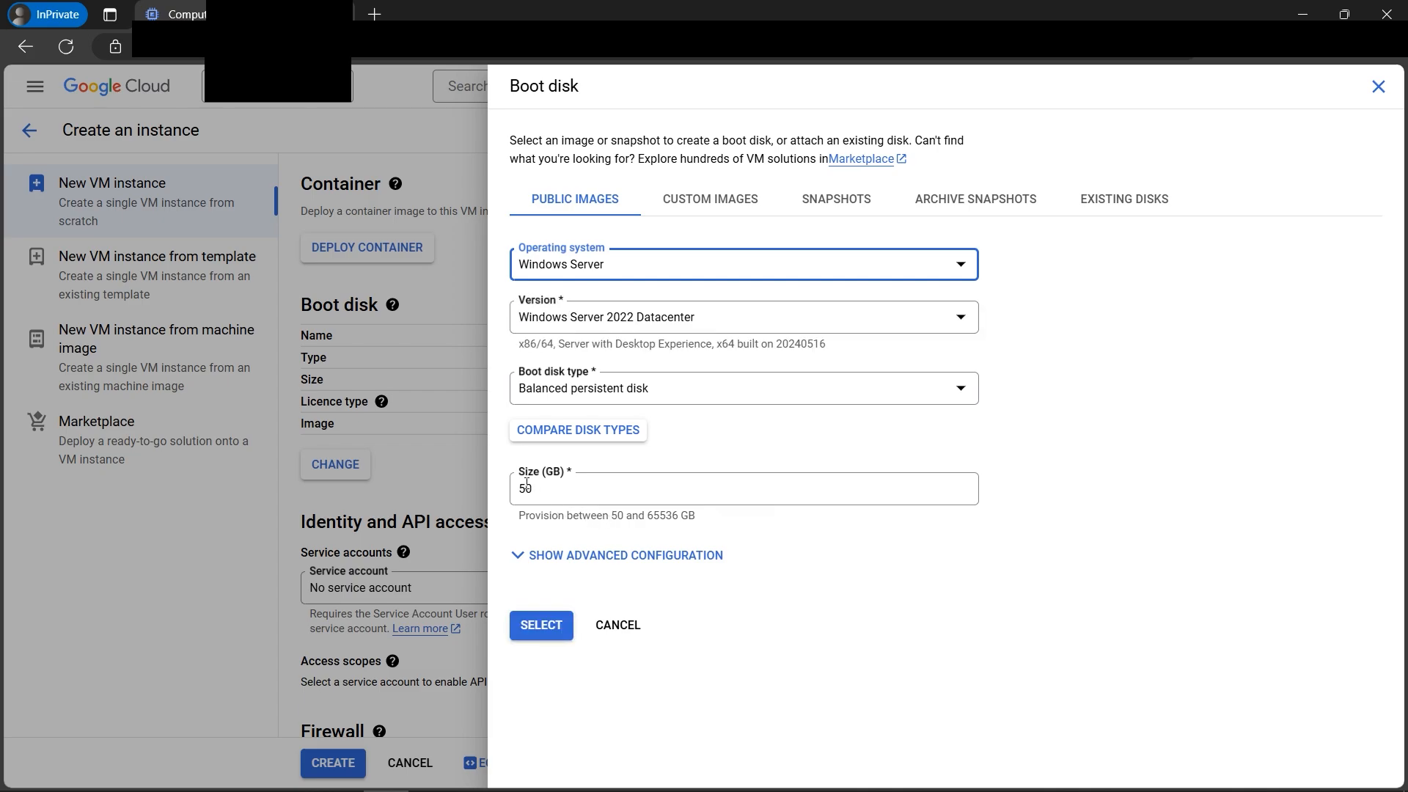
pyautogui.moveTo(613, 519); pyautogui.dragTo(673, 515)
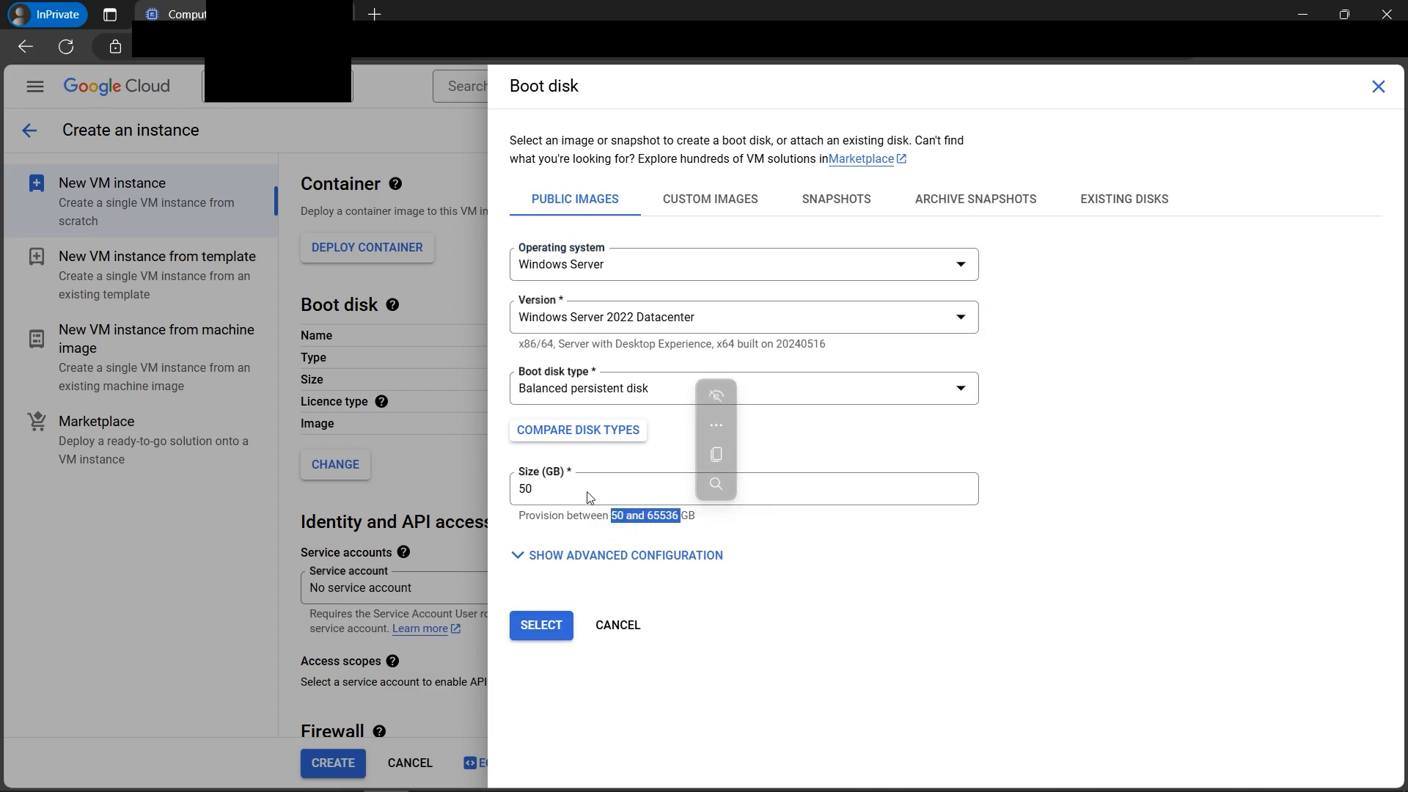
# Set the boot disk's operating system to Ubuntu and check the allowed disk size range.
pyautogui.click(889, 269)
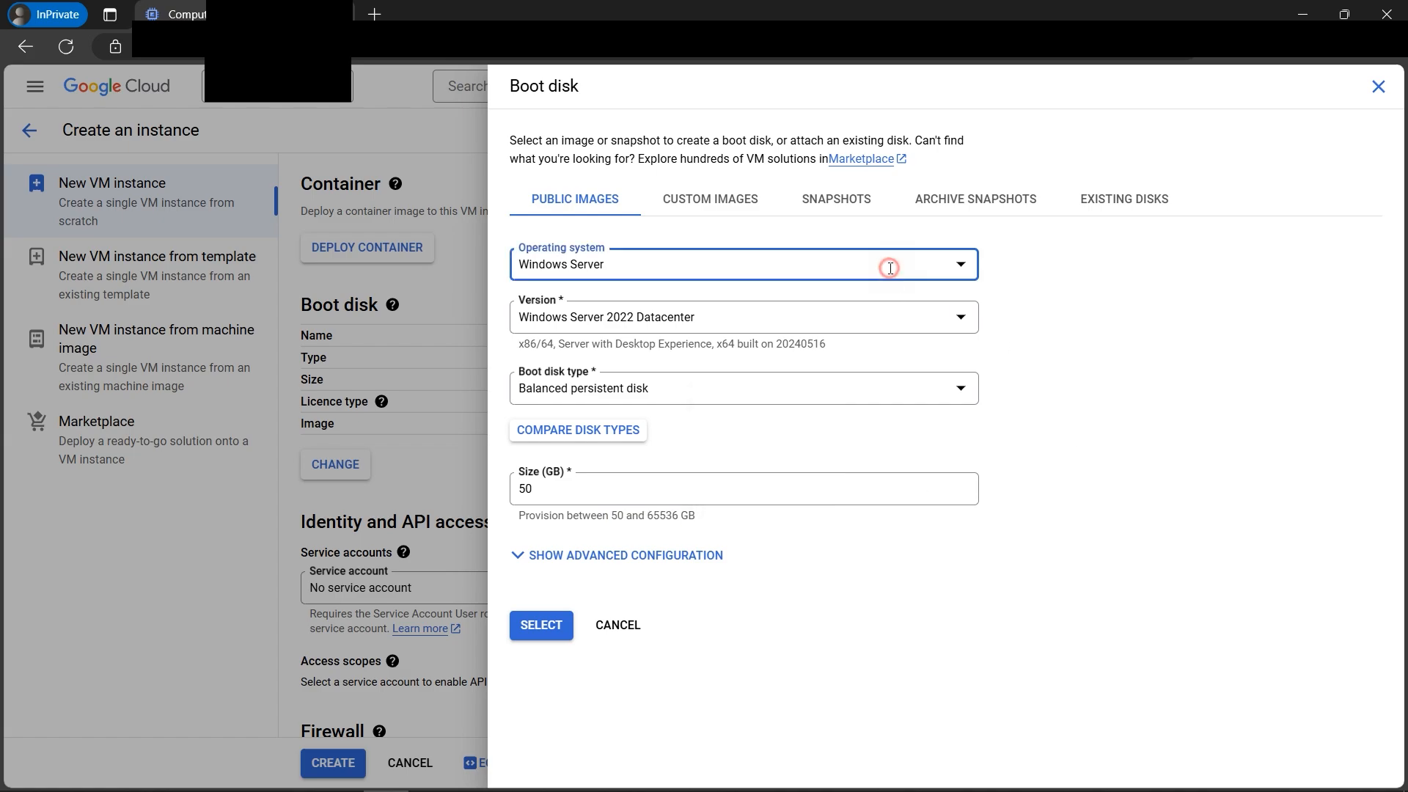
pyautogui.scroll(-5, 842, 406)
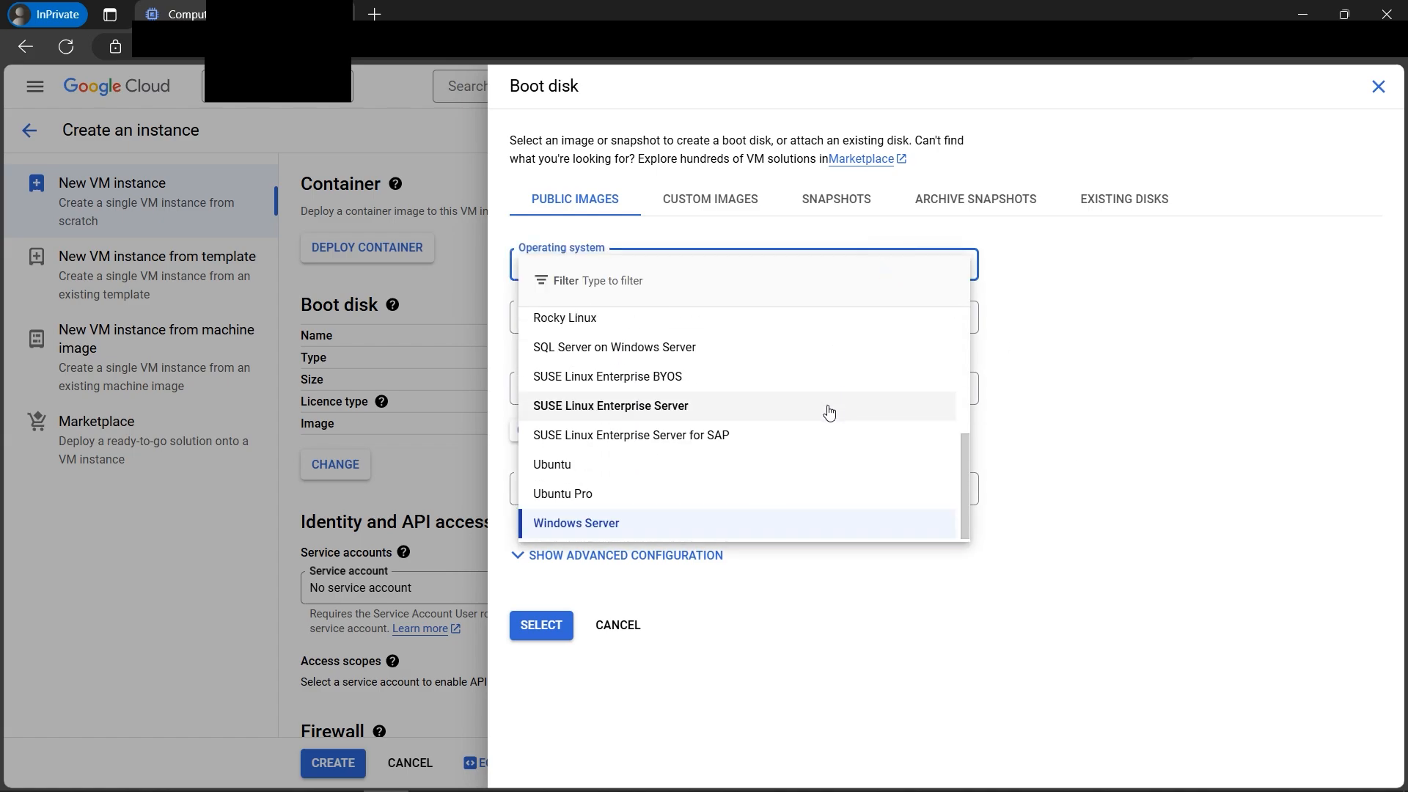
pyautogui.click(659, 464)
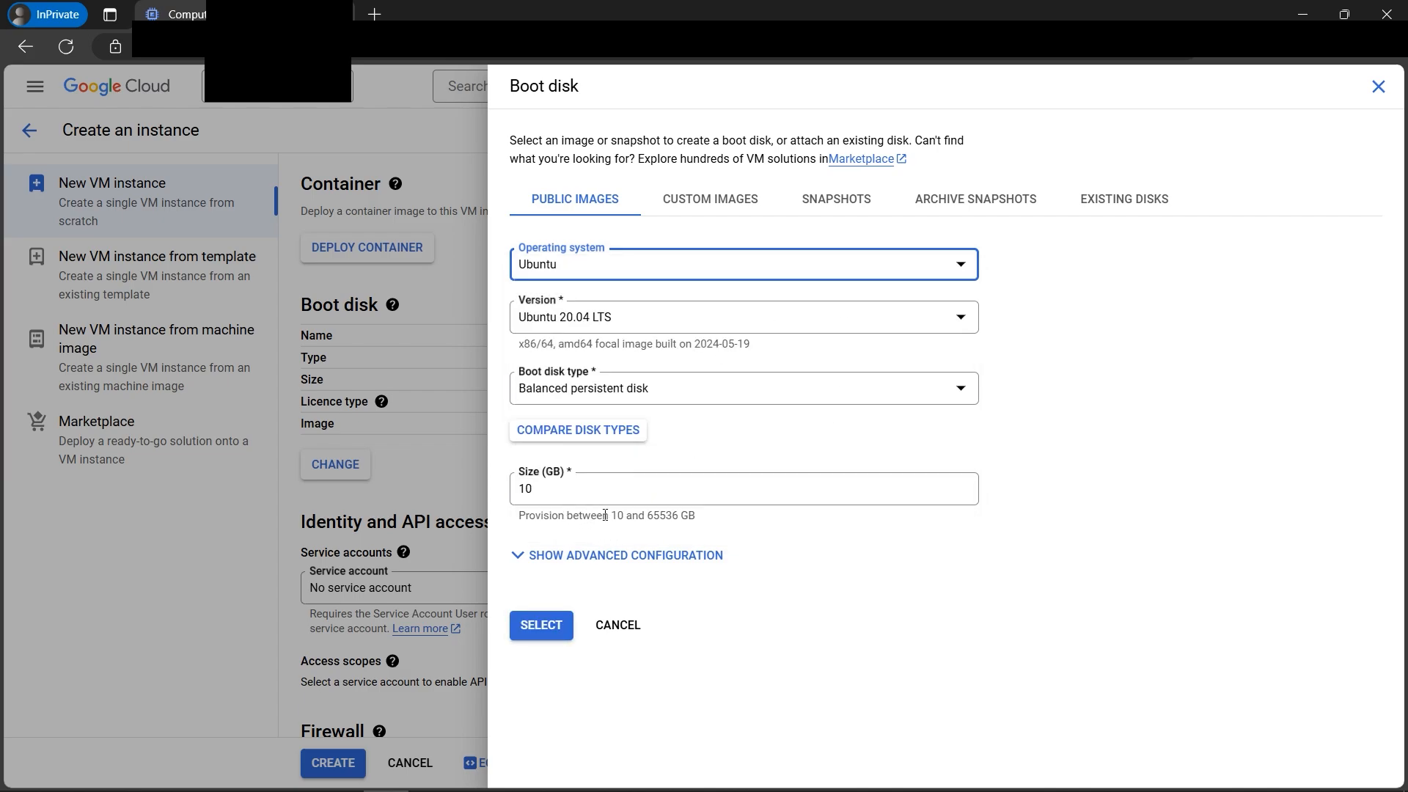
pyautogui.moveTo(611, 517); pyautogui.dragTo(700, 522)
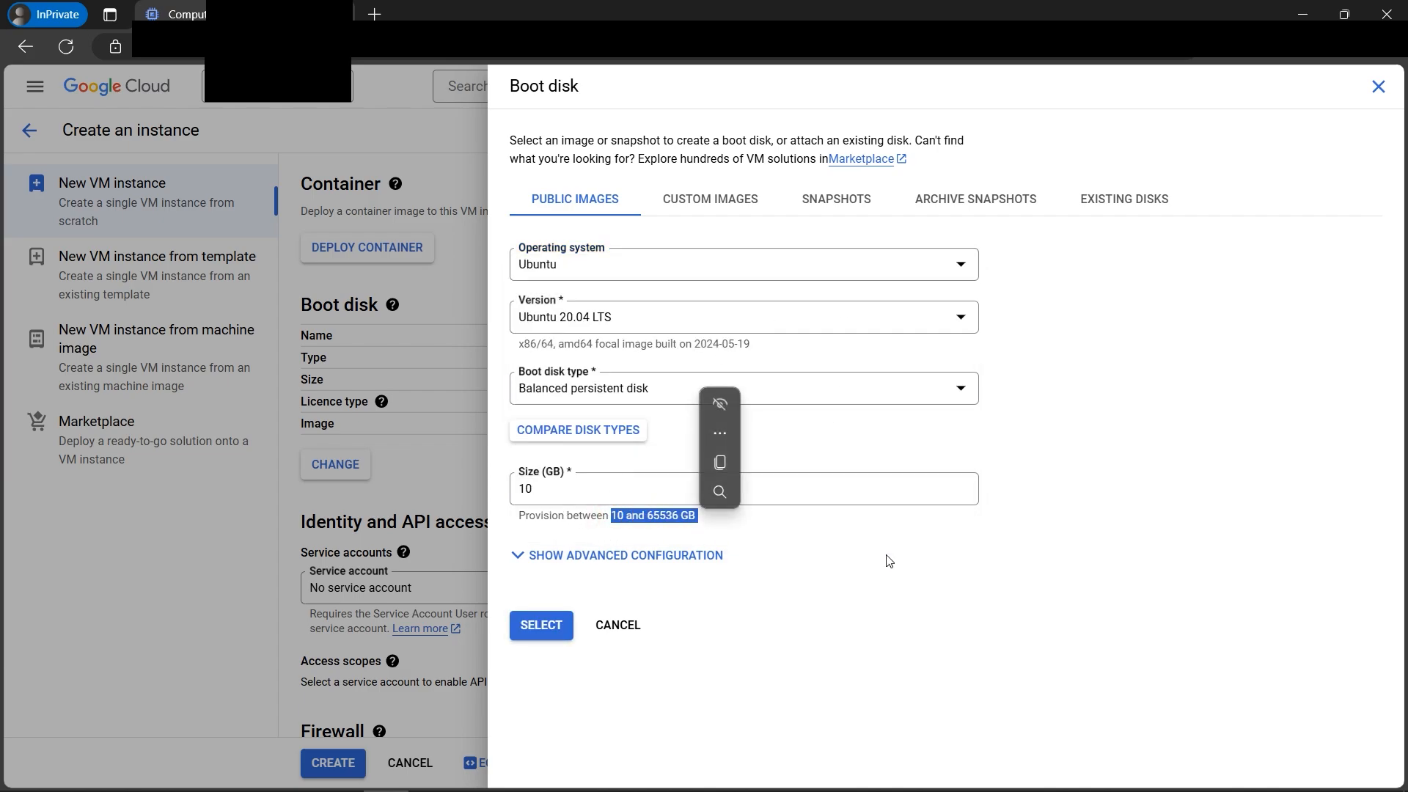
# Open the disk type comparison and examine the Standard type and the read and write throughput rows.
pyautogui.click(1097, 538)
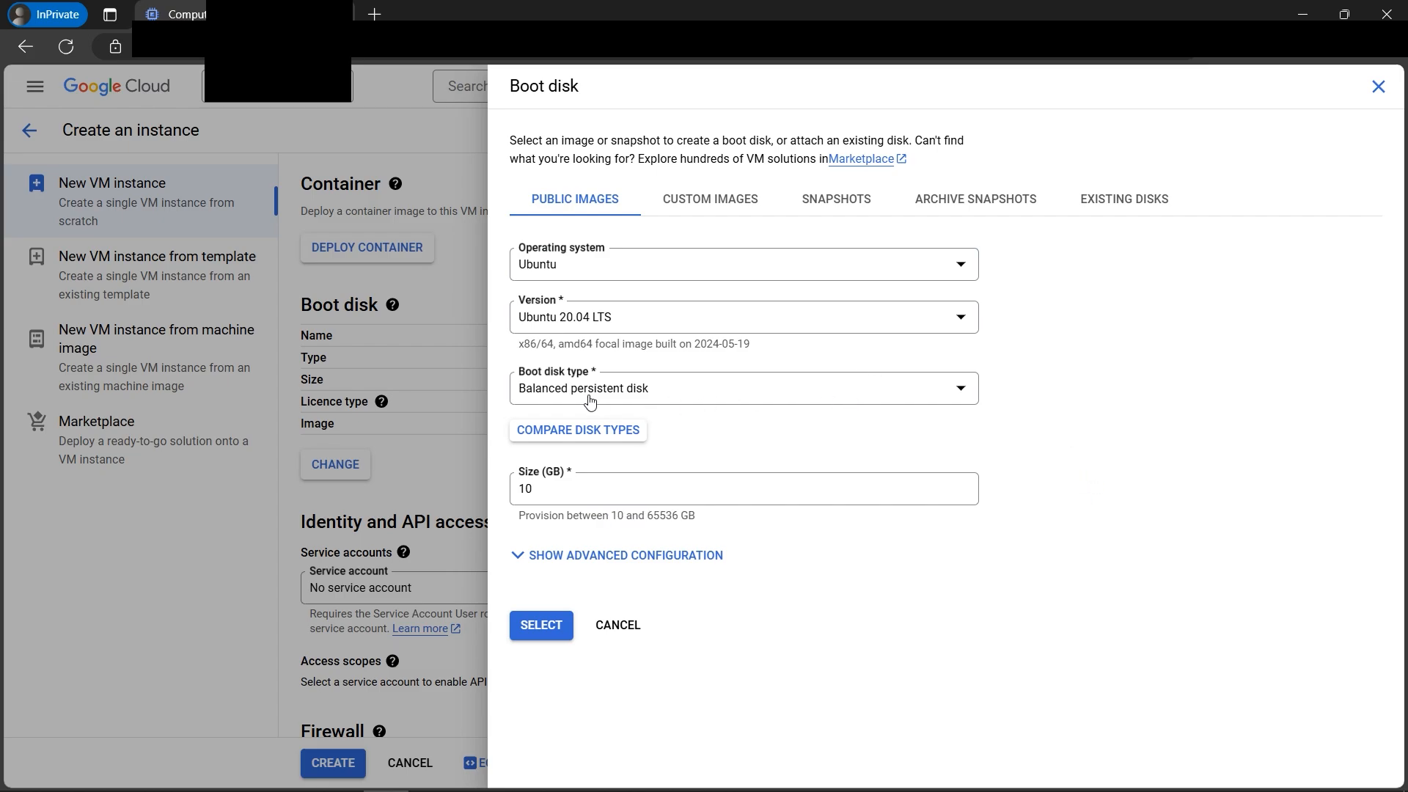
pyautogui.click(586, 433)
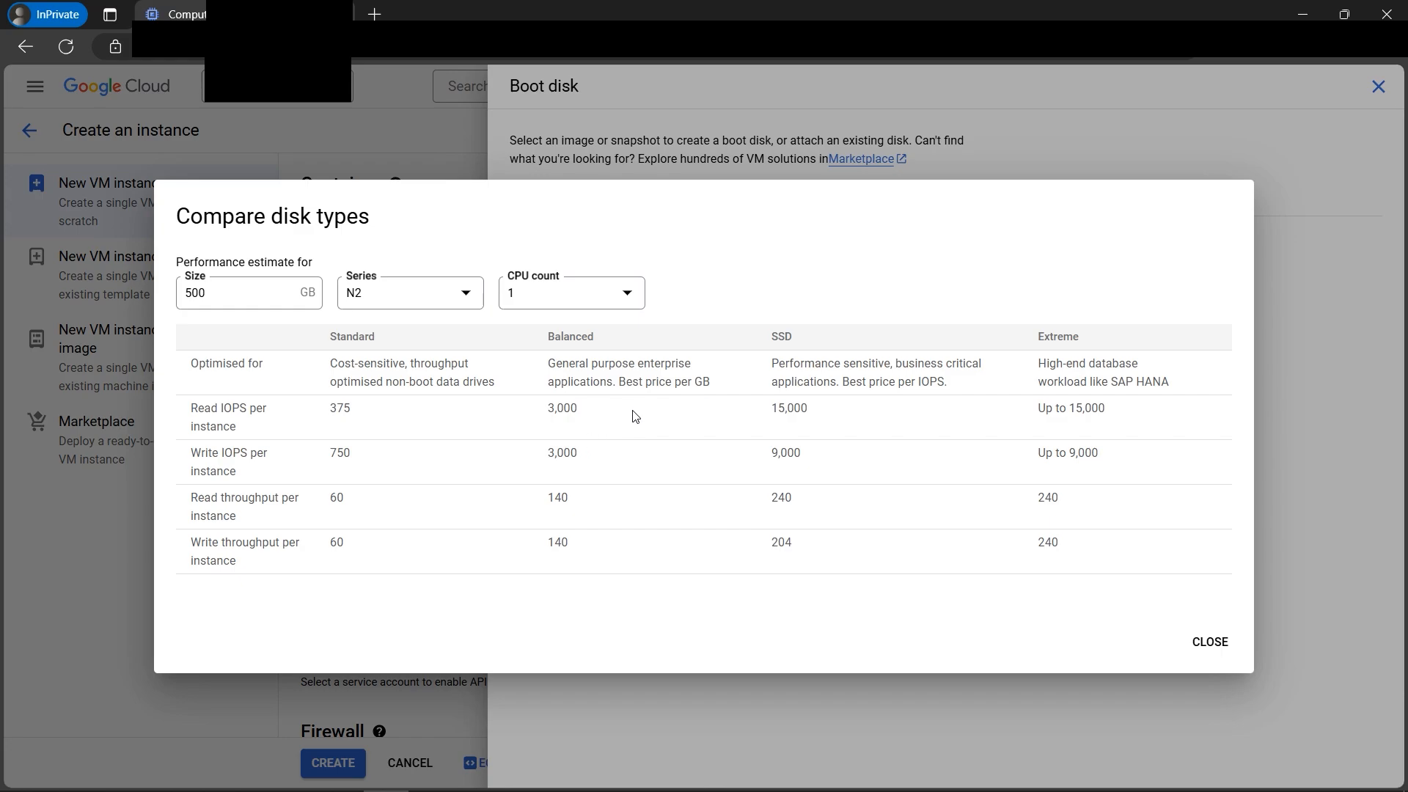
pyautogui.moveTo(320, 345); pyautogui.dragTo(418, 339)
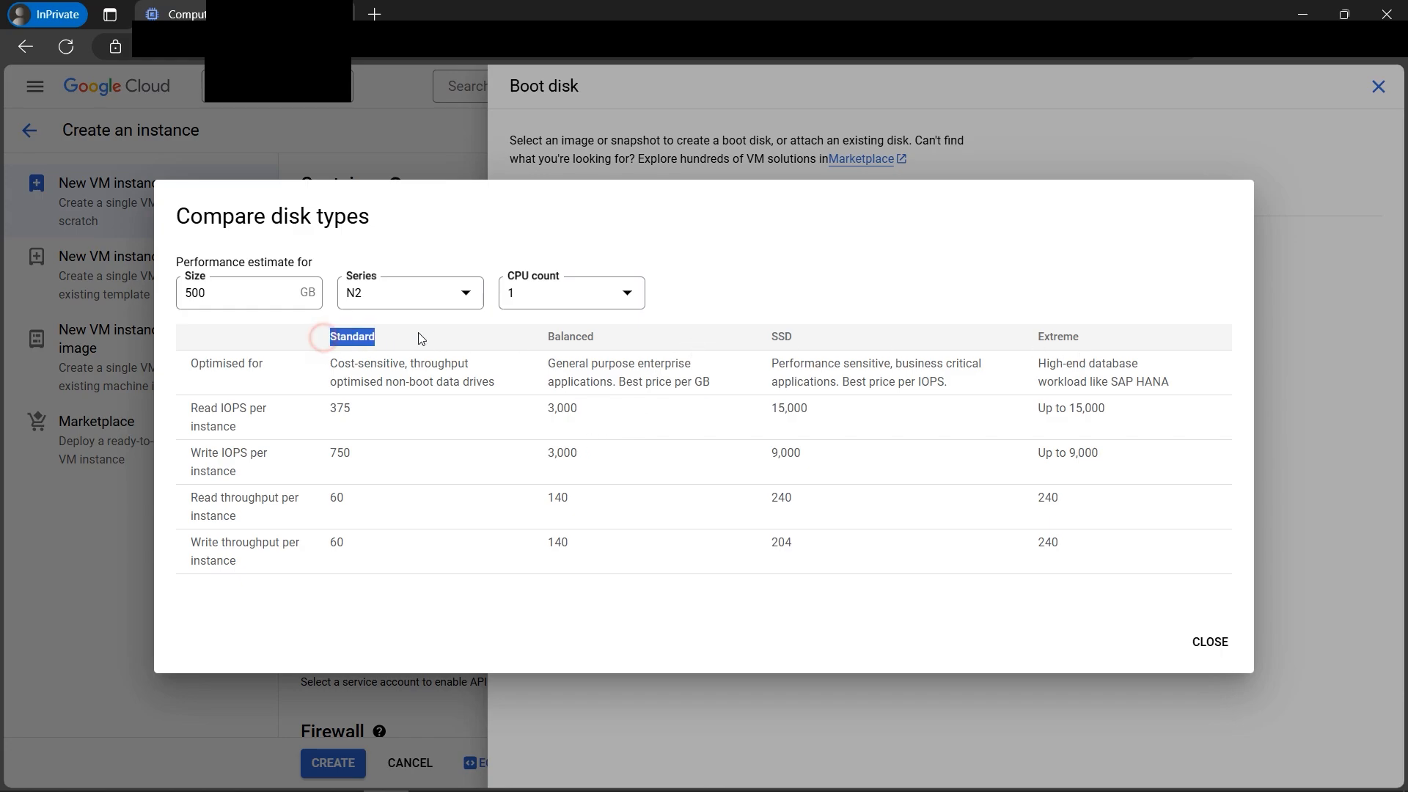
pyautogui.click(1027, 355)
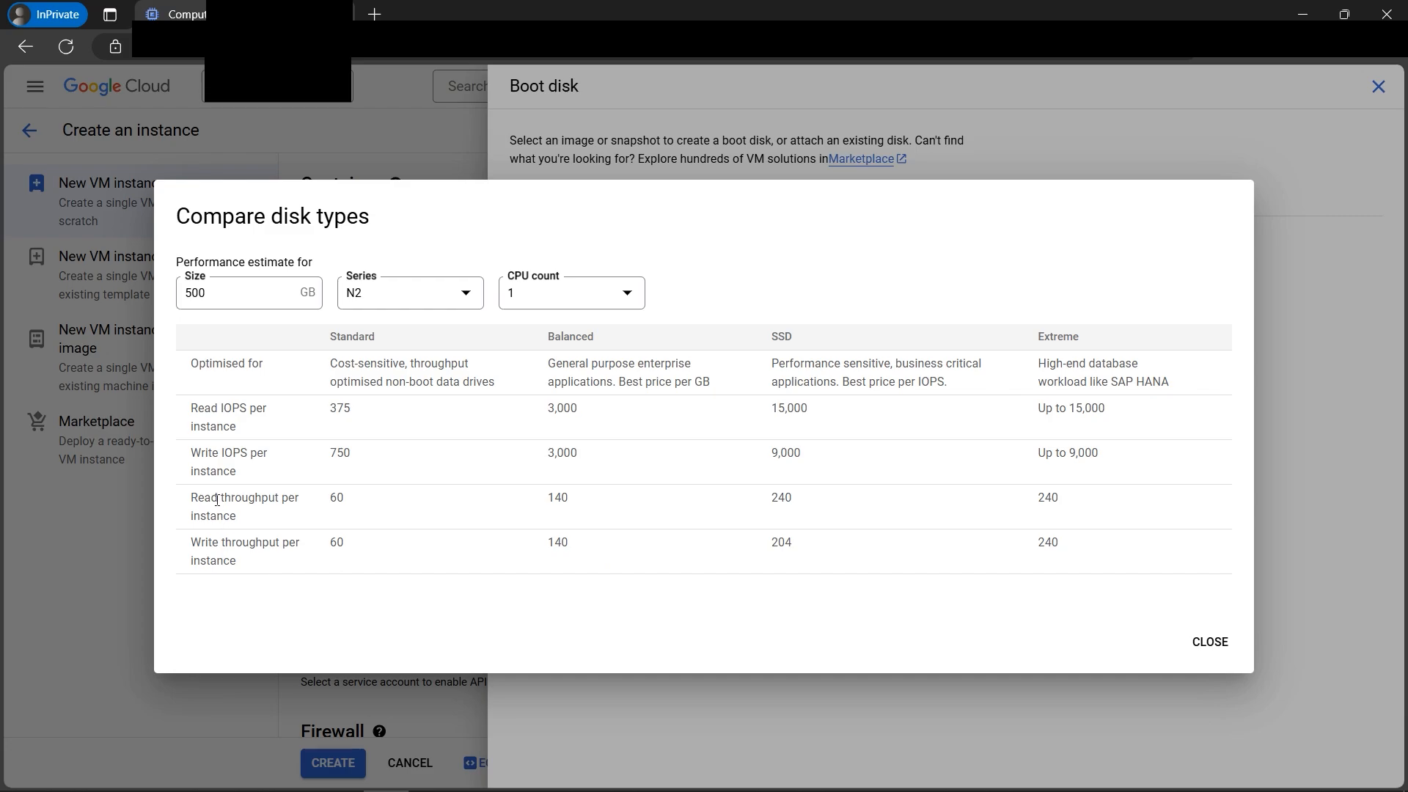
pyautogui.moveTo(192, 500); pyautogui.dragTo(290, 517)
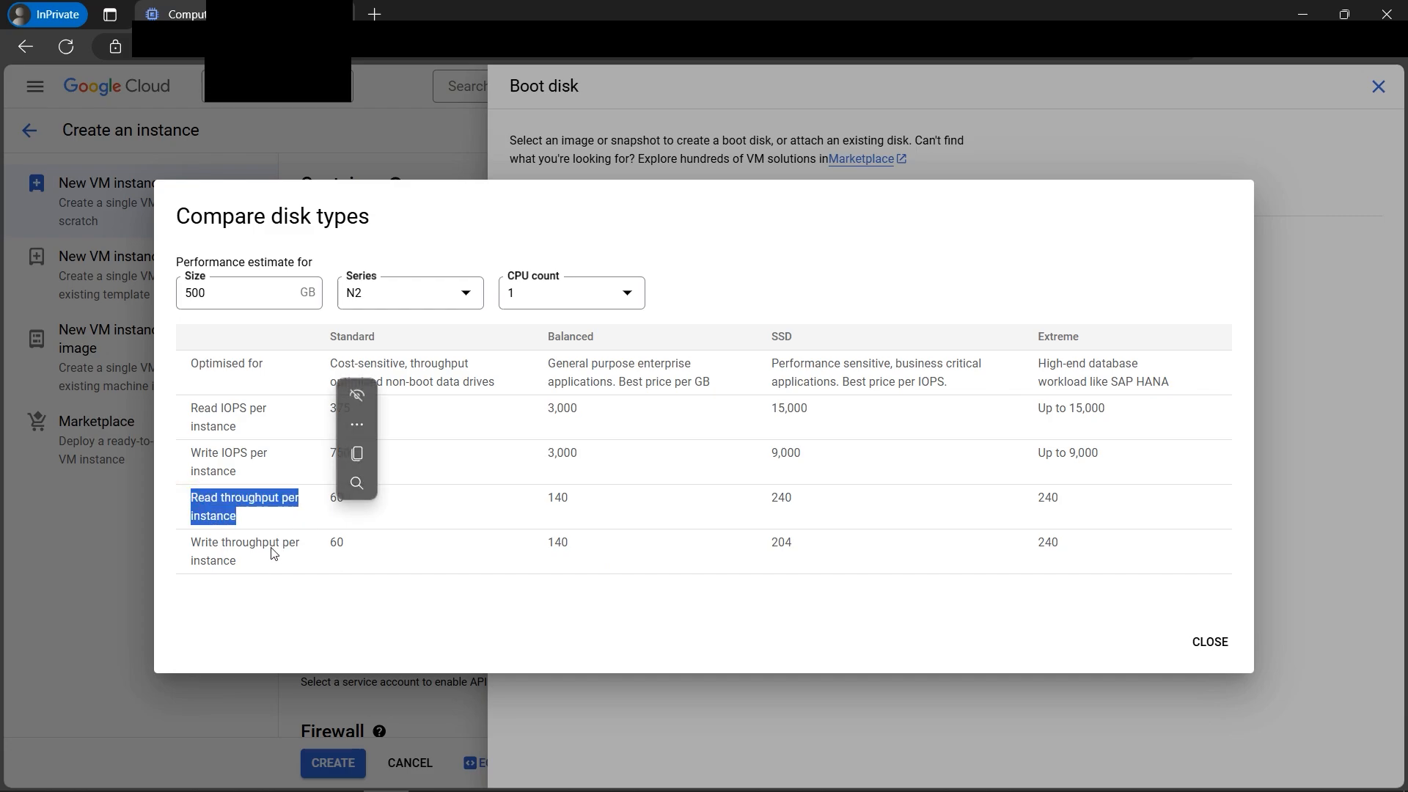
pyautogui.moveTo(192, 544); pyautogui.dragTo(255, 546)
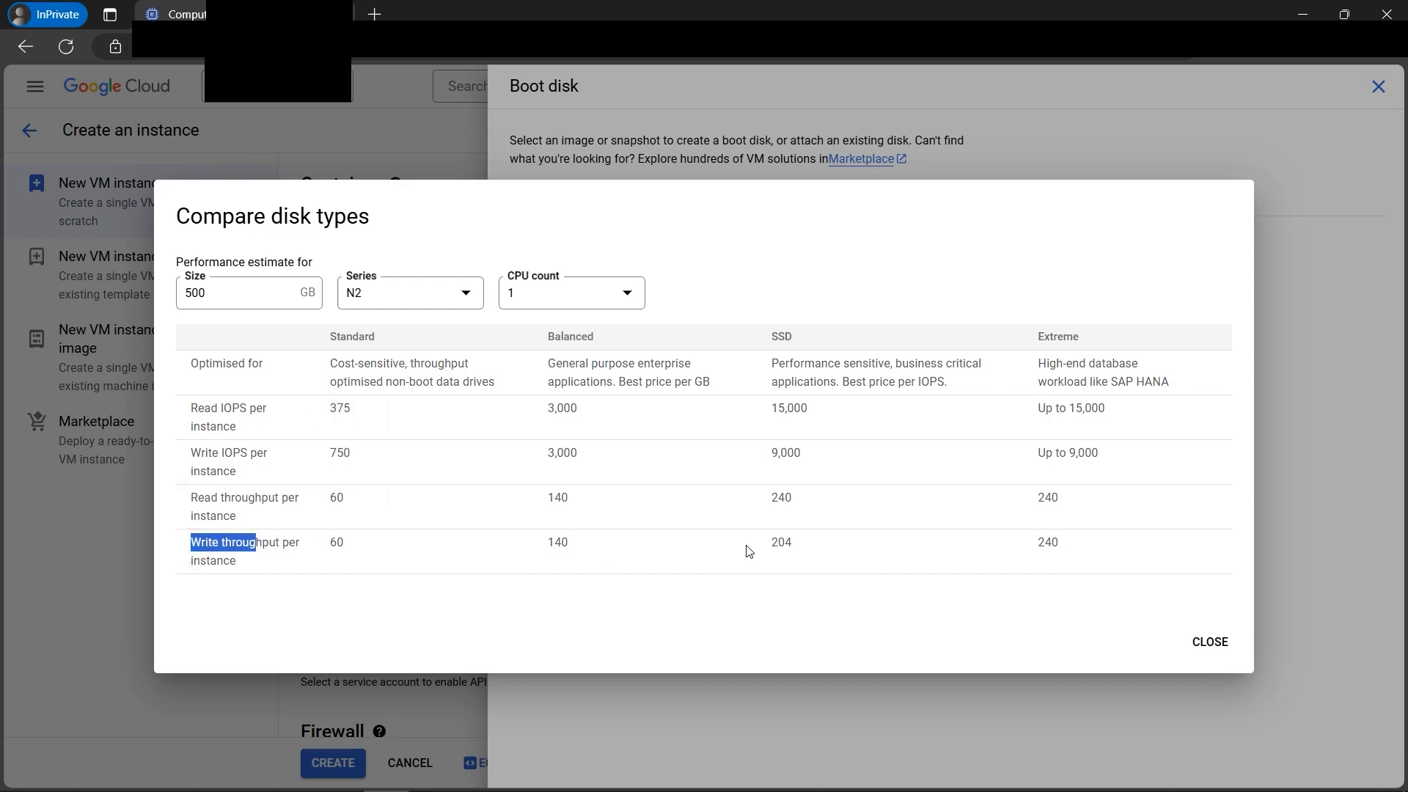
# Examine the SSD and Extreme disk types, including their read IOPS and intended workloads, and close the comparison.
pyautogui.moveTo(767, 343); pyautogui.dragTo(814, 547)
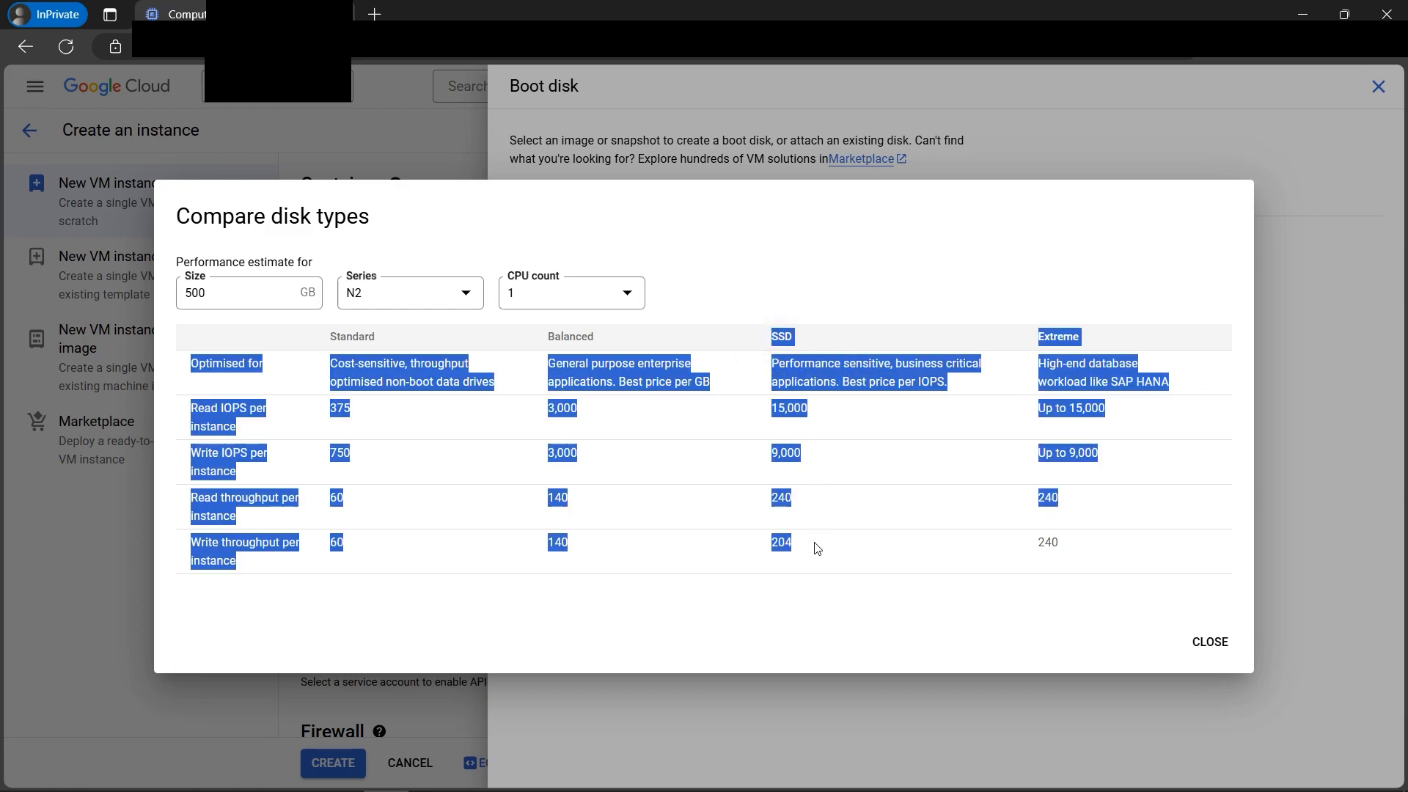
pyautogui.click(424, 397)
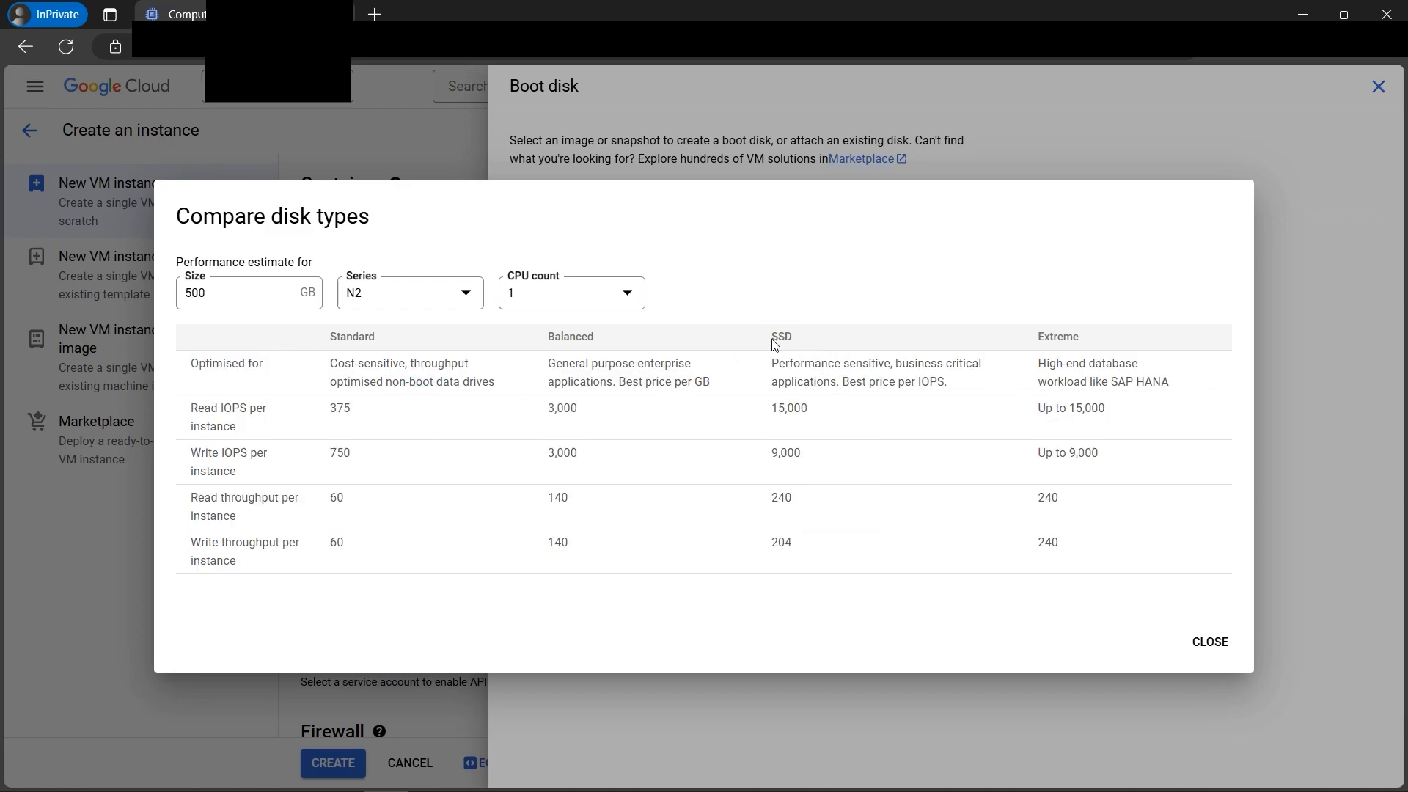
pyautogui.moveTo(776, 342); pyautogui.dragTo(807, 549)
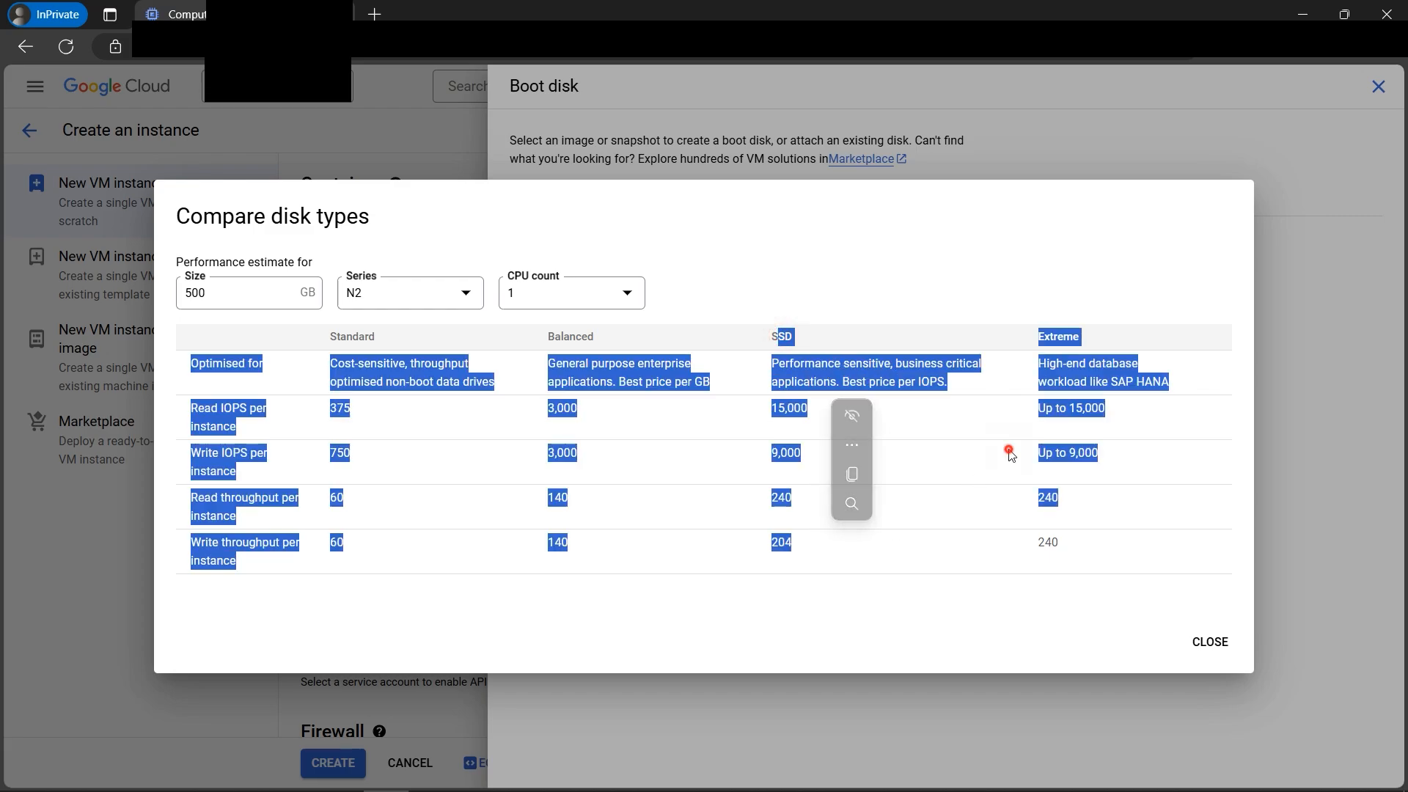
pyautogui.click(814, 387)
pyautogui.moveTo(196, 407); pyautogui.dragTo(310, 414)
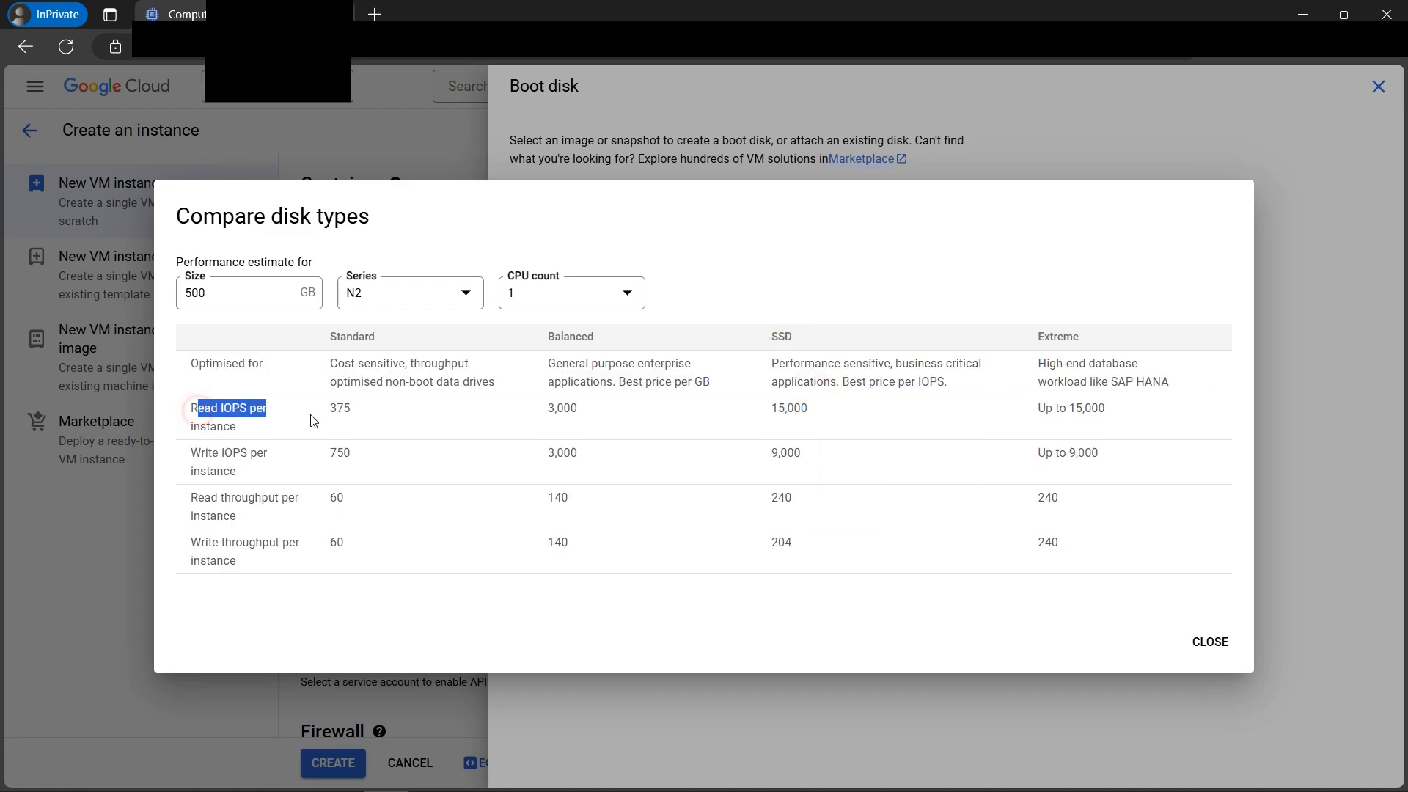
pyautogui.moveTo(750, 402); pyautogui.dragTo(823, 403)
pyautogui.click(902, 484)
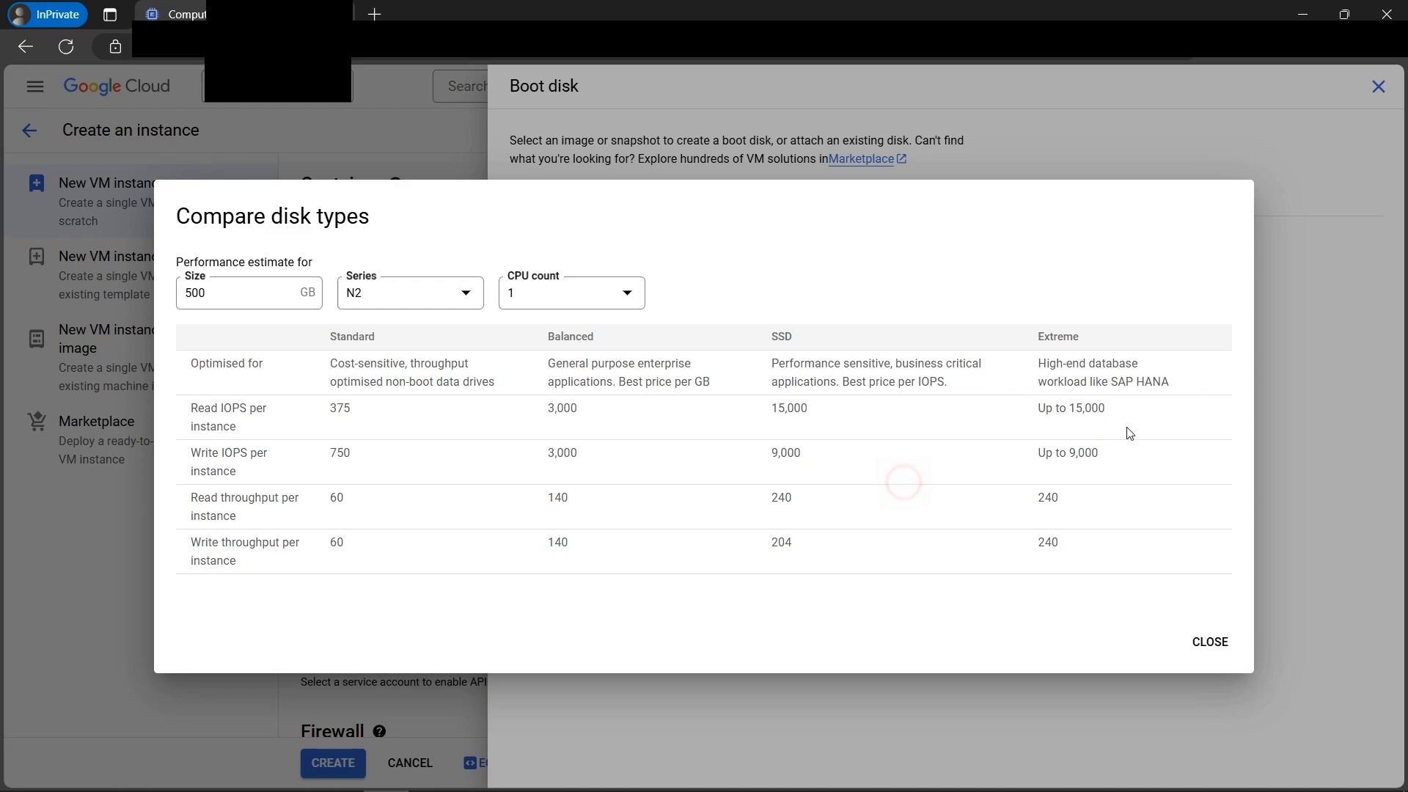
pyautogui.moveTo(1037, 336); pyautogui.dragTo(1189, 394)
pyautogui.click(1085, 453)
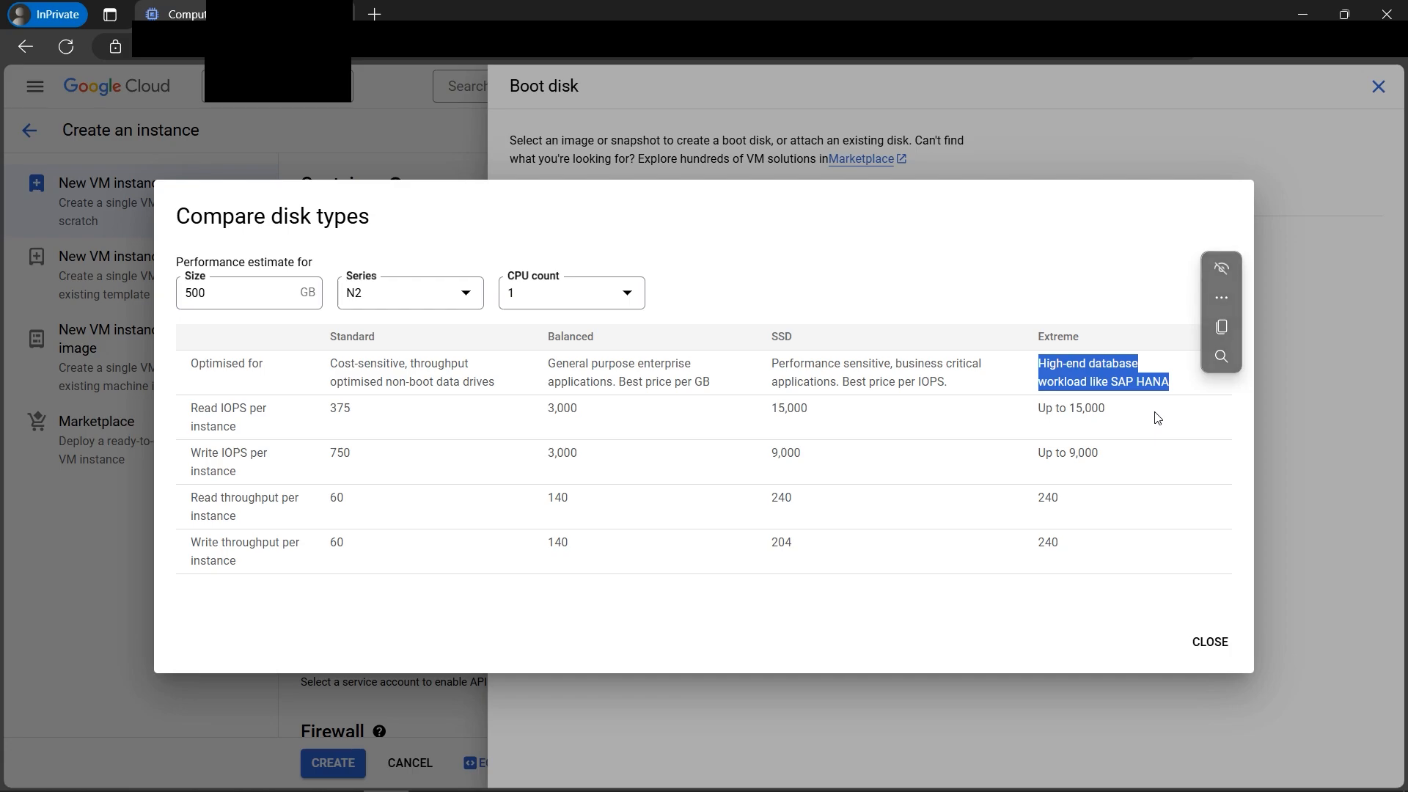
pyautogui.click(738, 332)
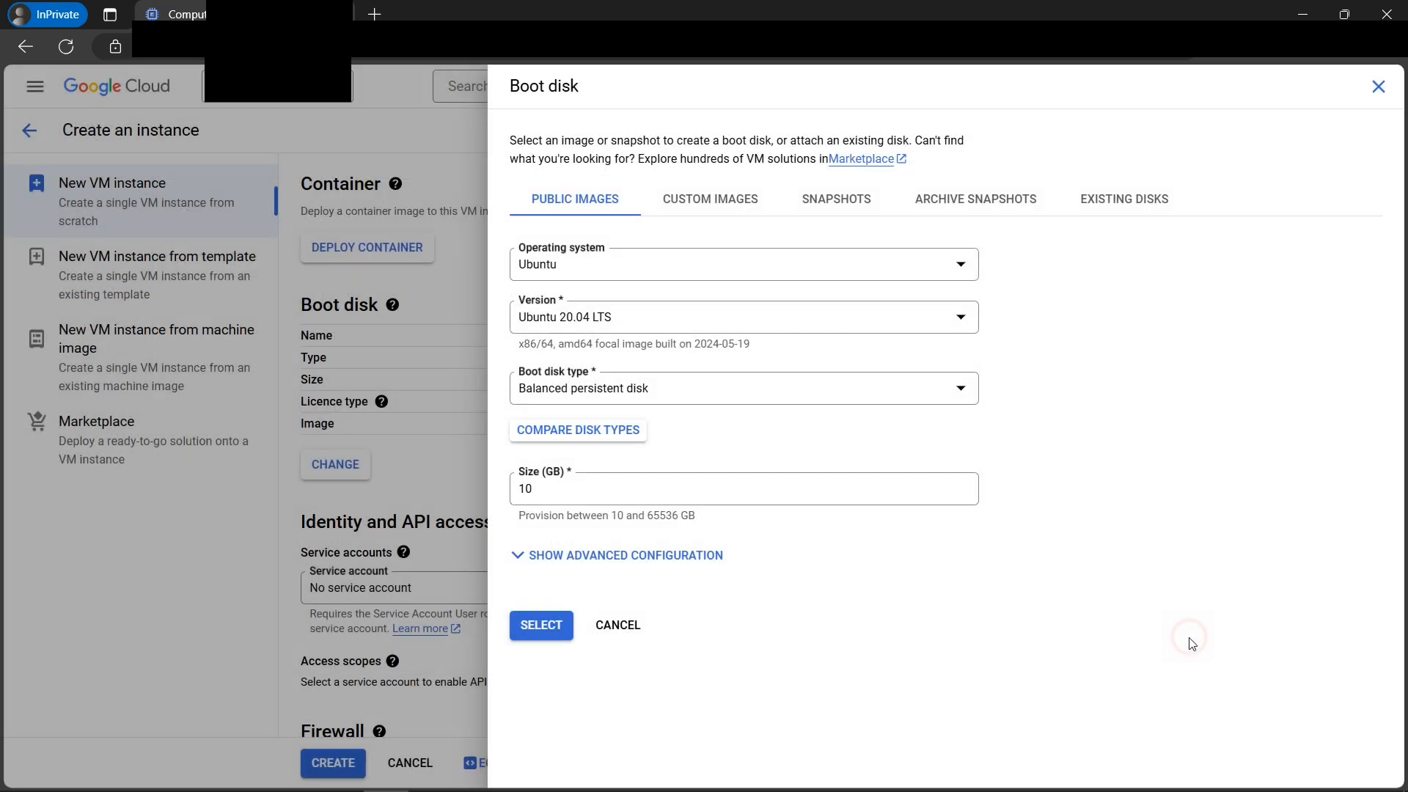
pyautogui.click(1189, 642)
# Set the boot disk type to Standard persistent disk.
pyautogui.click(845, 396)
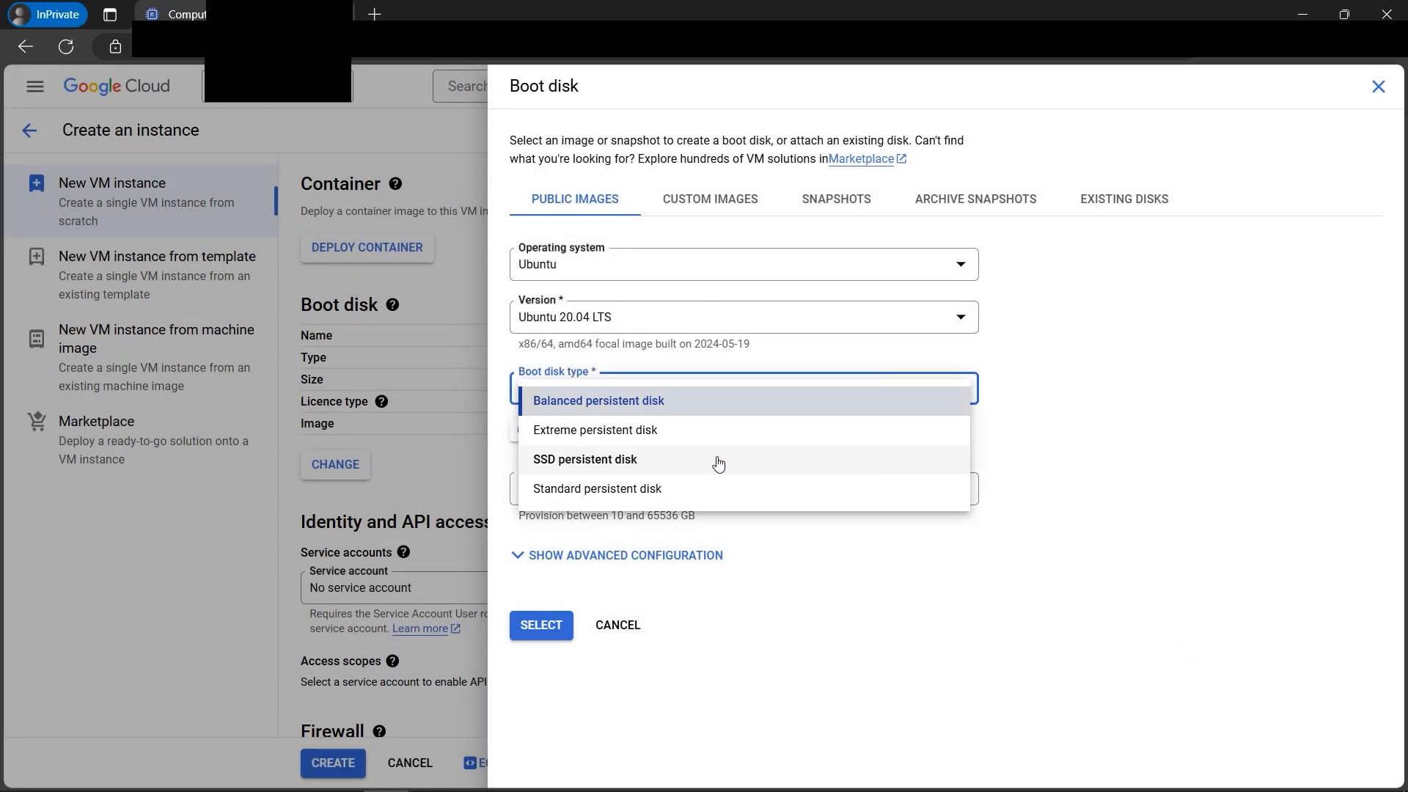
pyautogui.click(645, 493)
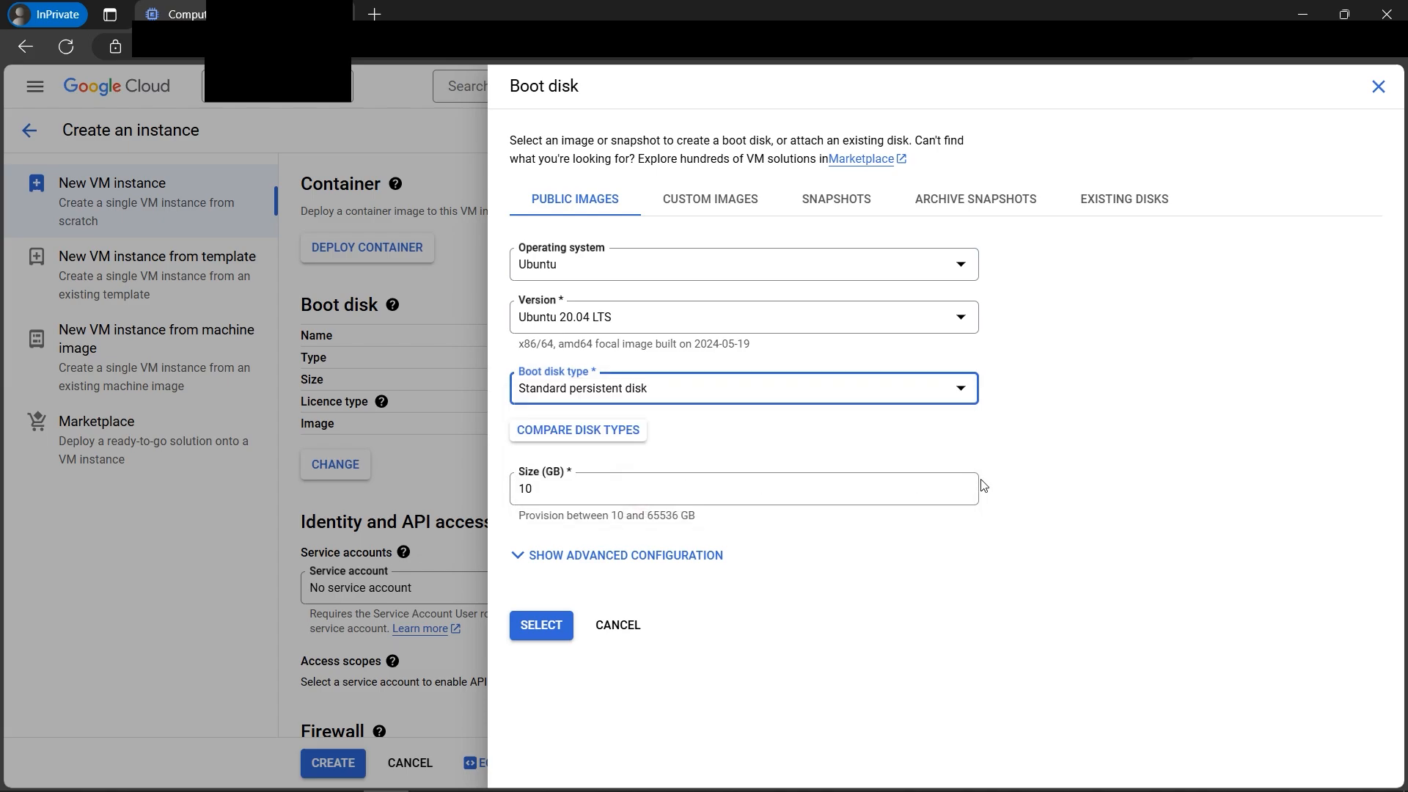
# Examine the custom image and snapshot sources for the boot disk and the Marketplace note without changing anything.
pyautogui.click(704, 197)
pyautogui.click(946, 344)
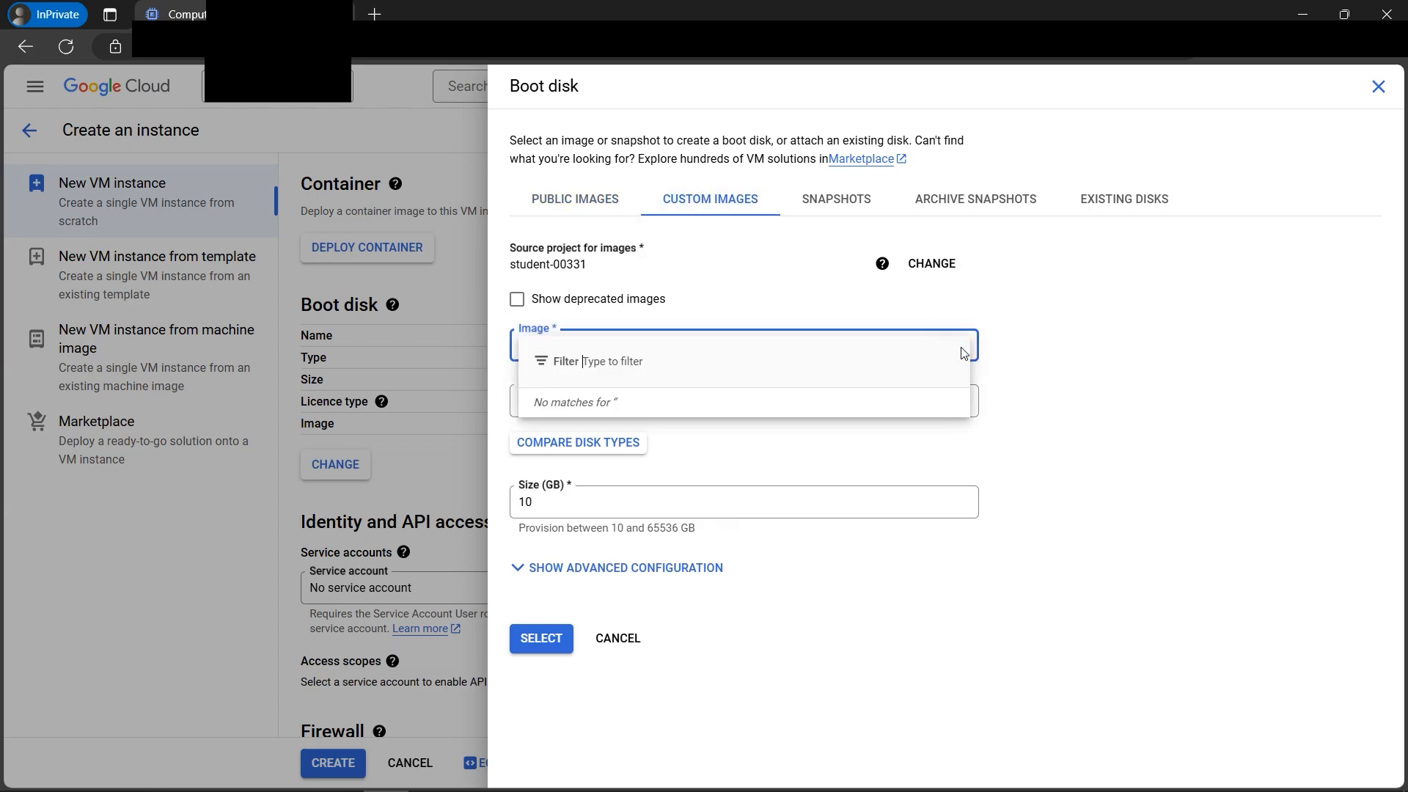
pyautogui.click(1027, 350)
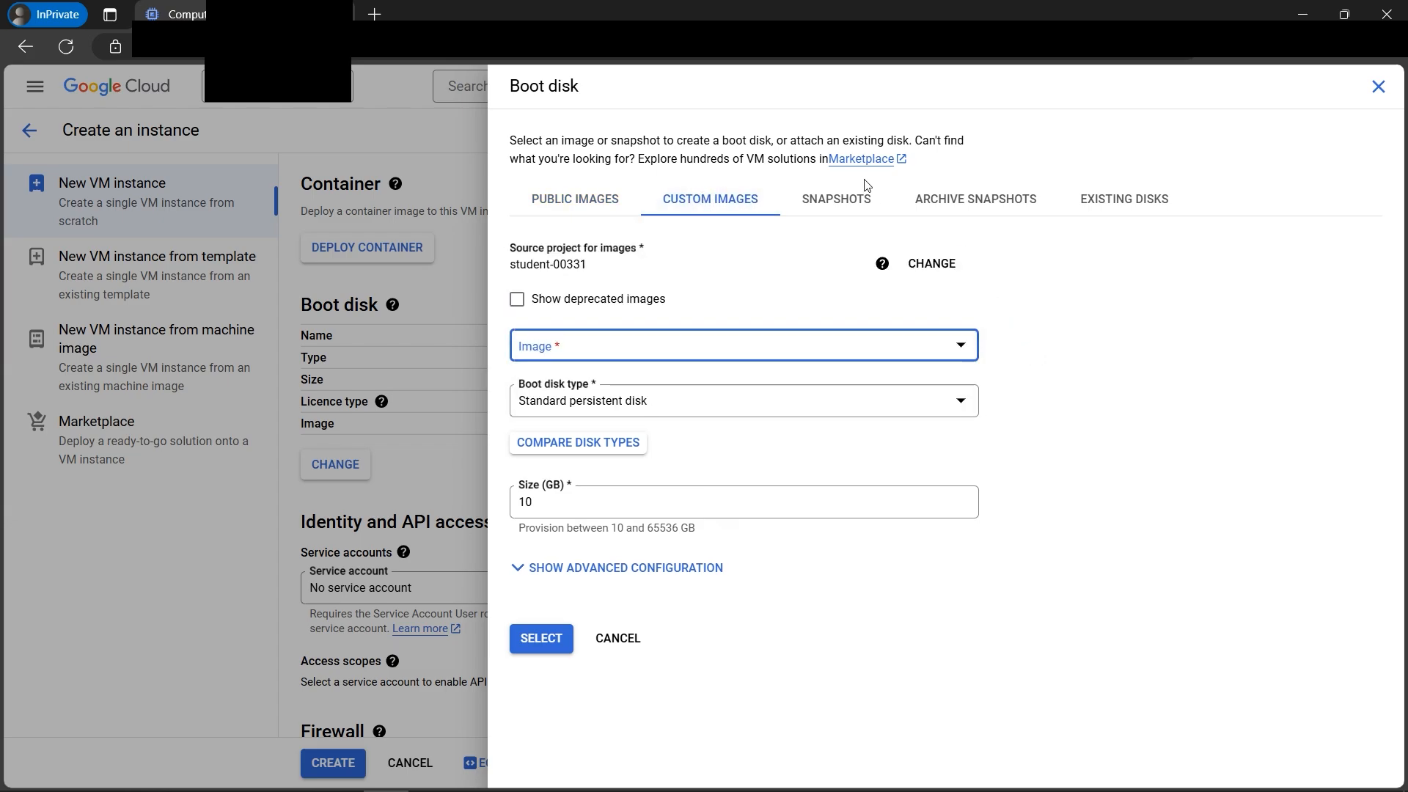
pyautogui.click(838, 199)
pyautogui.click(921, 323)
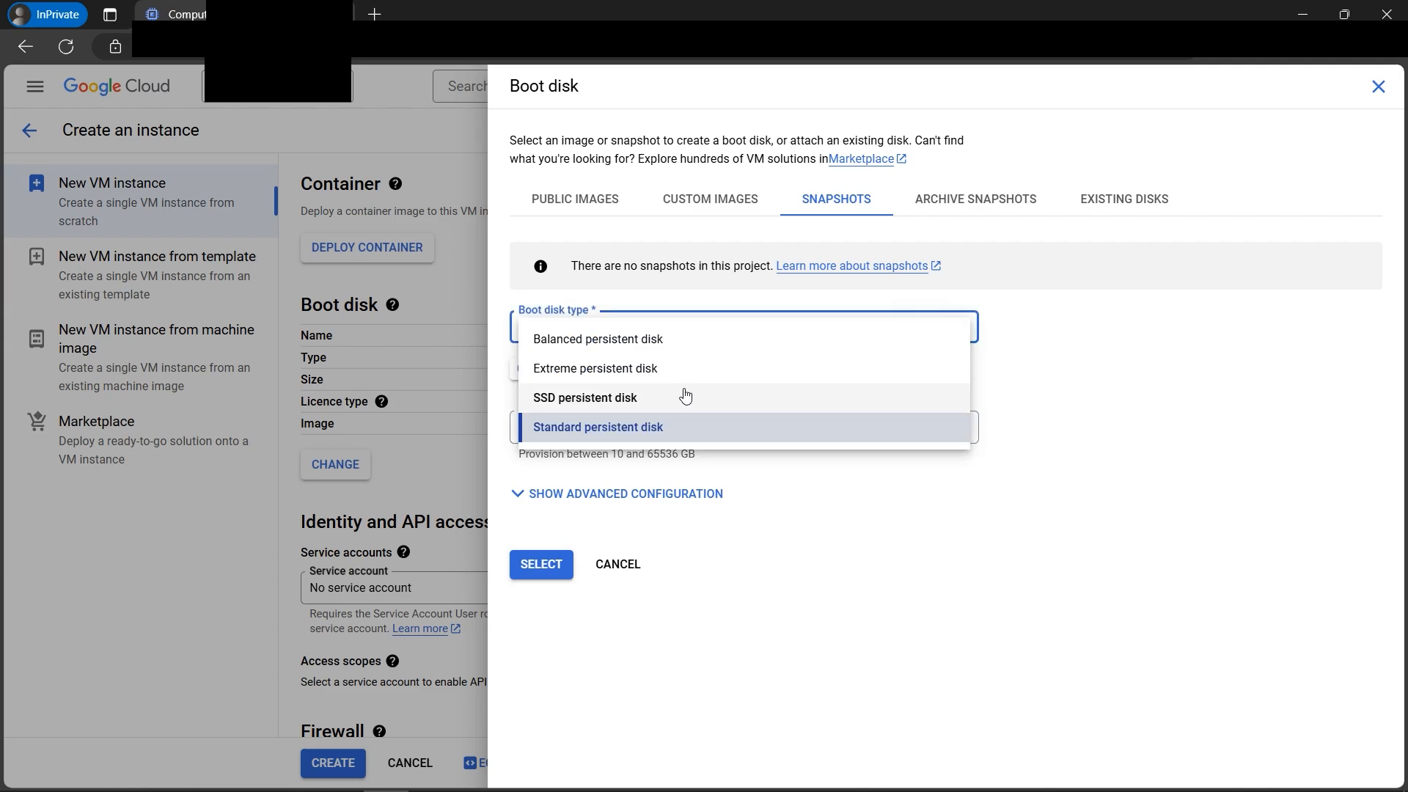
pyautogui.click(1208, 265)
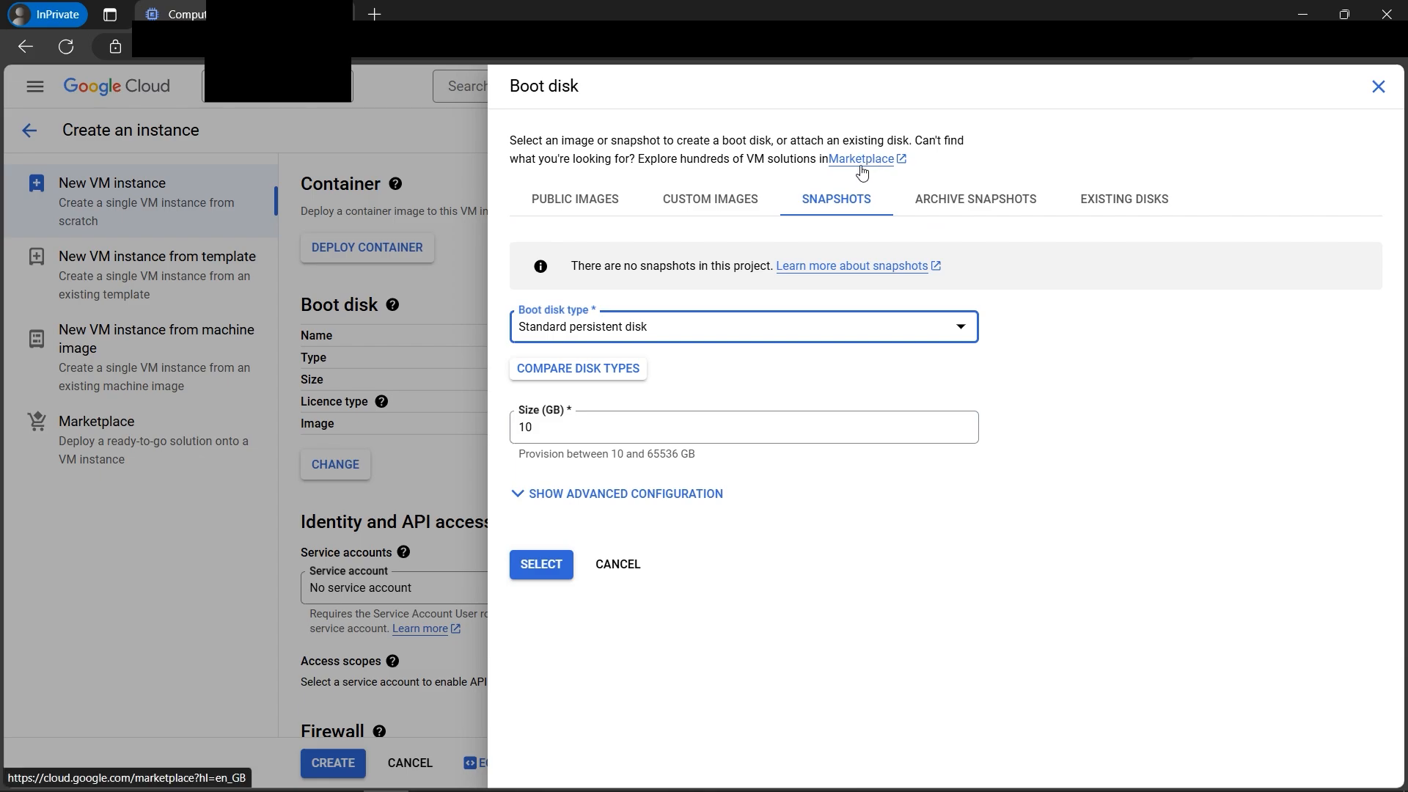
pyautogui.moveTo(678, 158); pyautogui.dragTo(811, 157)
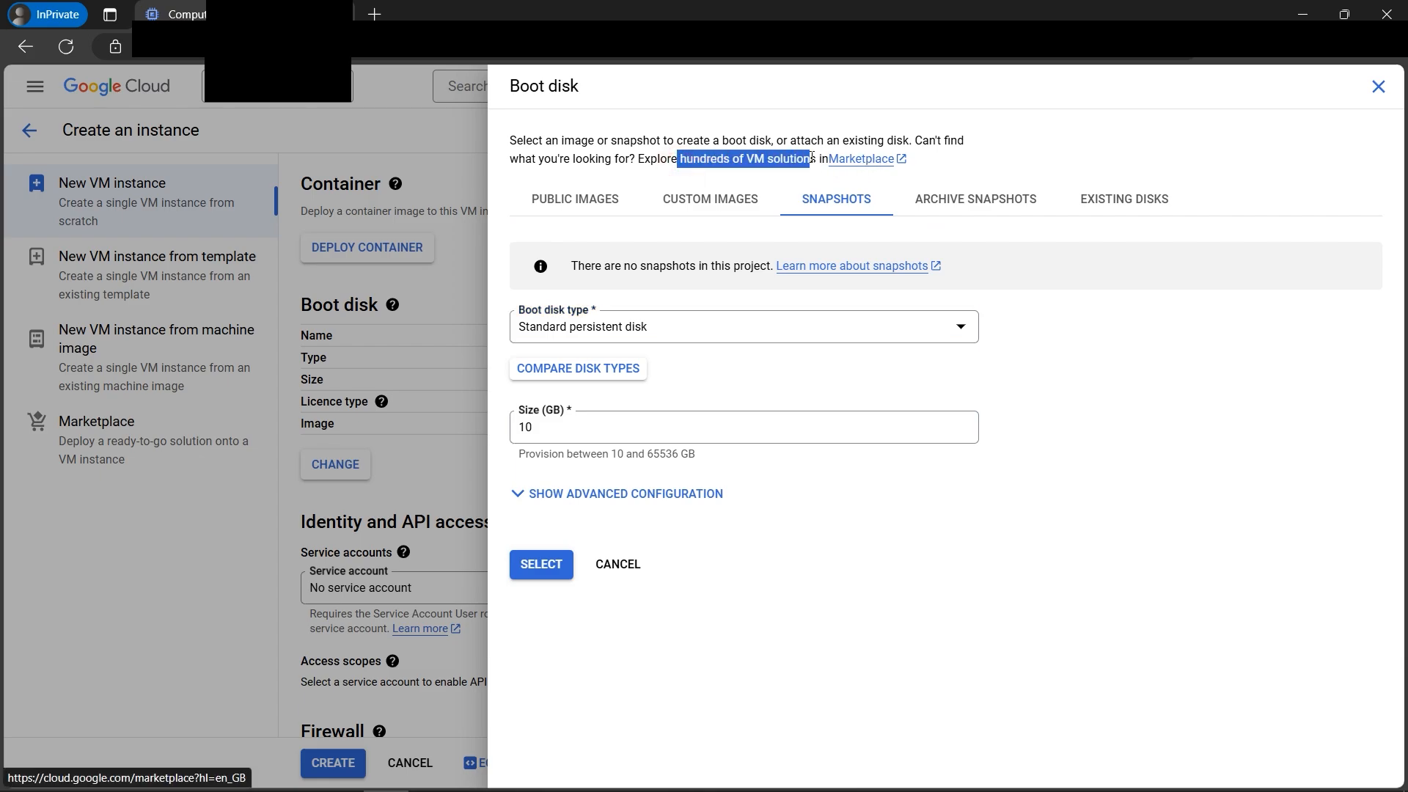
pyautogui.click(1083, 145)
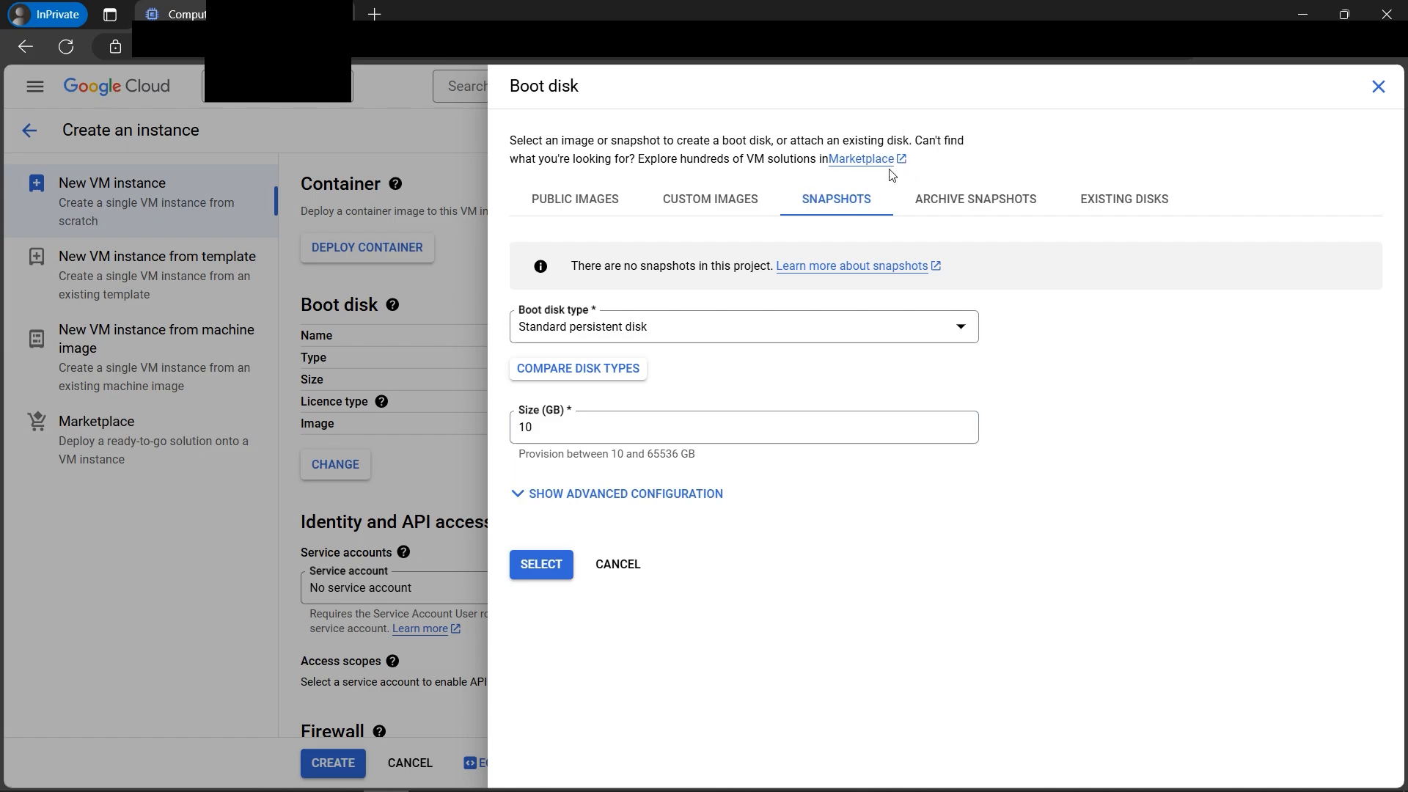
# Return to the public images and apply the Ubuntu 20.04 LTS boot disk selection.
pyautogui.click(605, 200)
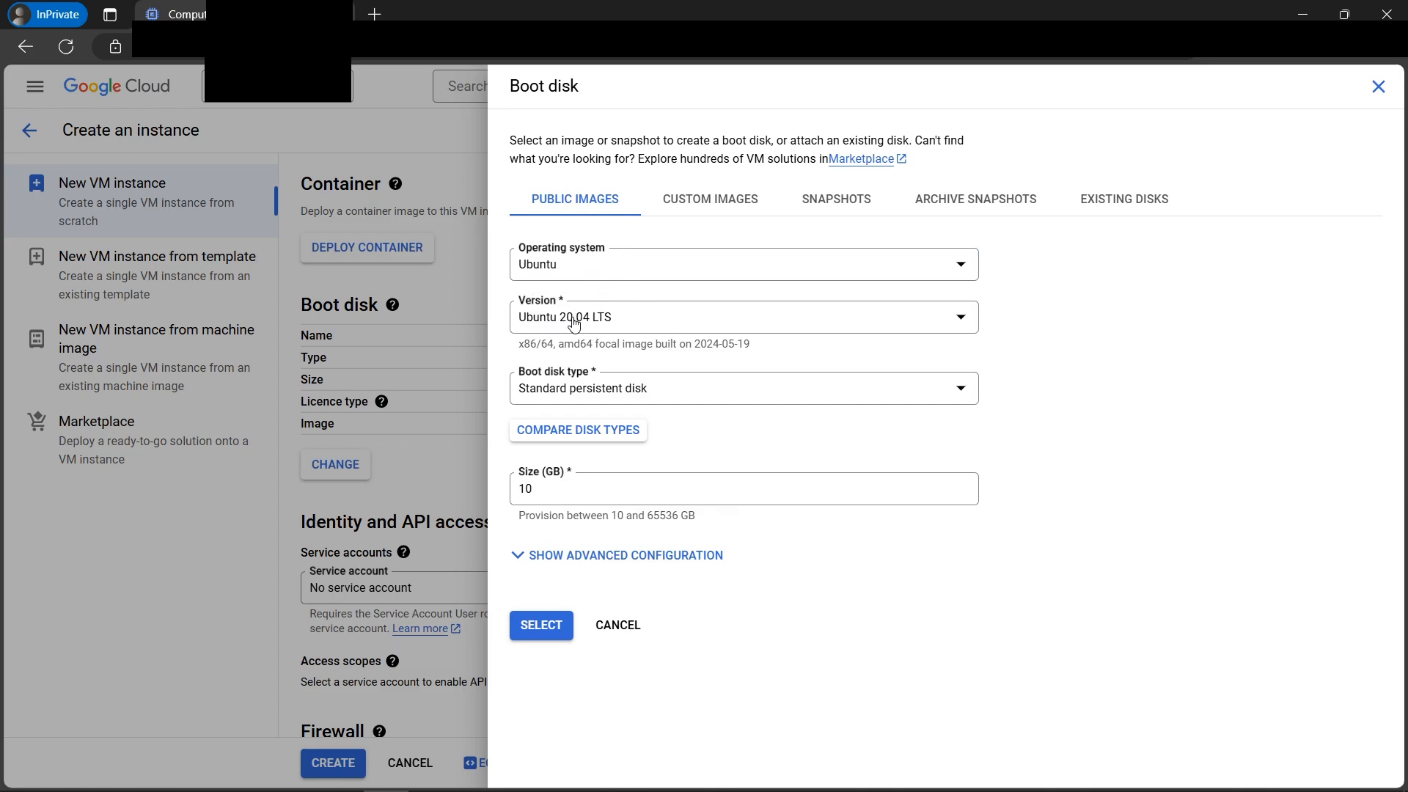
pyautogui.click(554, 633)
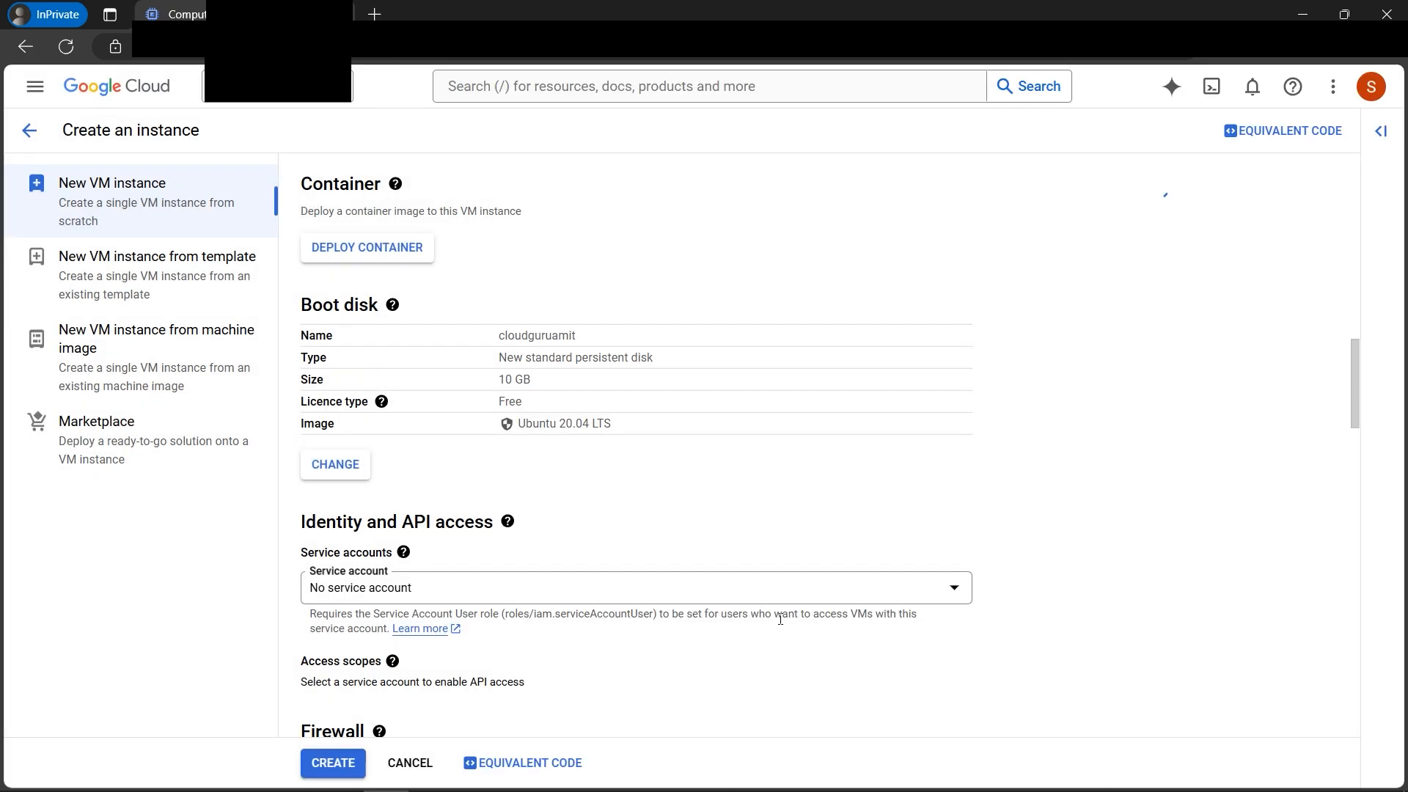
# Review the remaining instance settings down to data encryption and create the VM instance.
pyautogui.scroll(-3, 780, 620)
pyautogui.scroll(-18, 781, 624)
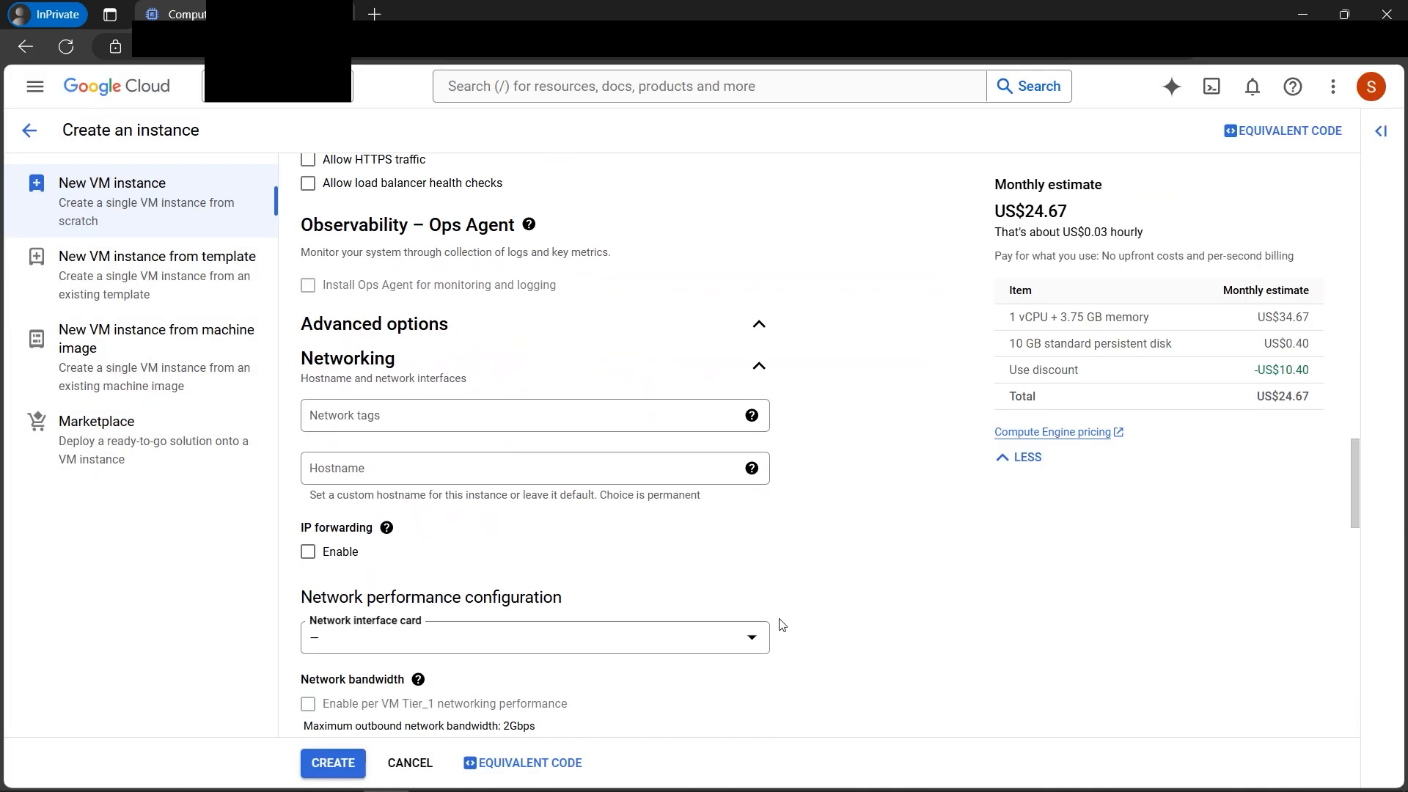
pyautogui.scroll(-8, 782, 624)
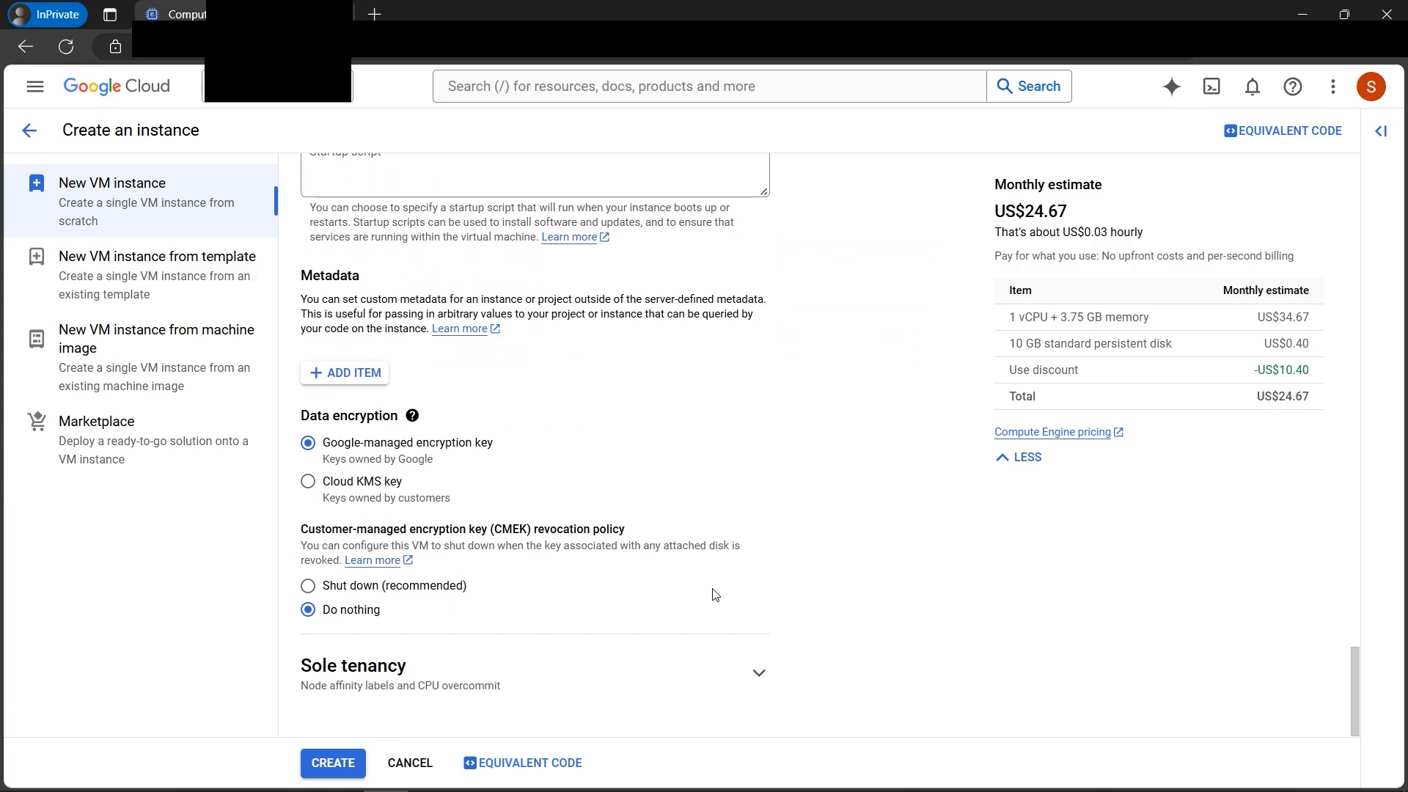
pyautogui.click(343, 768)
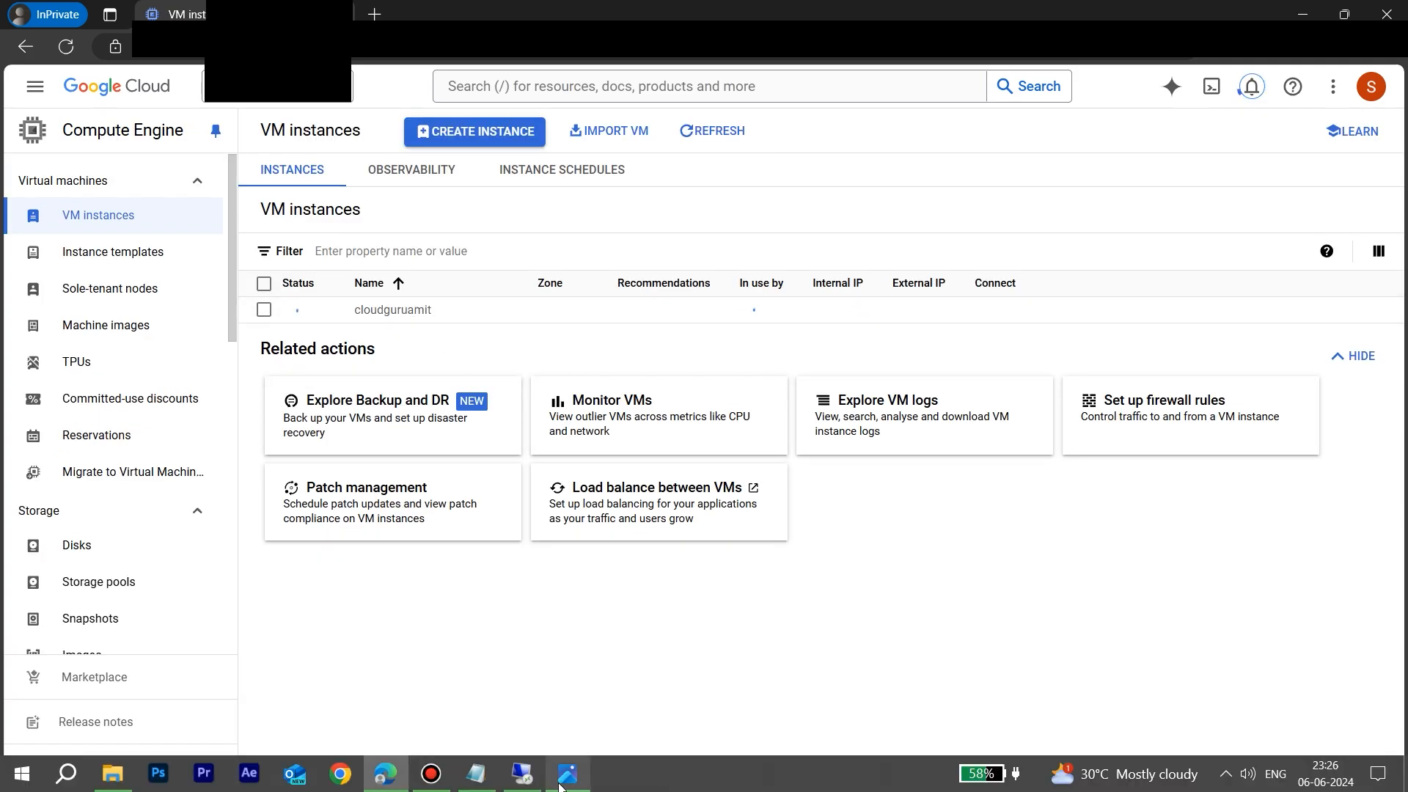
# Switch to the Compute Engine Hands-on Agenda image to read it, and return to the VM instances page in the browser.
pyautogui.click(572, 782)
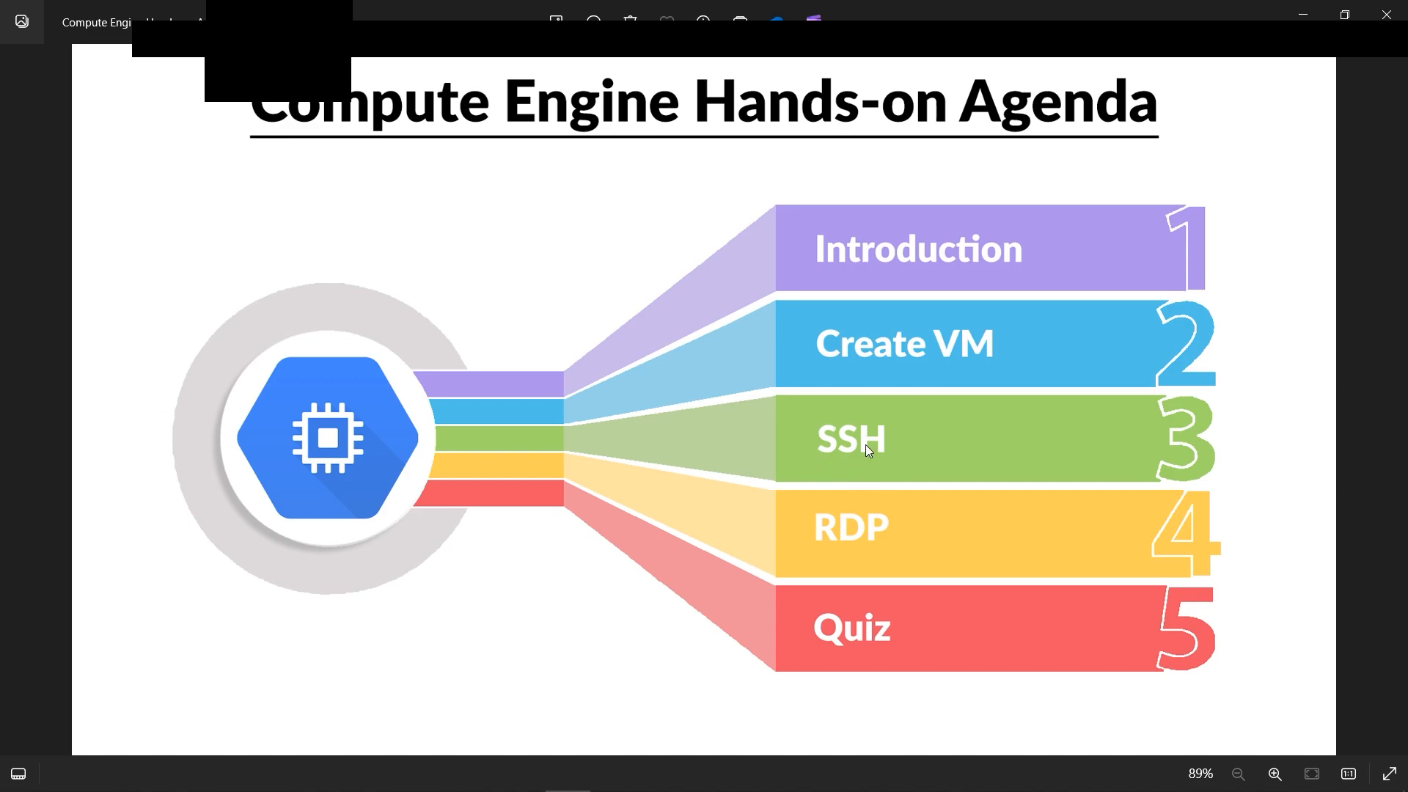
pyautogui.moveTo(705, 781)
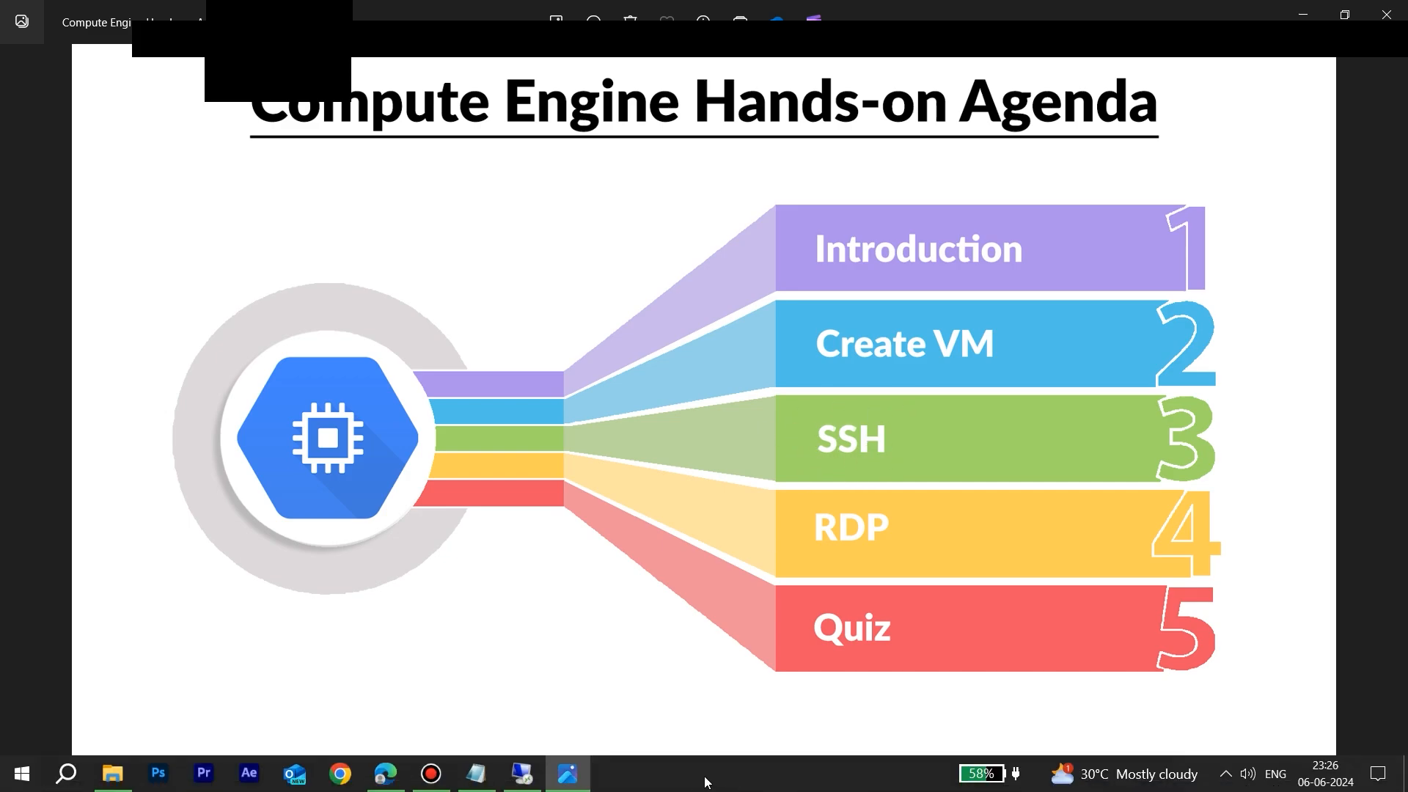
pyautogui.click(385, 774)
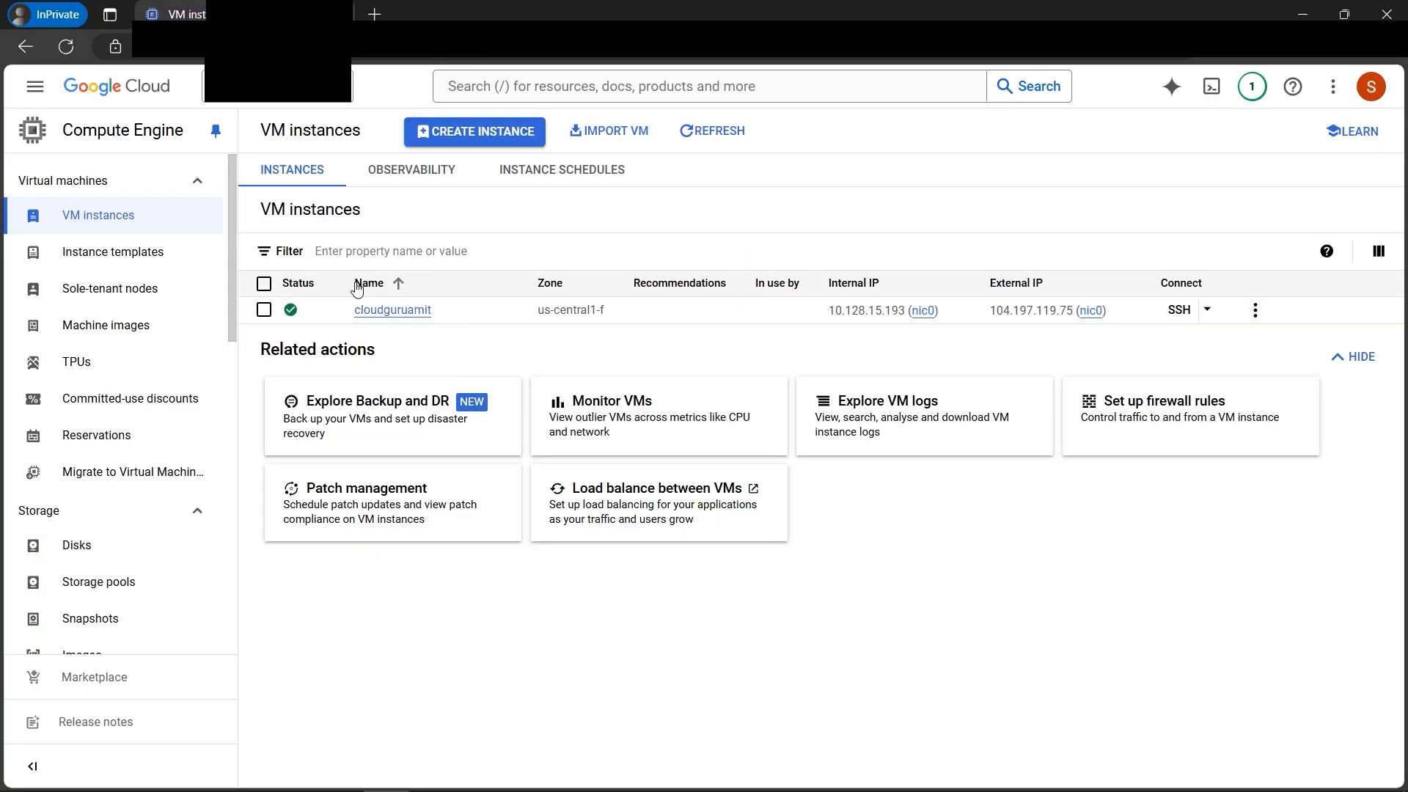
# Check the status of the cloudguruamit instance and connect to it with SSH-in-browser, dismissing the IAP role notice.
pyautogui.moveTo(291, 308)
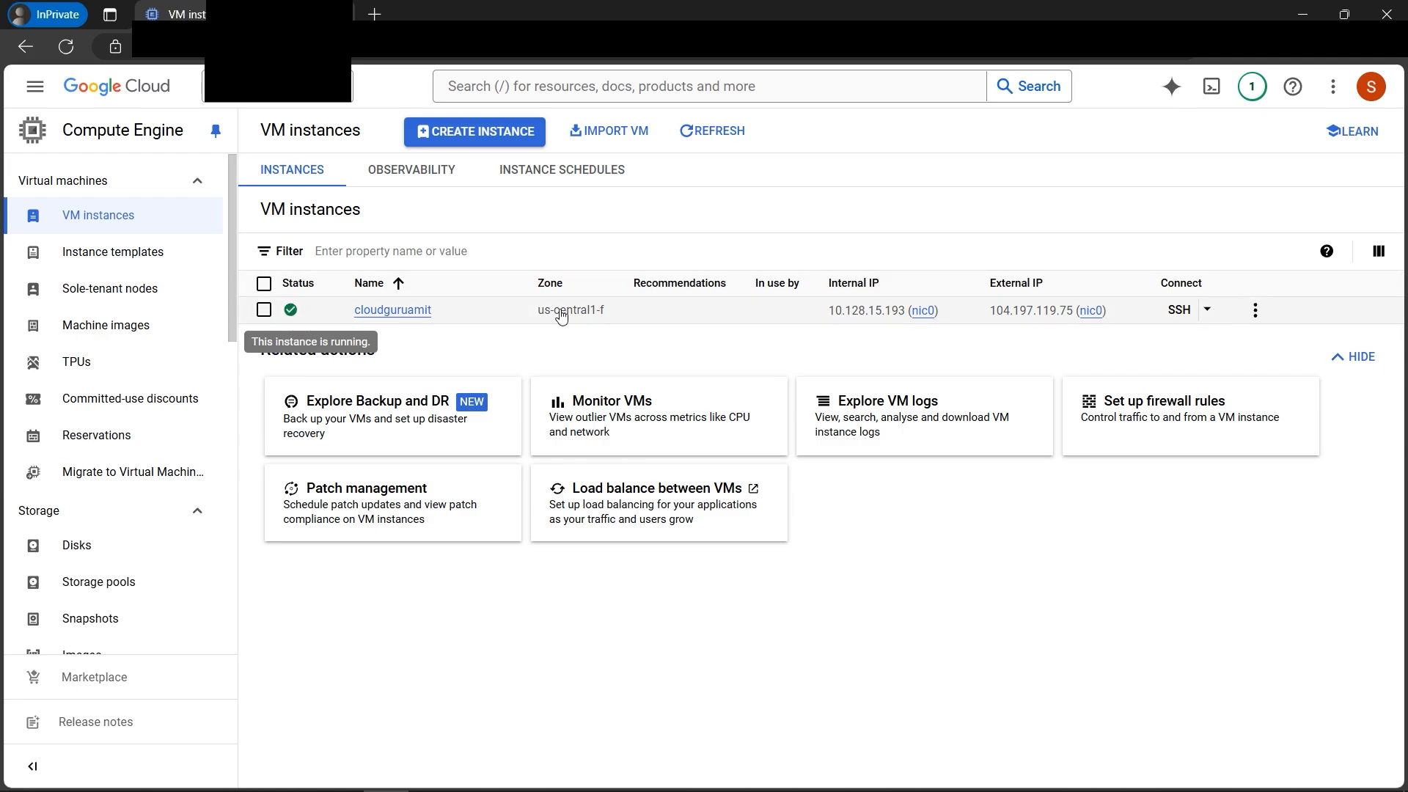
pyautogui.click(1187, 321)
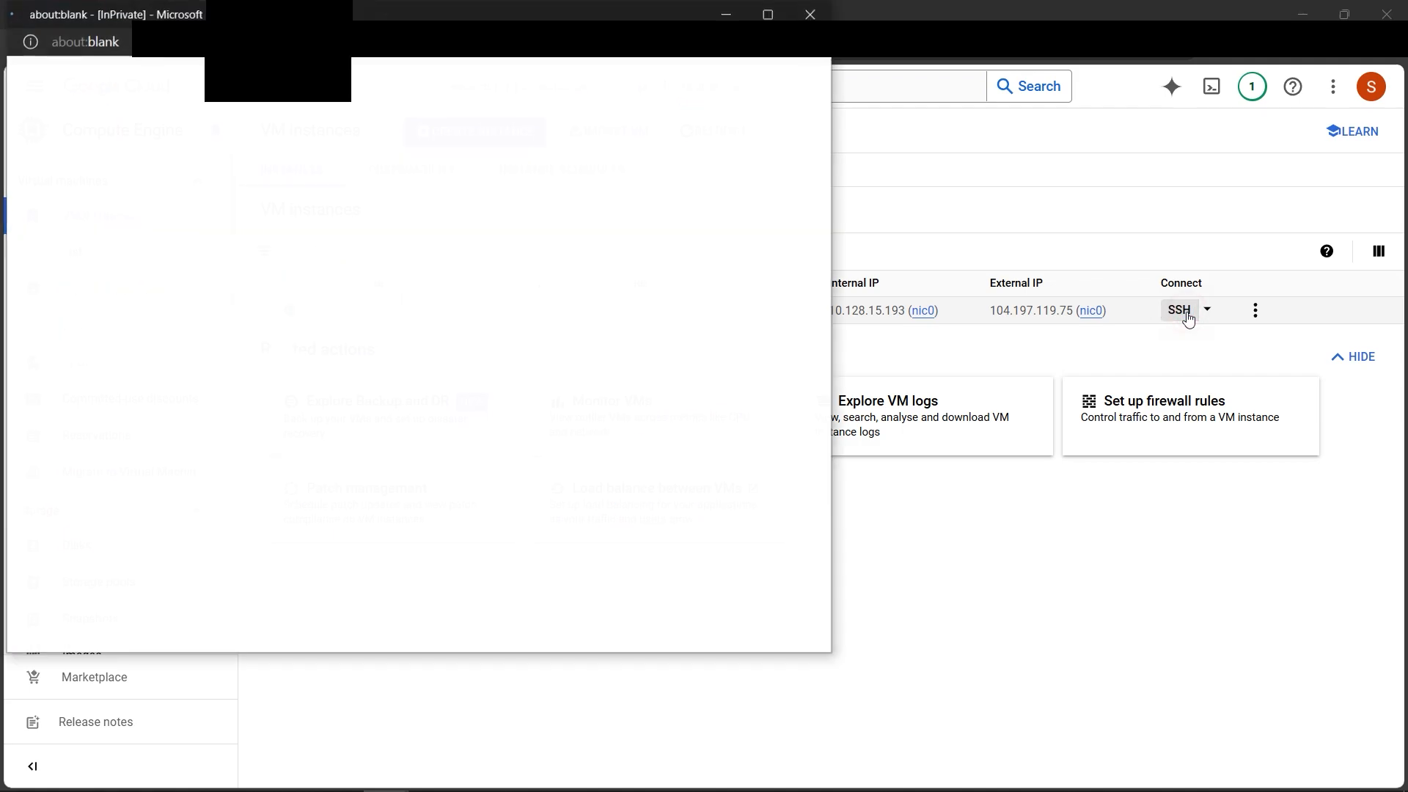
pyautogui.moveTo(421, 19); pyautogui.dragTo(666, 81)
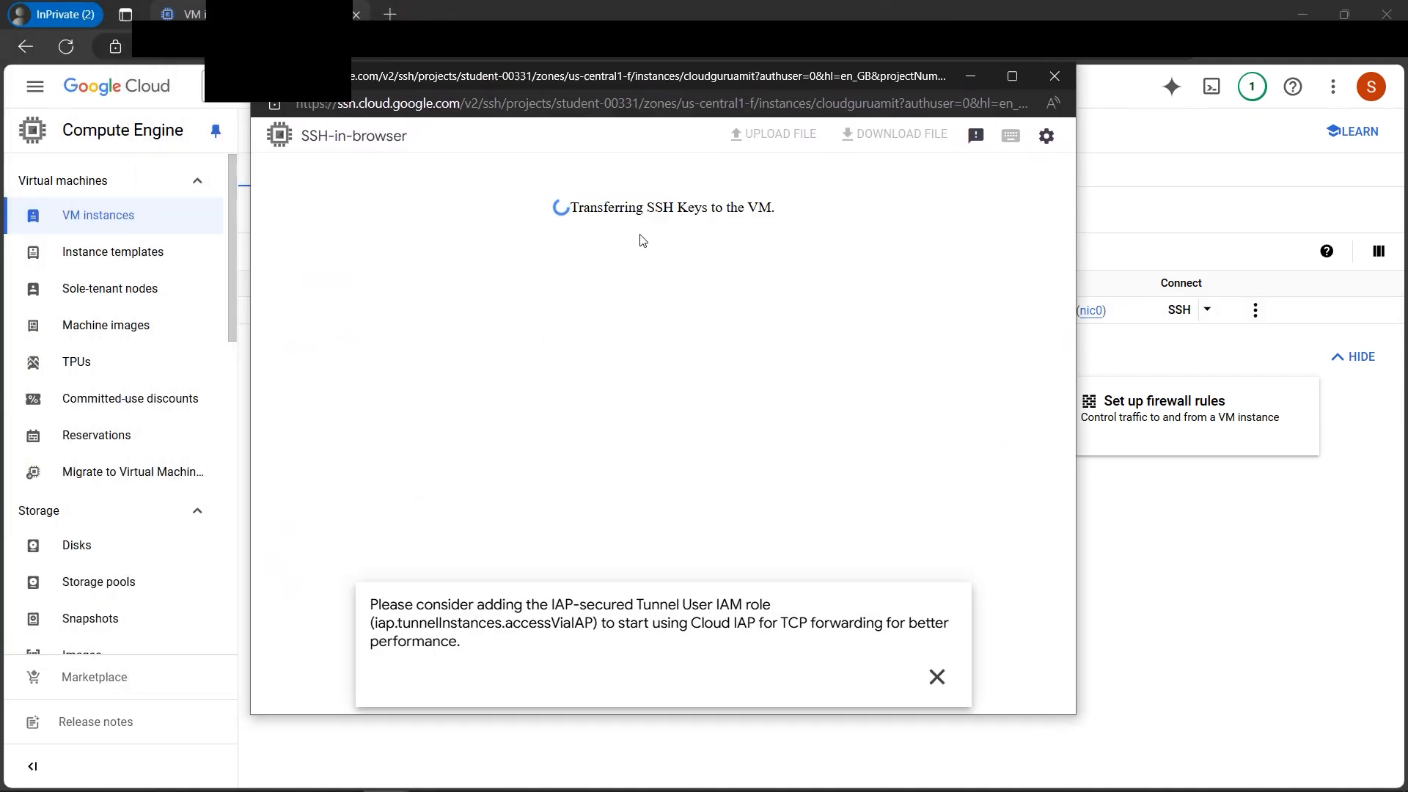
pyautogui.click(937, 676)
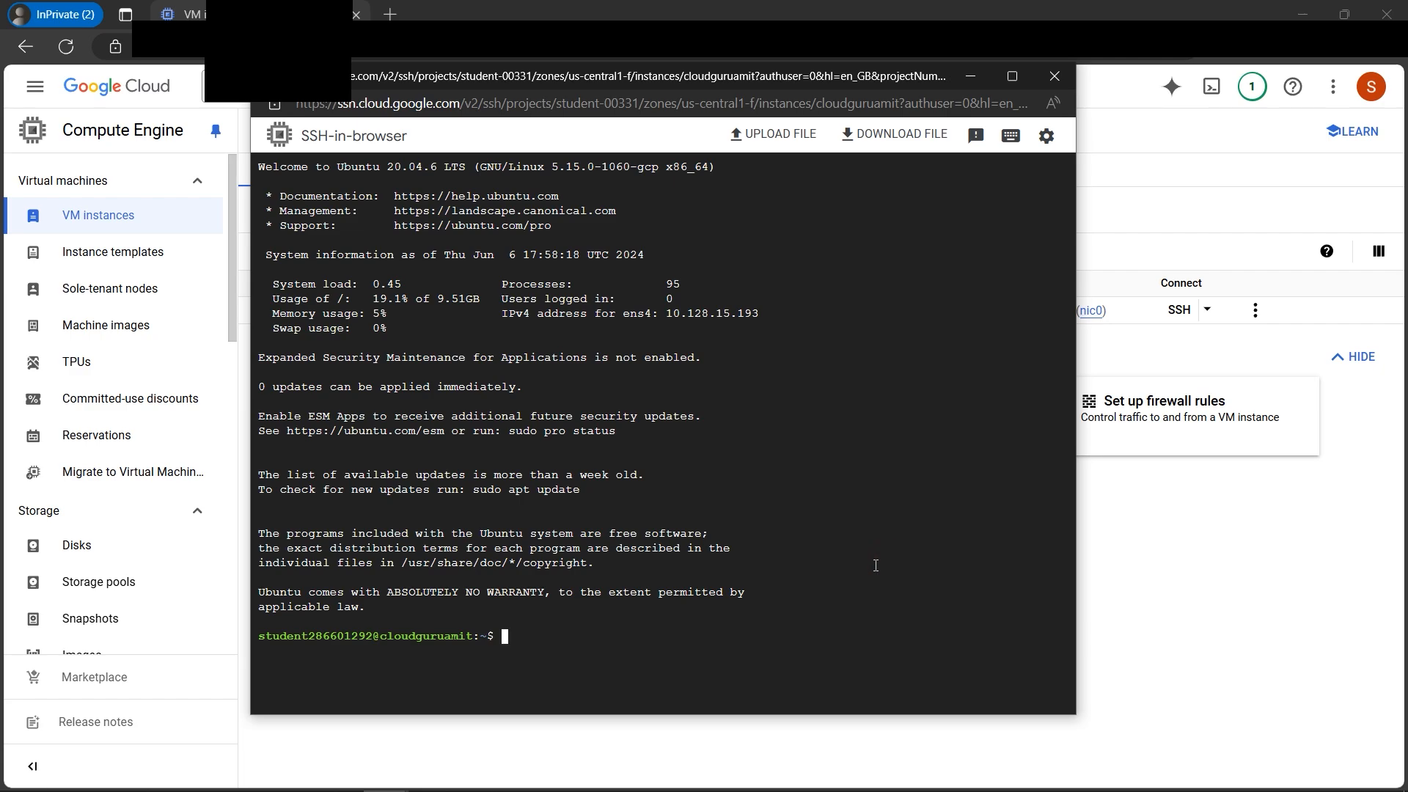
# Switch to the root user with "sudo su" and check the current user with "whoami" in the SSH session.
pyautogui.write('sudo su')
pyautogui.press('Return')
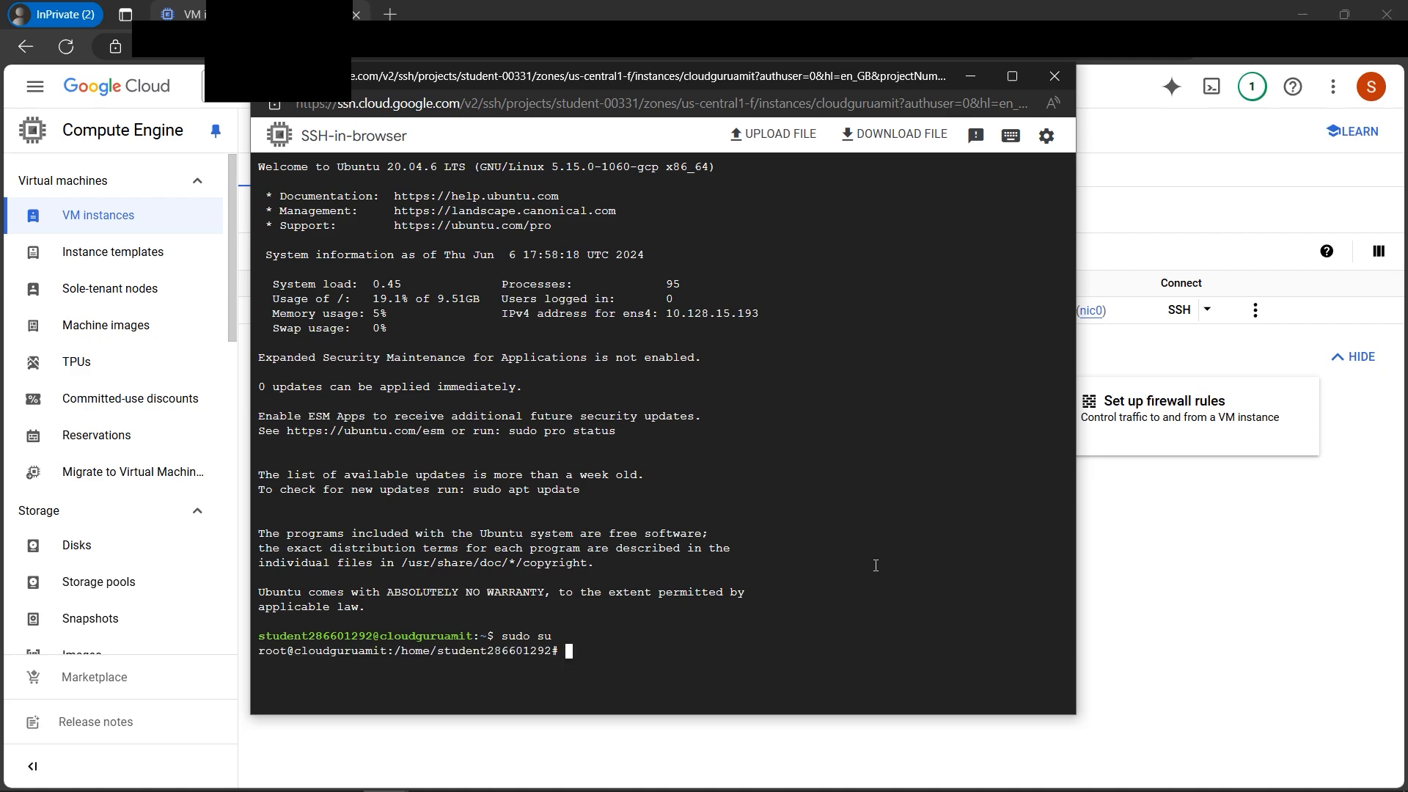
pyautogui.write('whoami')
pyautogui.press('Return')
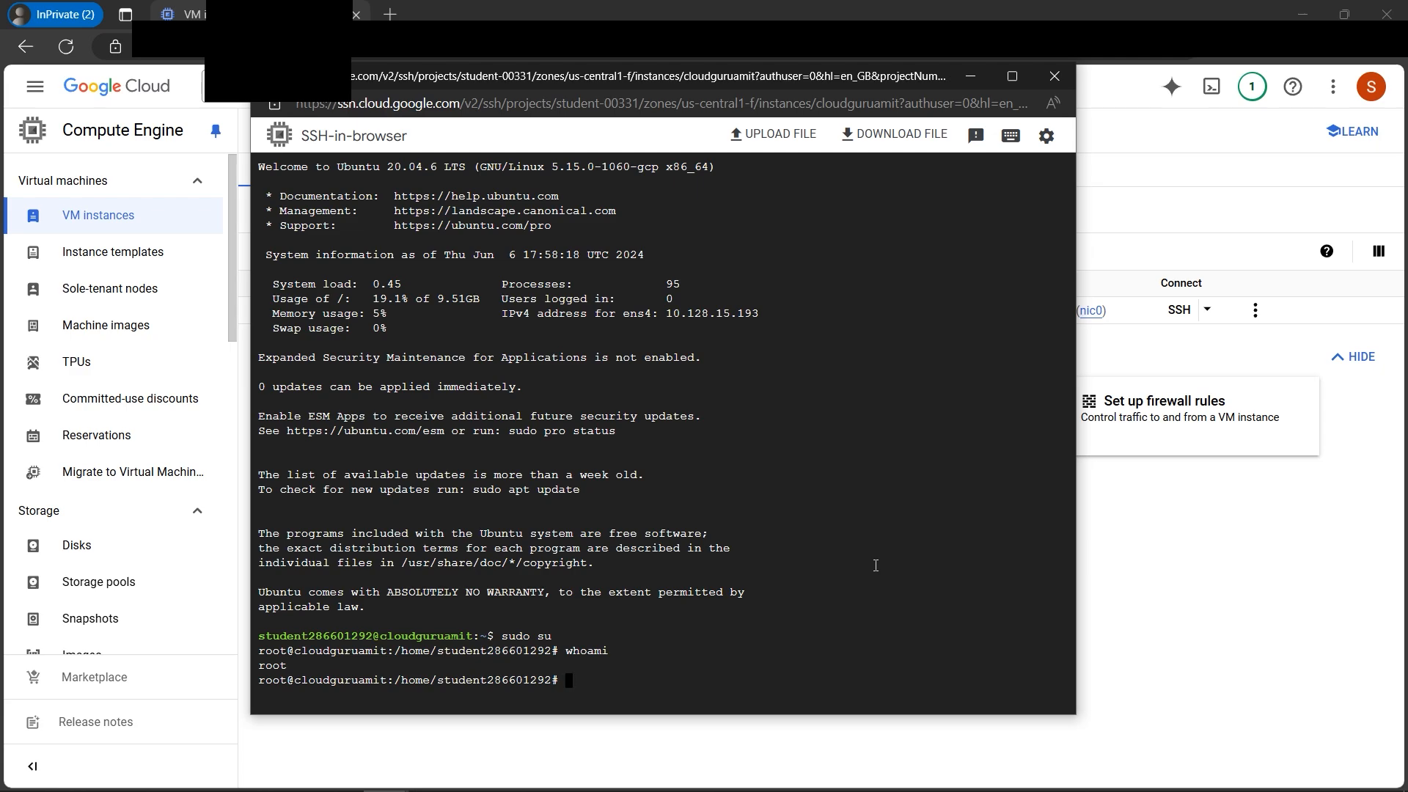
# Check the disk space of the current filesystem with "df -h ." in the SSH session.
pyautogui.write('df -h .')
pyautogui.press('Return')
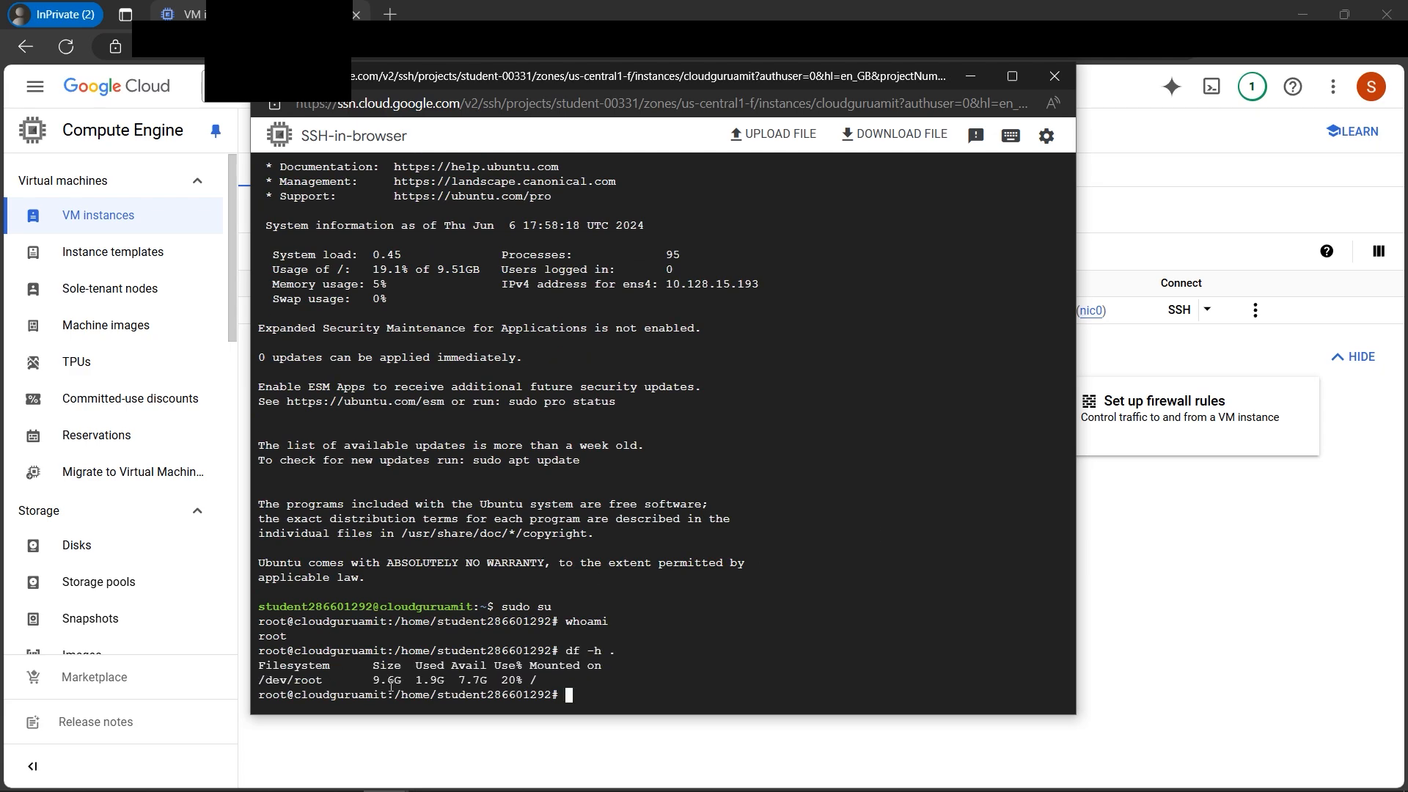
pyautogui.moveTo(373, 680); pyautogui.dragTo(450, 679)
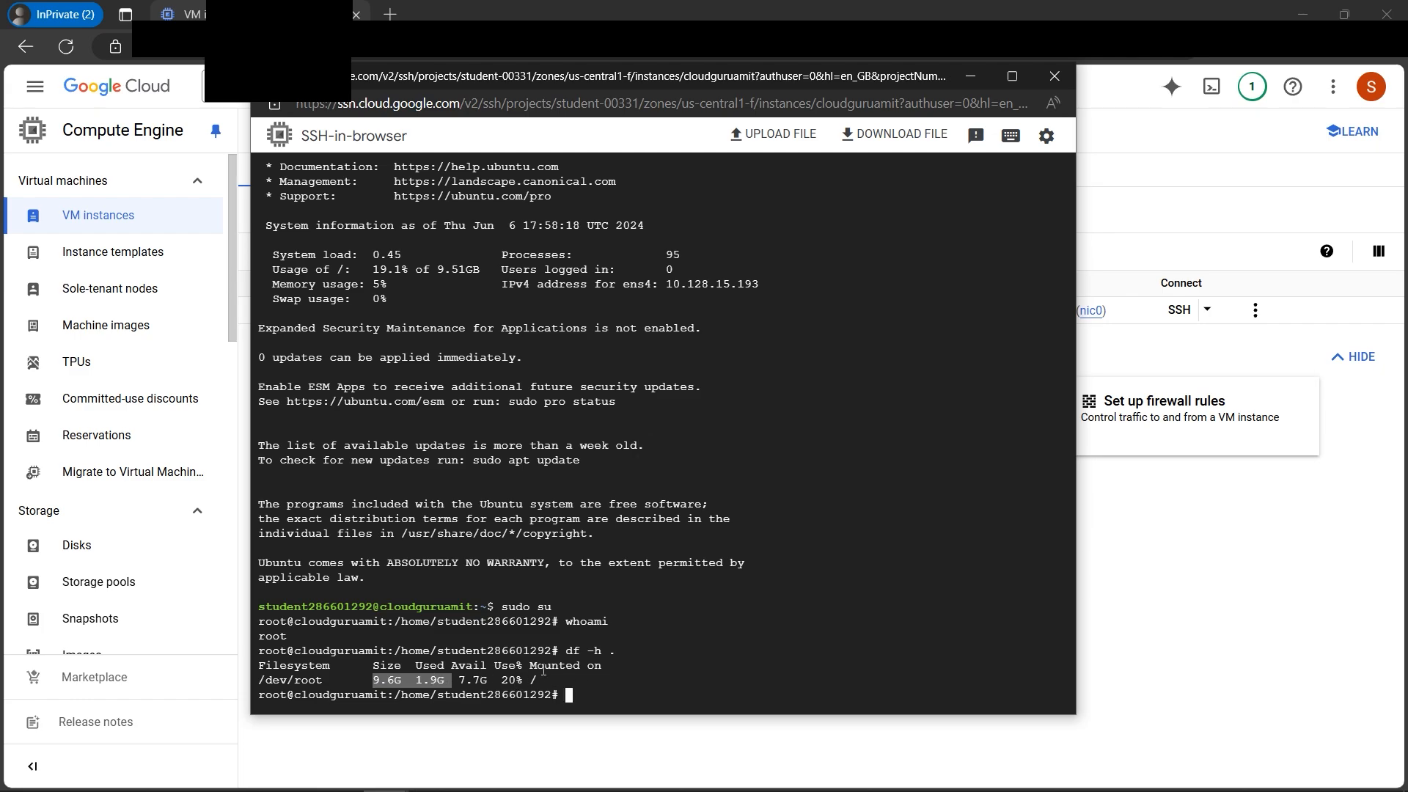
pyautogui.click(623, 669)
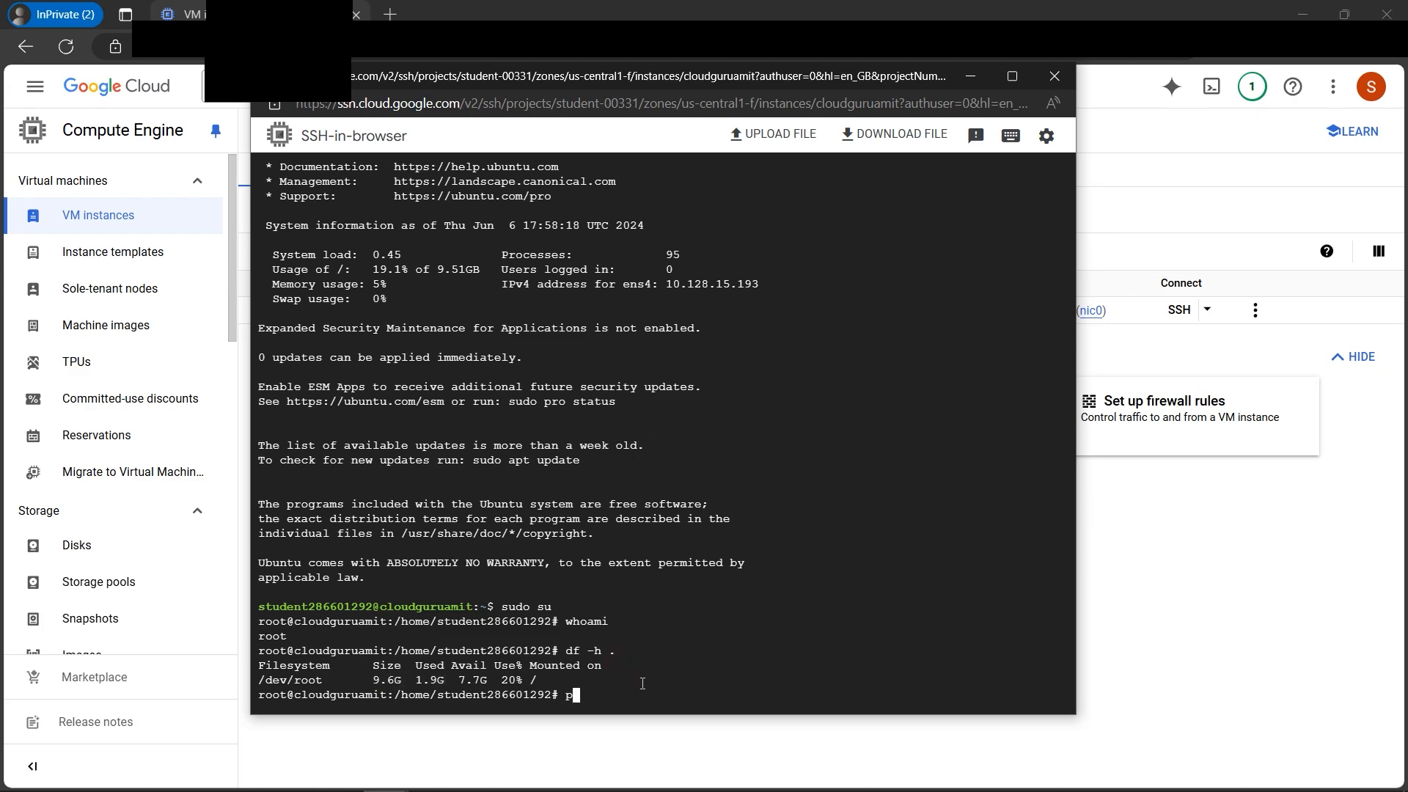
# Set a new root password with "passwd", entering and retyping the new password, and close the SSH-in-browser window.
pyautogui.write('passwd')
pyautogui.press('Return')
pyautogui.press('Return')
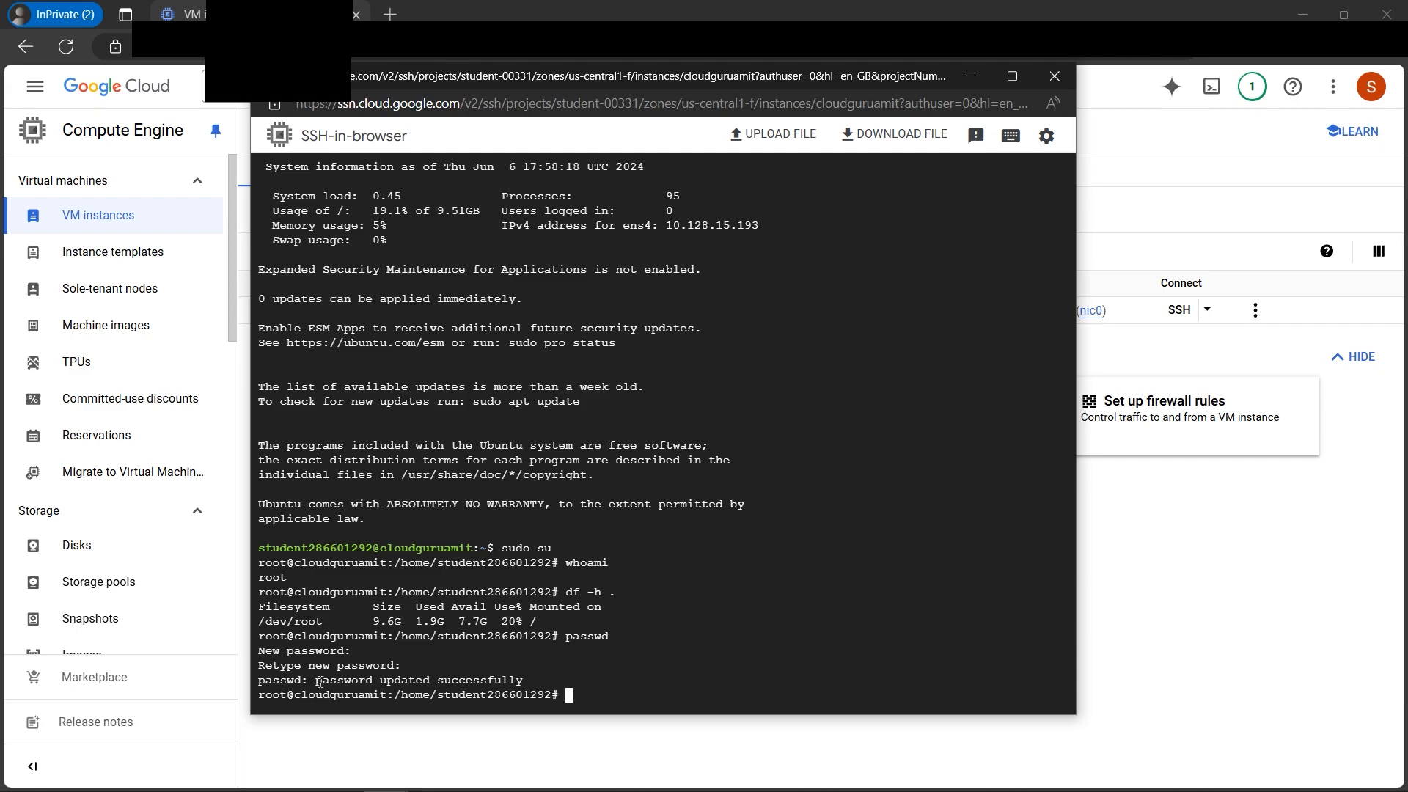
pyautogui.moveTo(315, 682); pyautogui.dragTo(559, 682)
pyautogui.click(1055, 77)
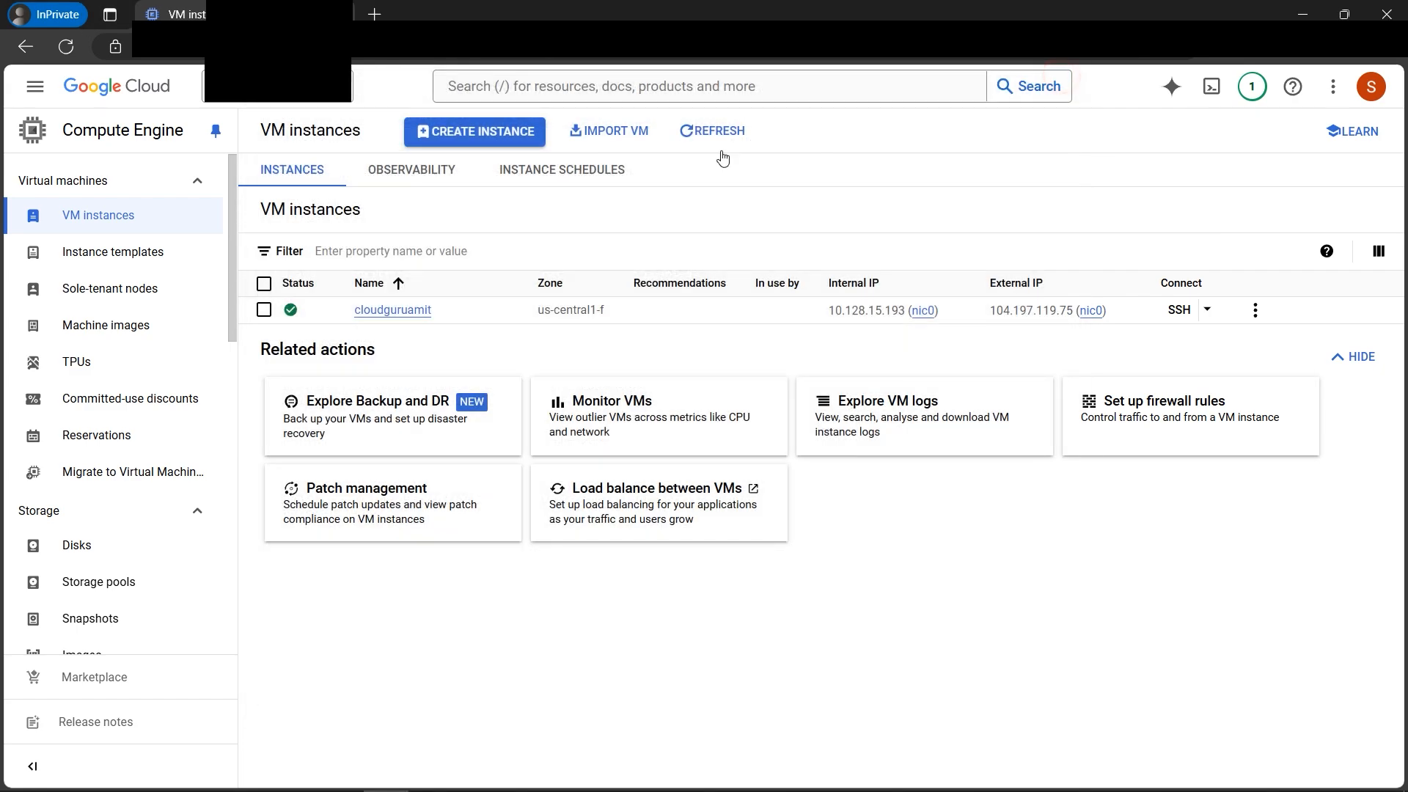
# Consult the SSH and RDP items in the Compute Engine Hands-on Agenda image, and return to the VM instances page in the browser.
pyautogui.click(569, 775)
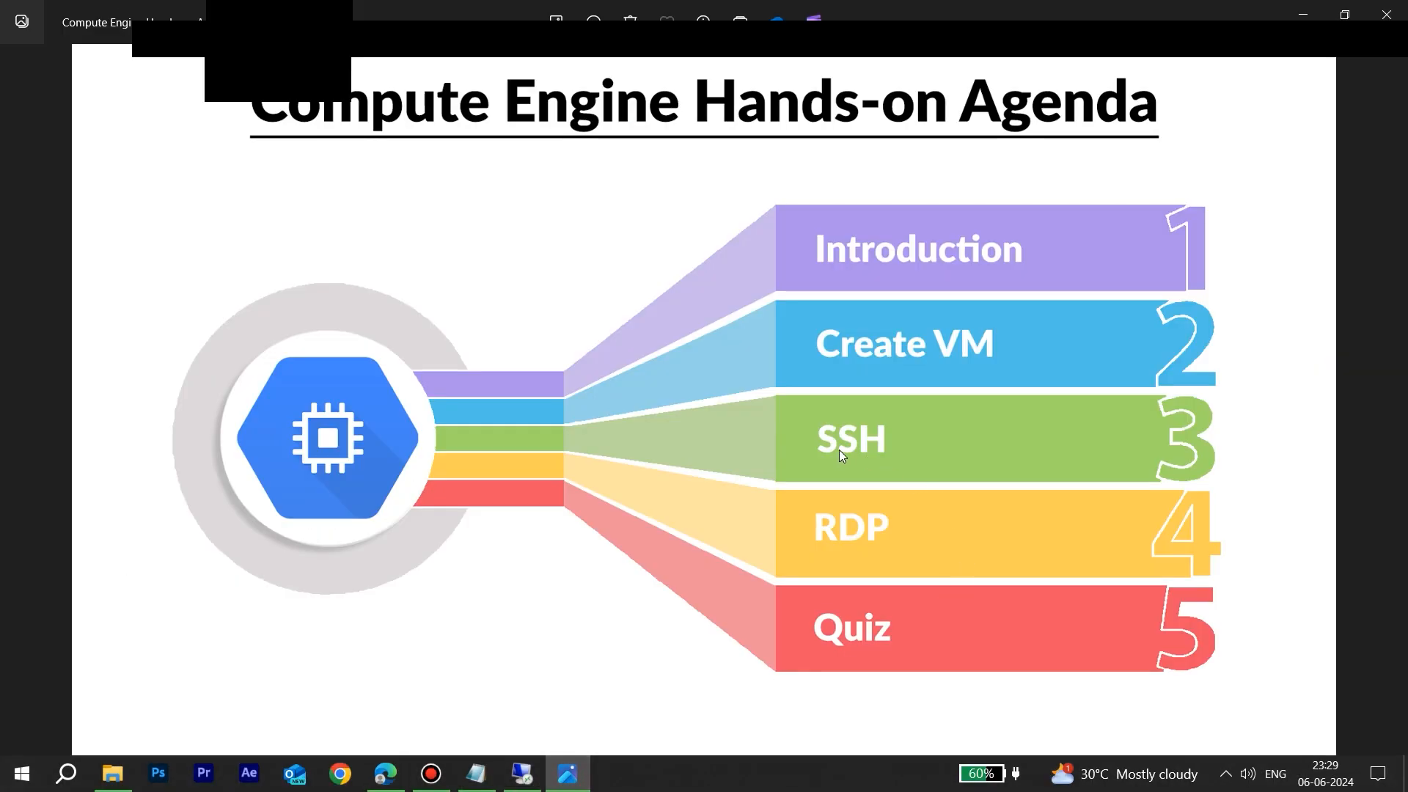
pyautogui.click(577, 781)
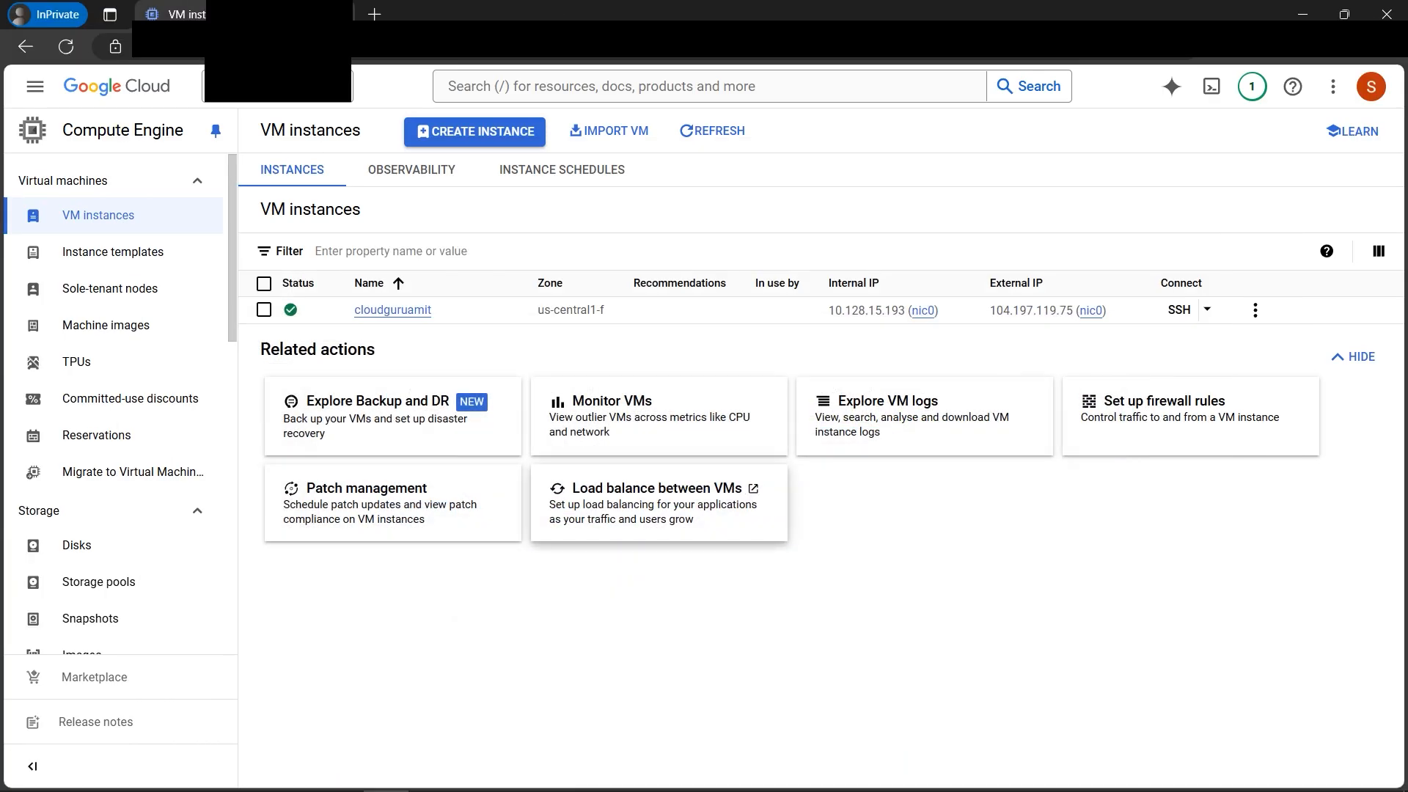
pyautogui.click(567, 776)
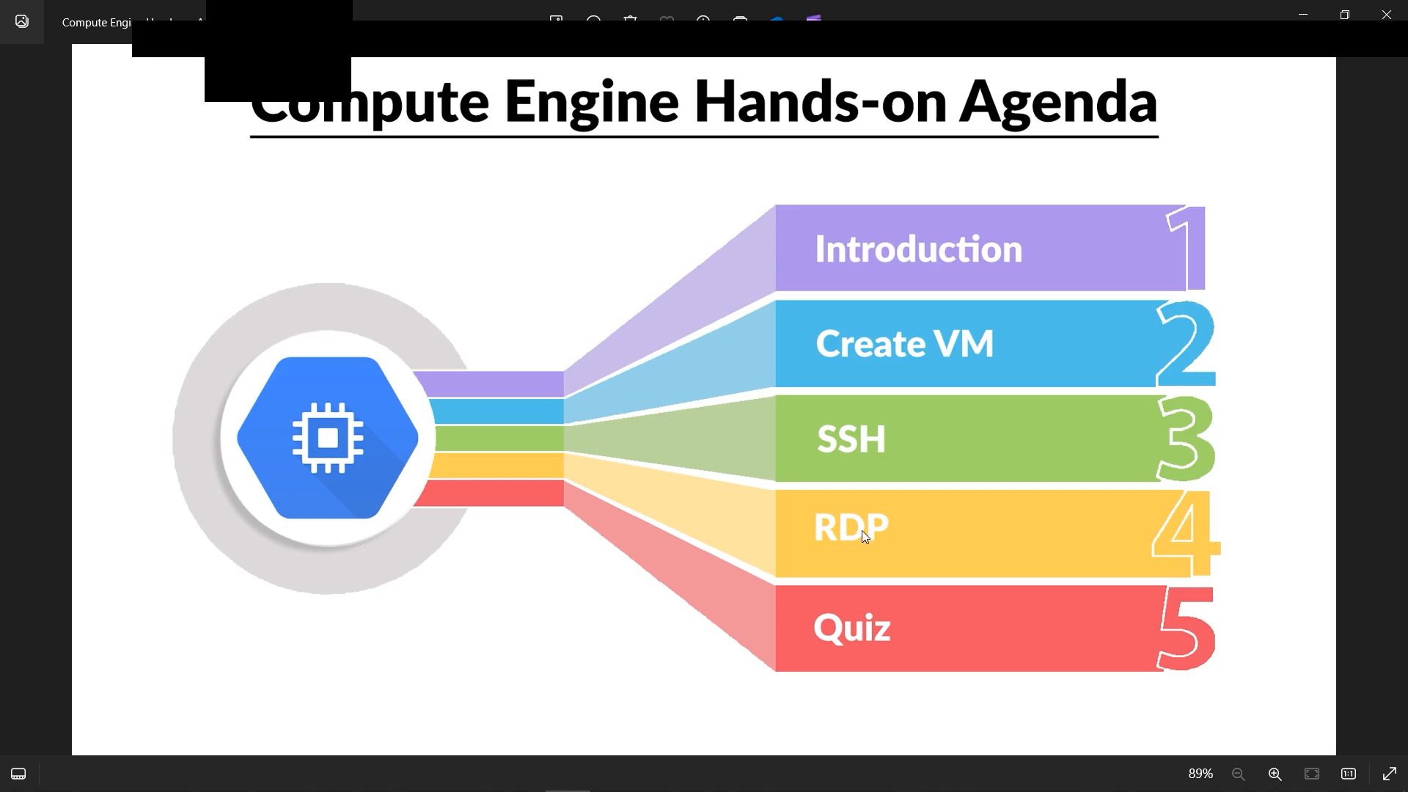
pyautogui.click(571, 779)
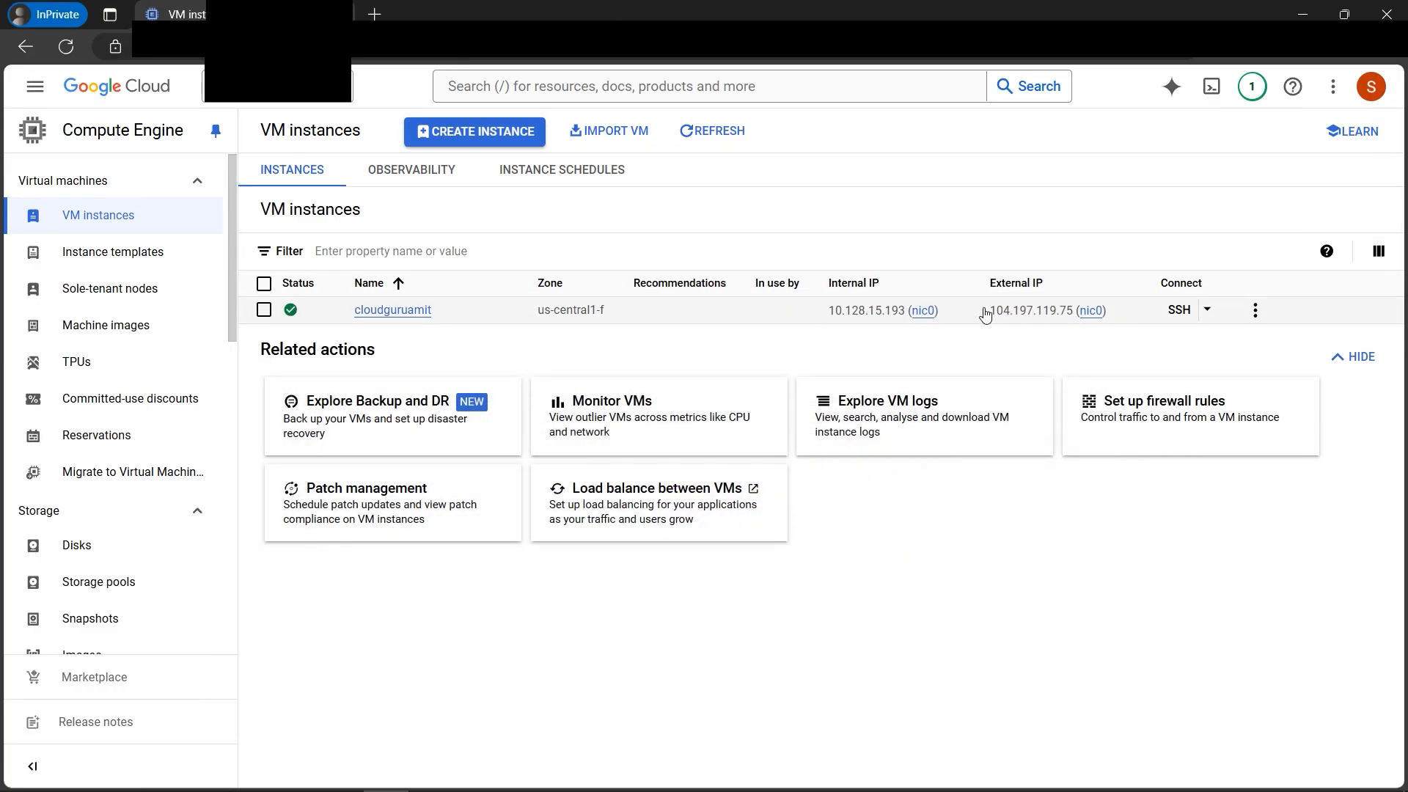
# Locate the internal and external IP addresses of the cloudguruamit instance and copy its external IP.
pyautogui.moveTo(987, 309); pyautogui.dragTo(1075, 313)
pyautogui.click(1019, 506)
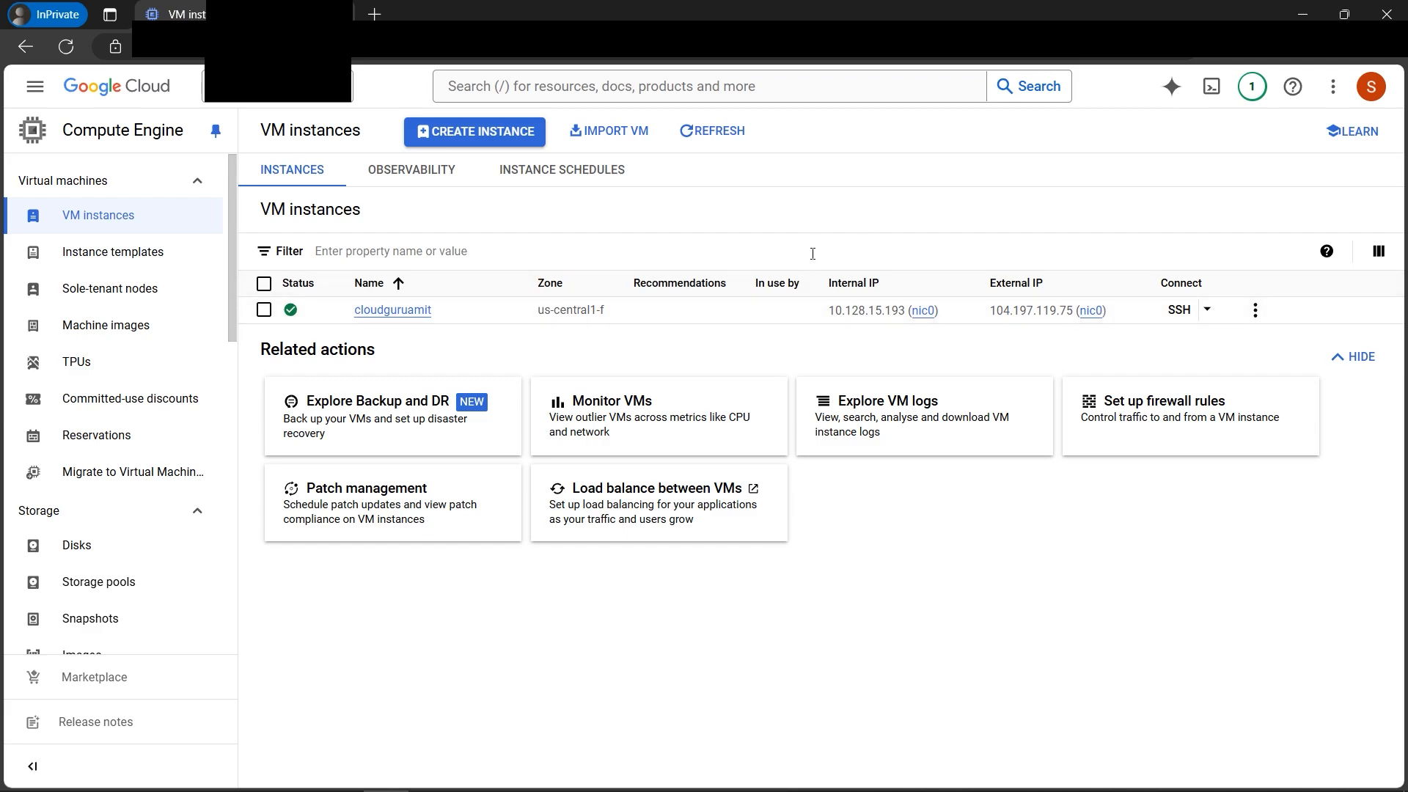
pyautogui.moveTo(824, 290); pyautogui.dragTo(856, 296)
pyautogui.moveTo(983, 287); pyautogui.dragTo(1053, 286)
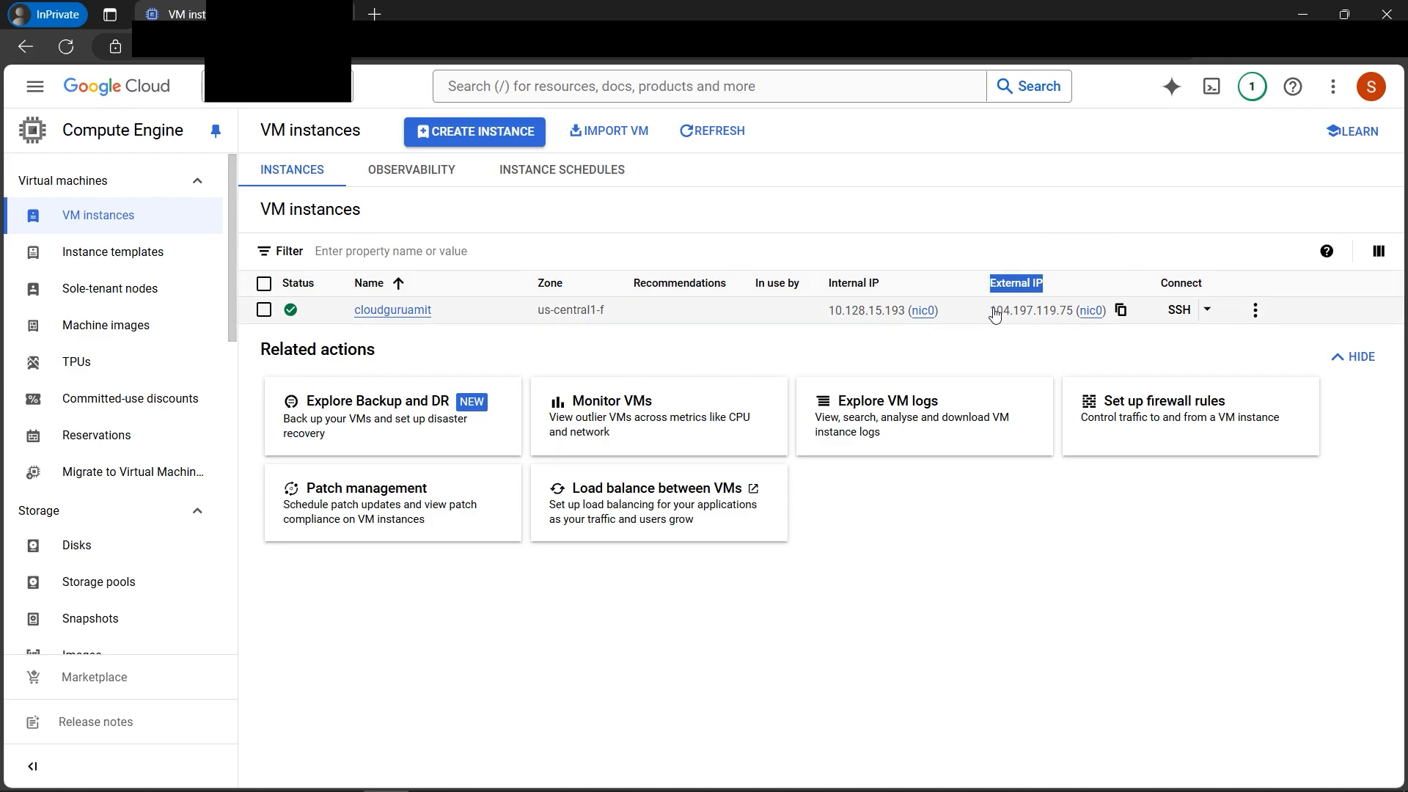
pyautogui.moveTo(991, 311); pyautogui.dragTo(1073, 317)
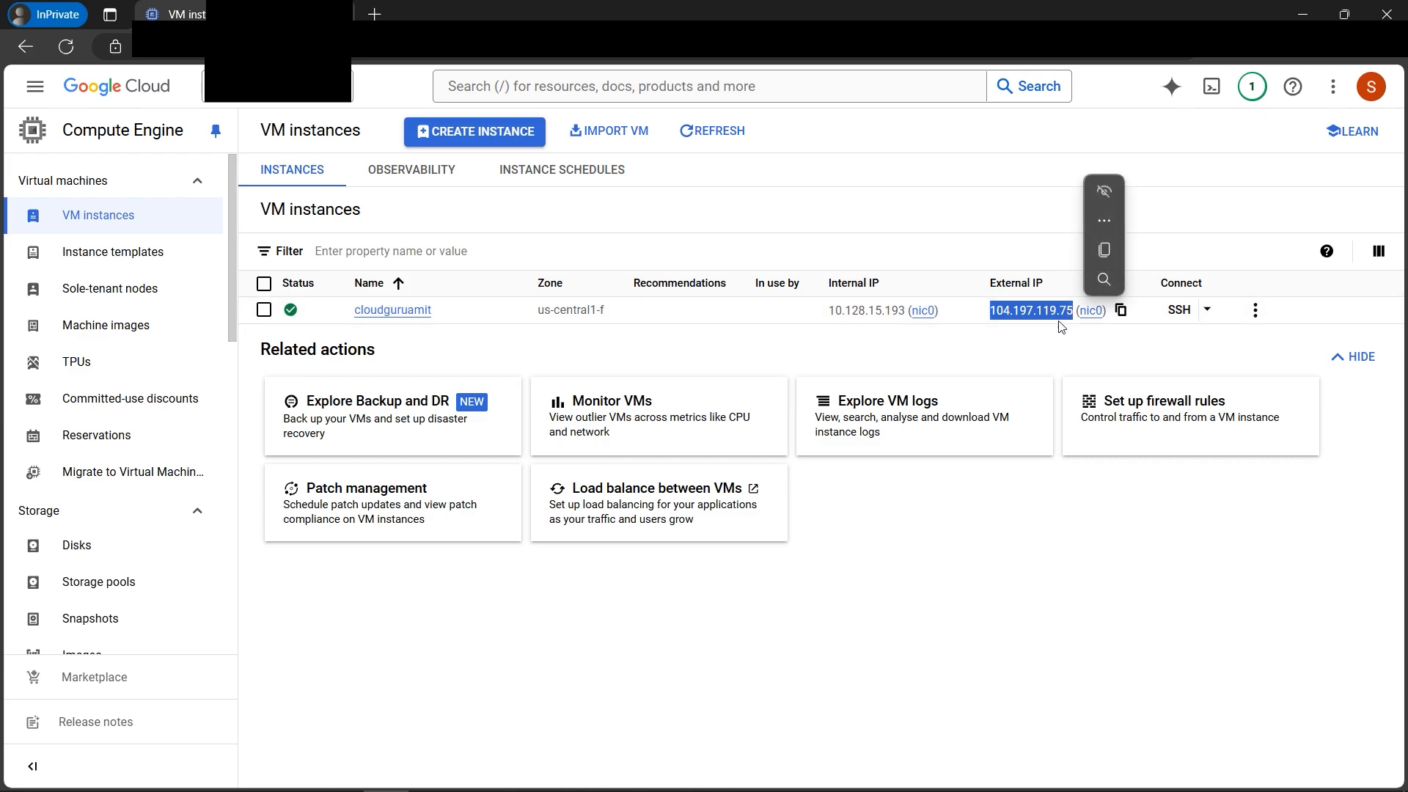
pyautogui.click(1121, 309)
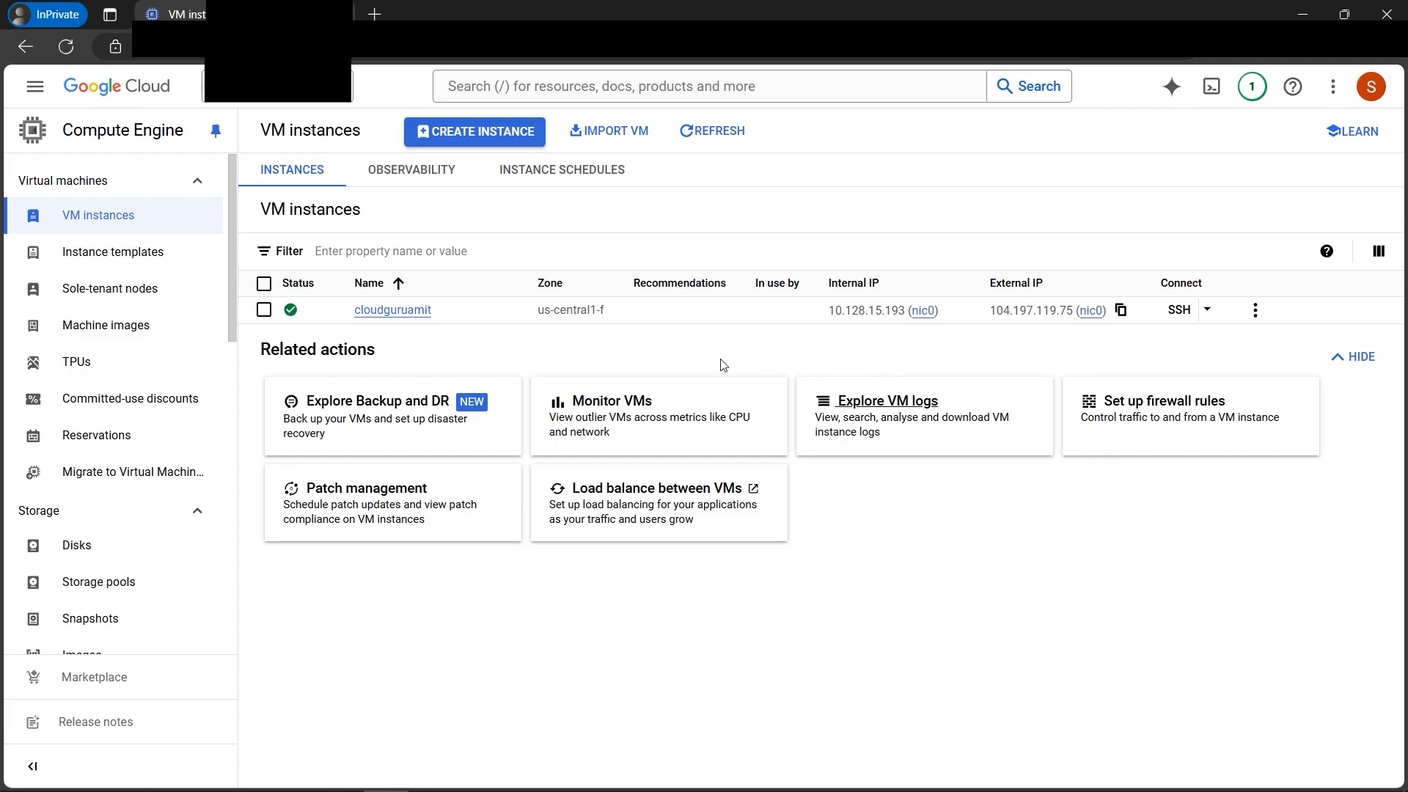
# Switch to Remote Desktop Connection, enter 104.197.119.75 as the computer, and close it without connecting.
pyautogui.click(523, 773)
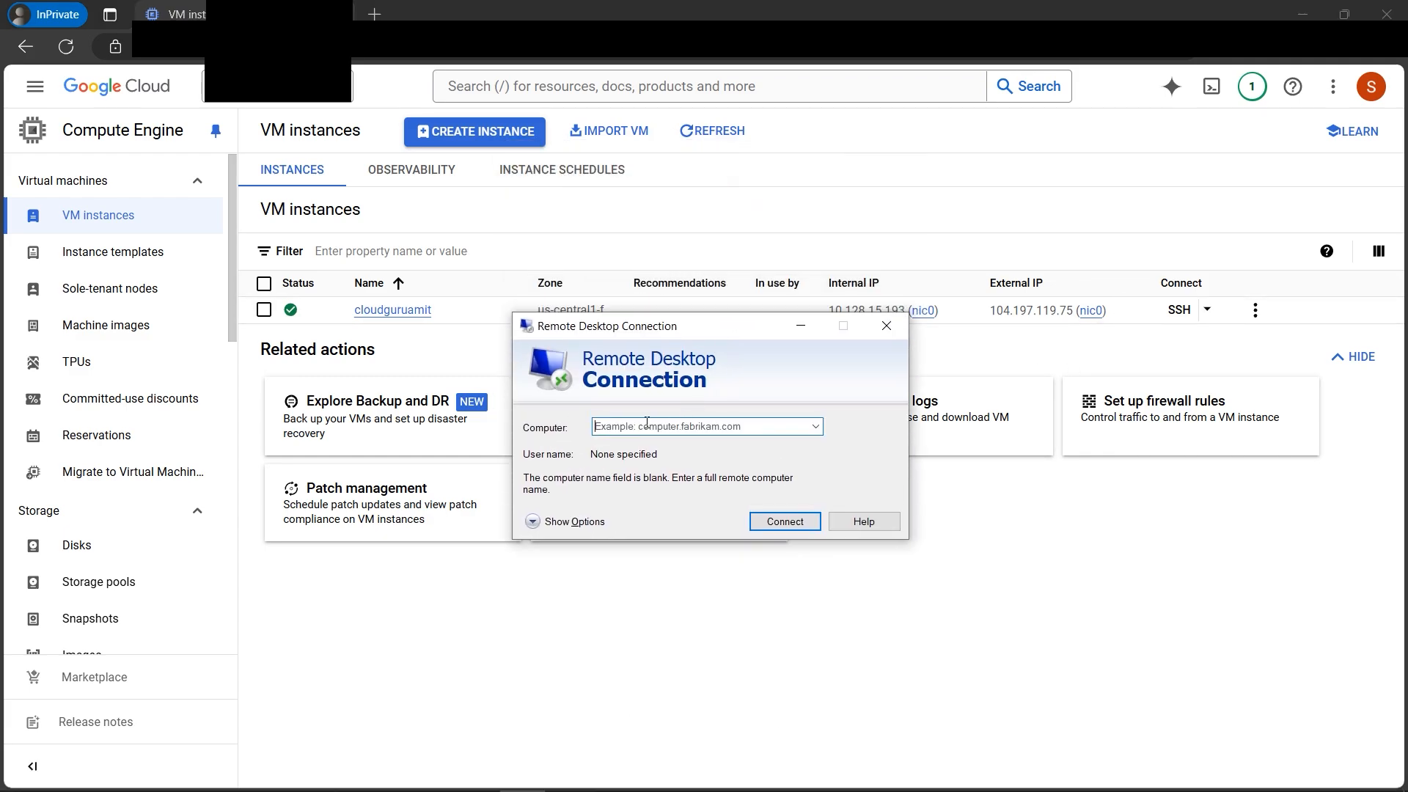
pyautogui.click(646, 423)
pyautogui.hotkey('ctrl', 'v')
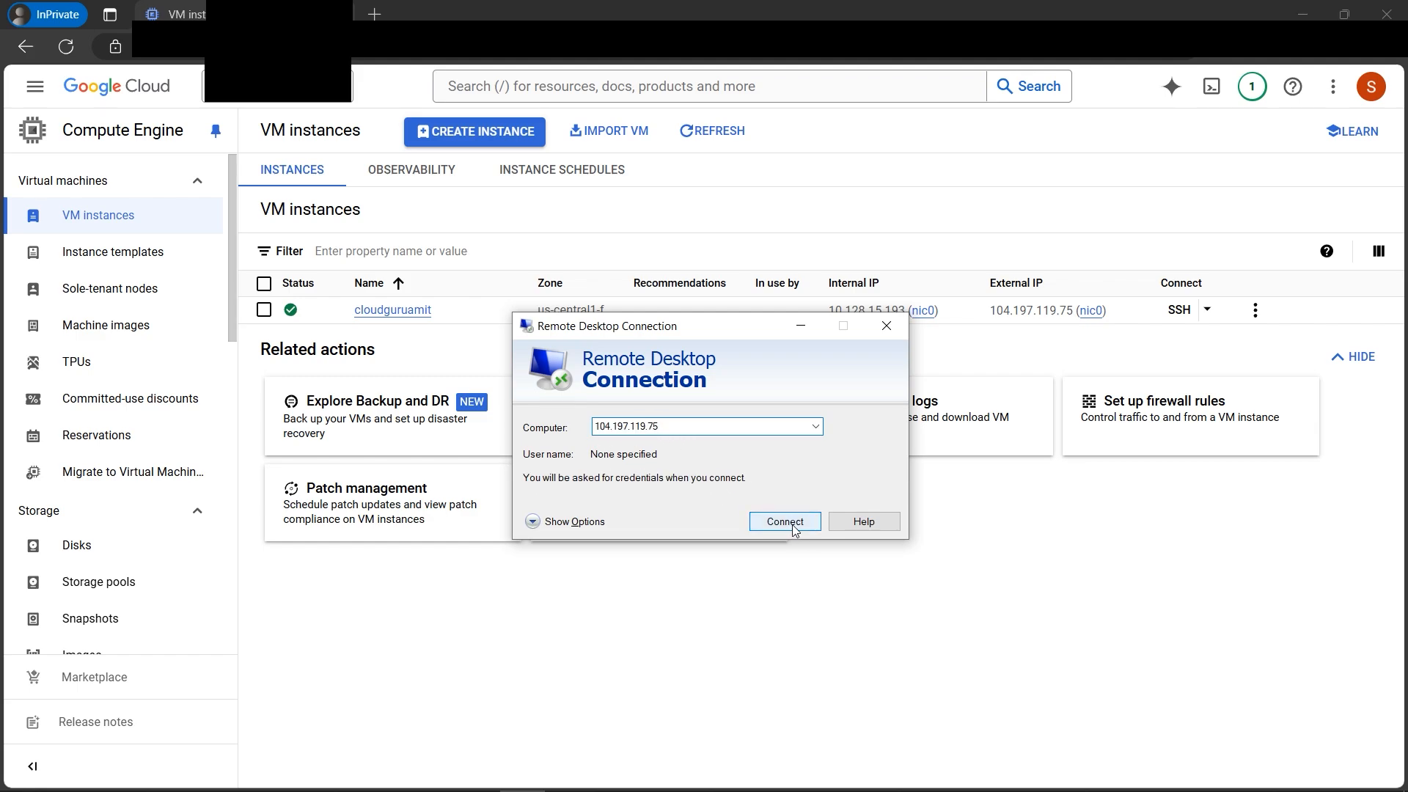
pyautogui.click(891, 331)
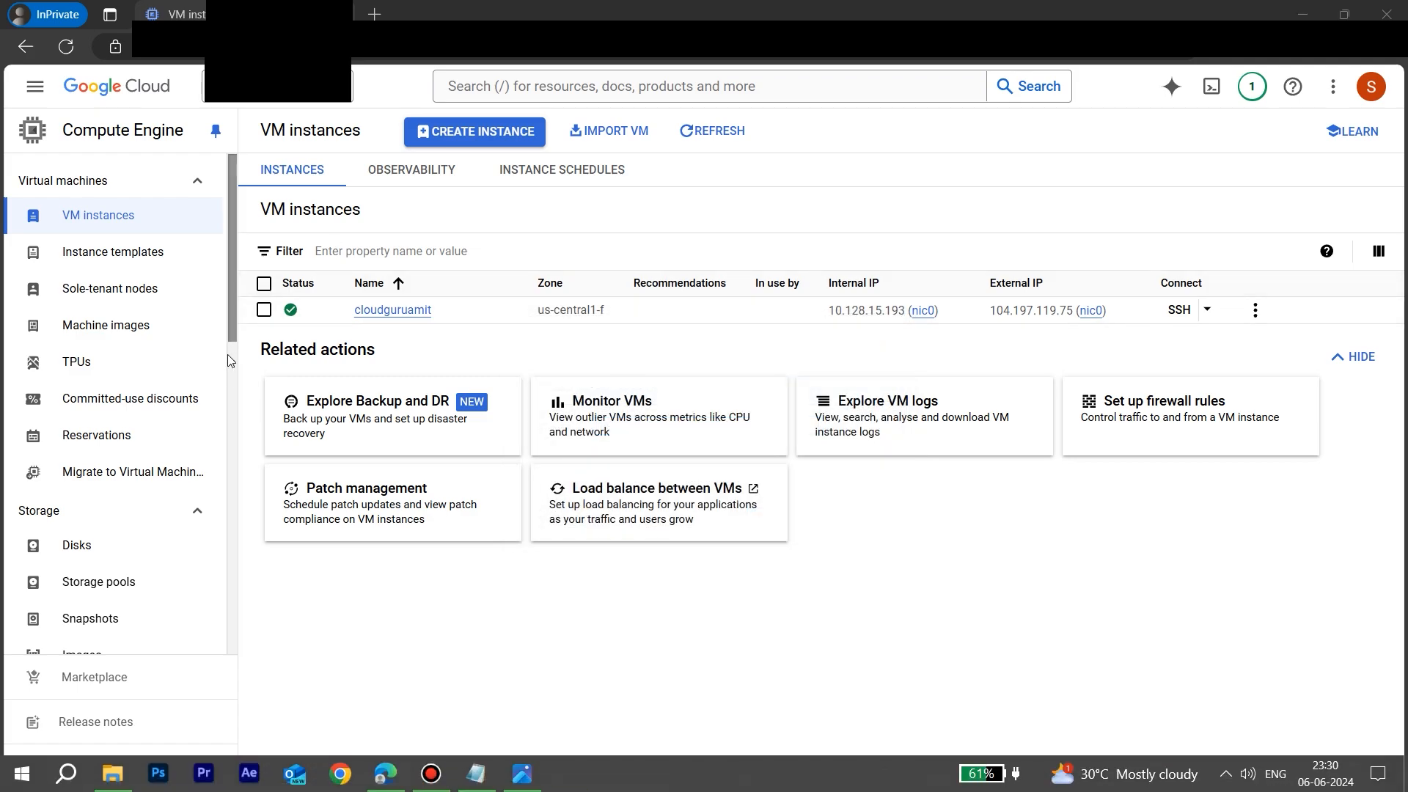
# Open VM monitoring from the related actions and examine the CPU metrics charts for the instance fleet.
pyautogui.click(618, 410)
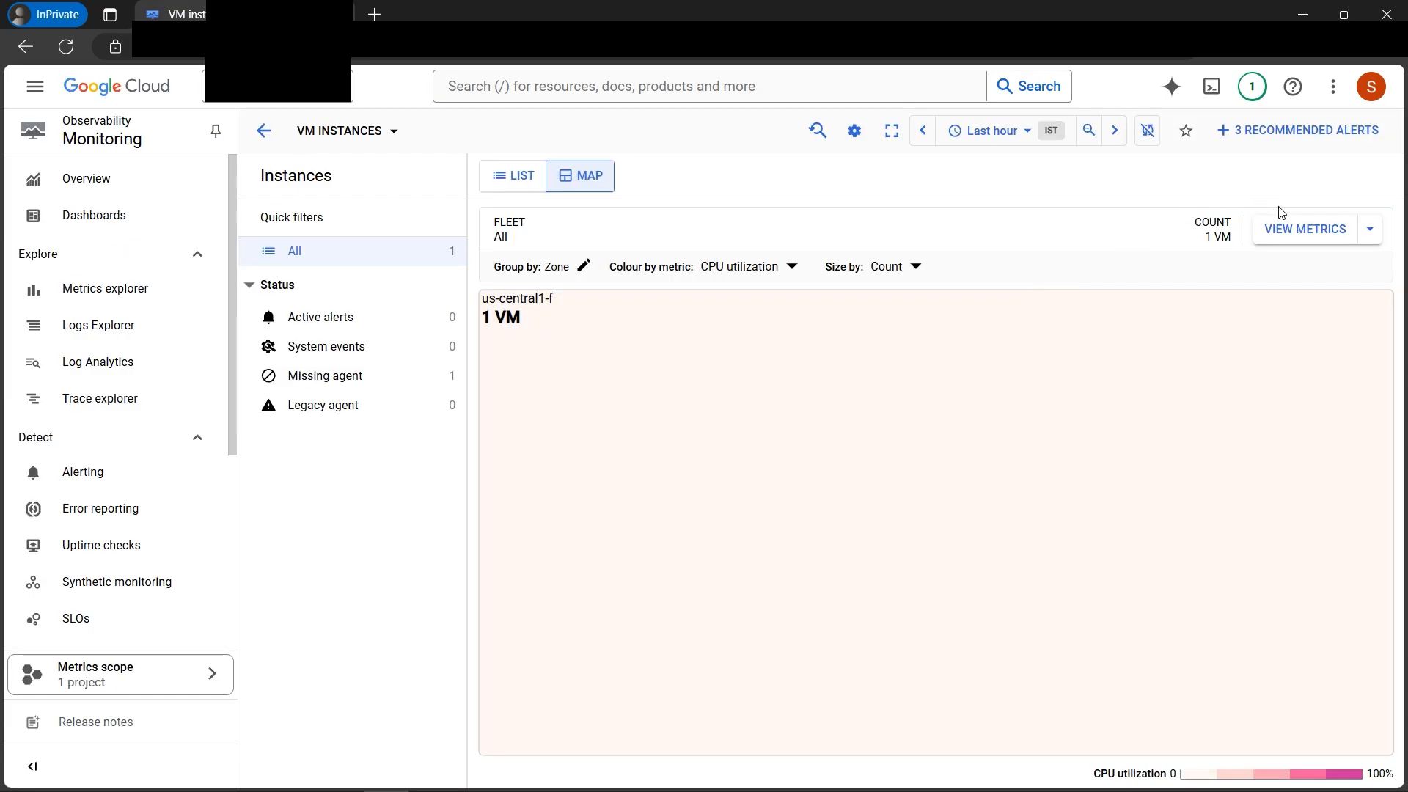
pyautogui.click(1369, 230)
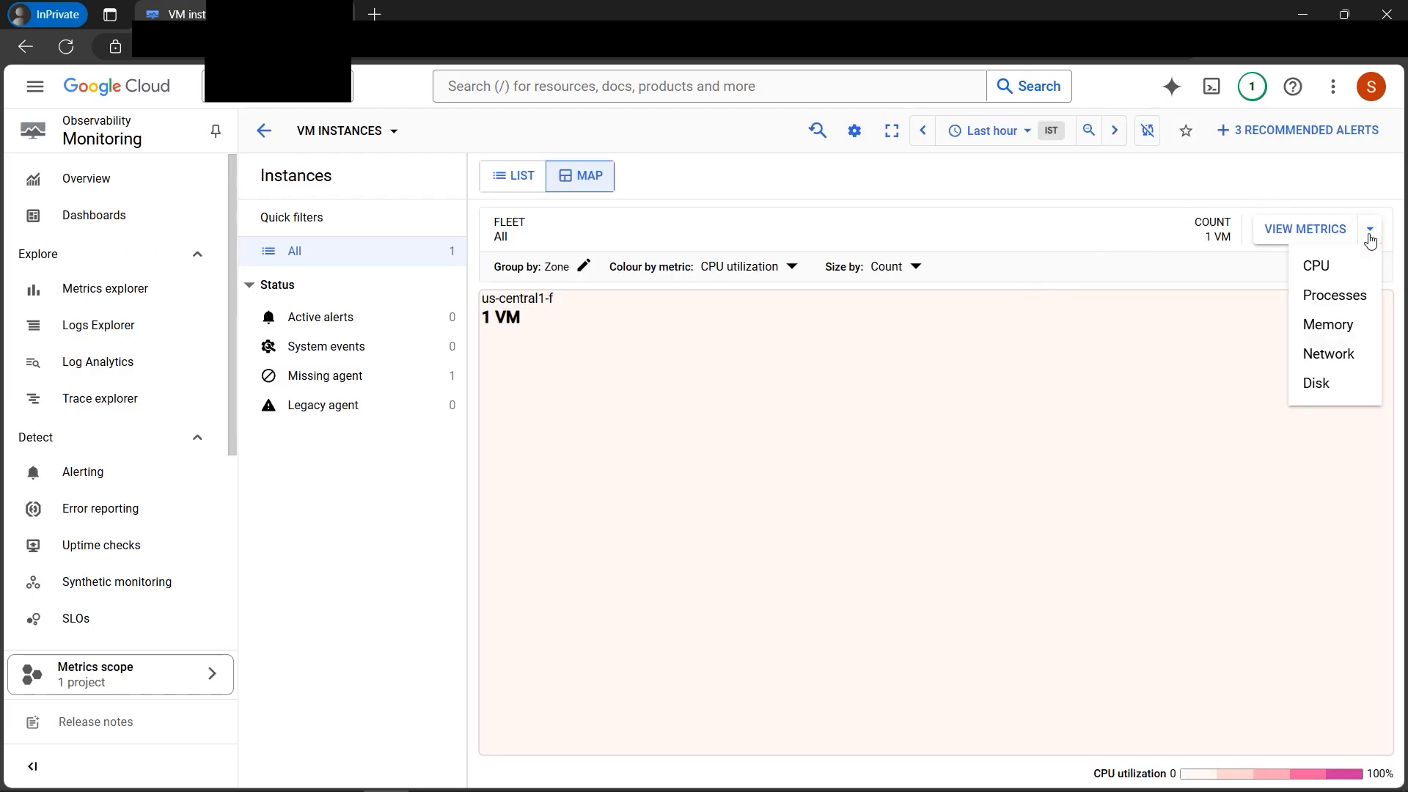
pyautogui.click(1343, 276)
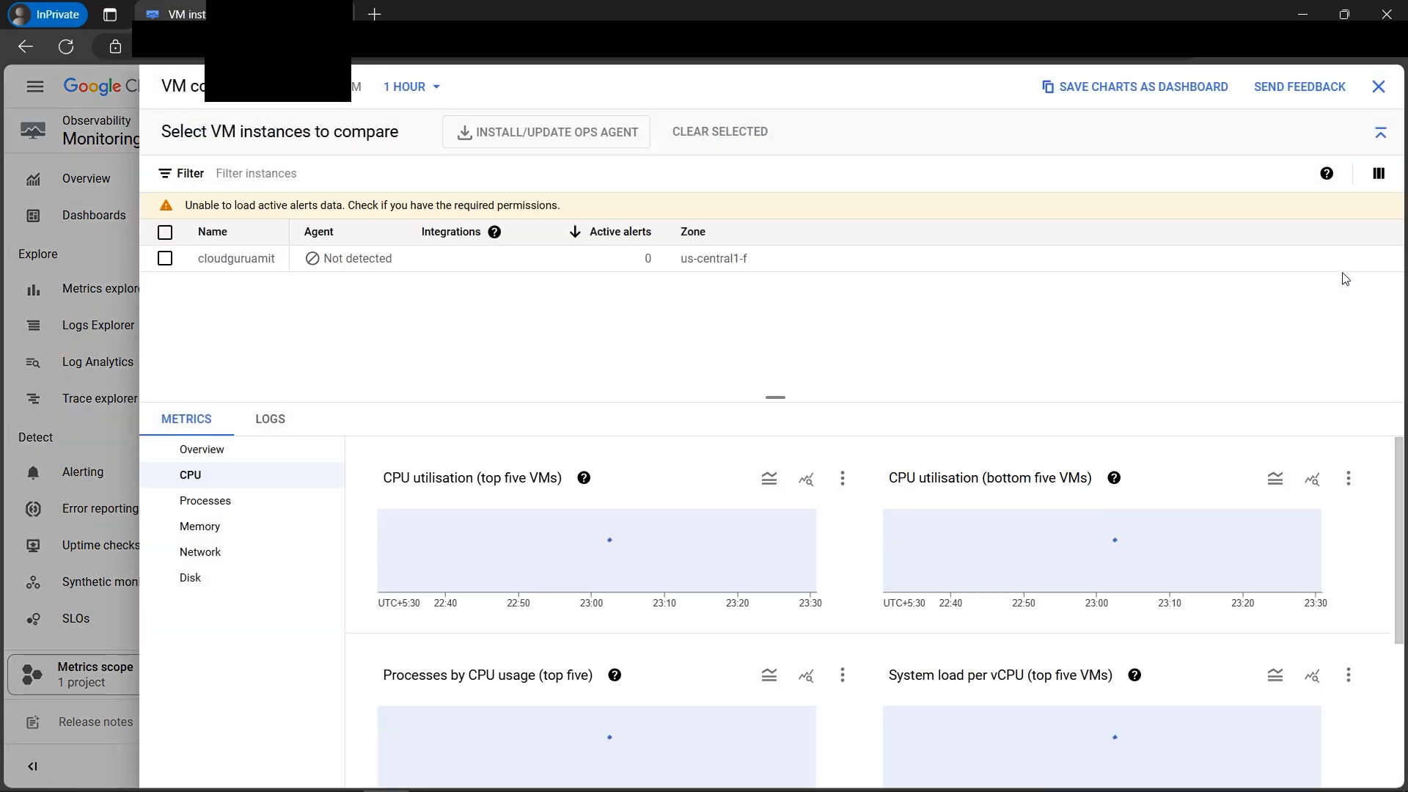
pyautogui.scroll(-2, 1153, 619)
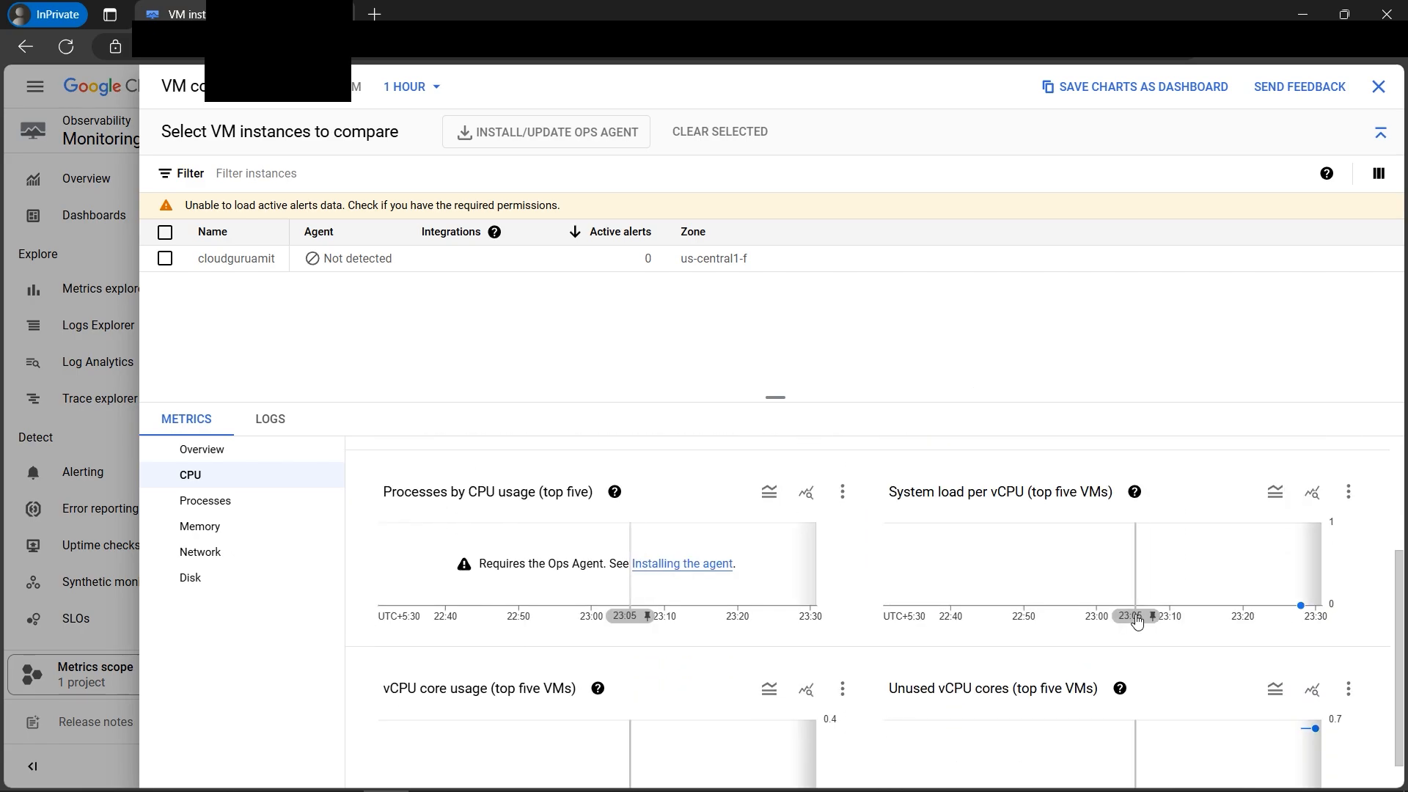
pyautogui.scroll(-1, 970, 574)
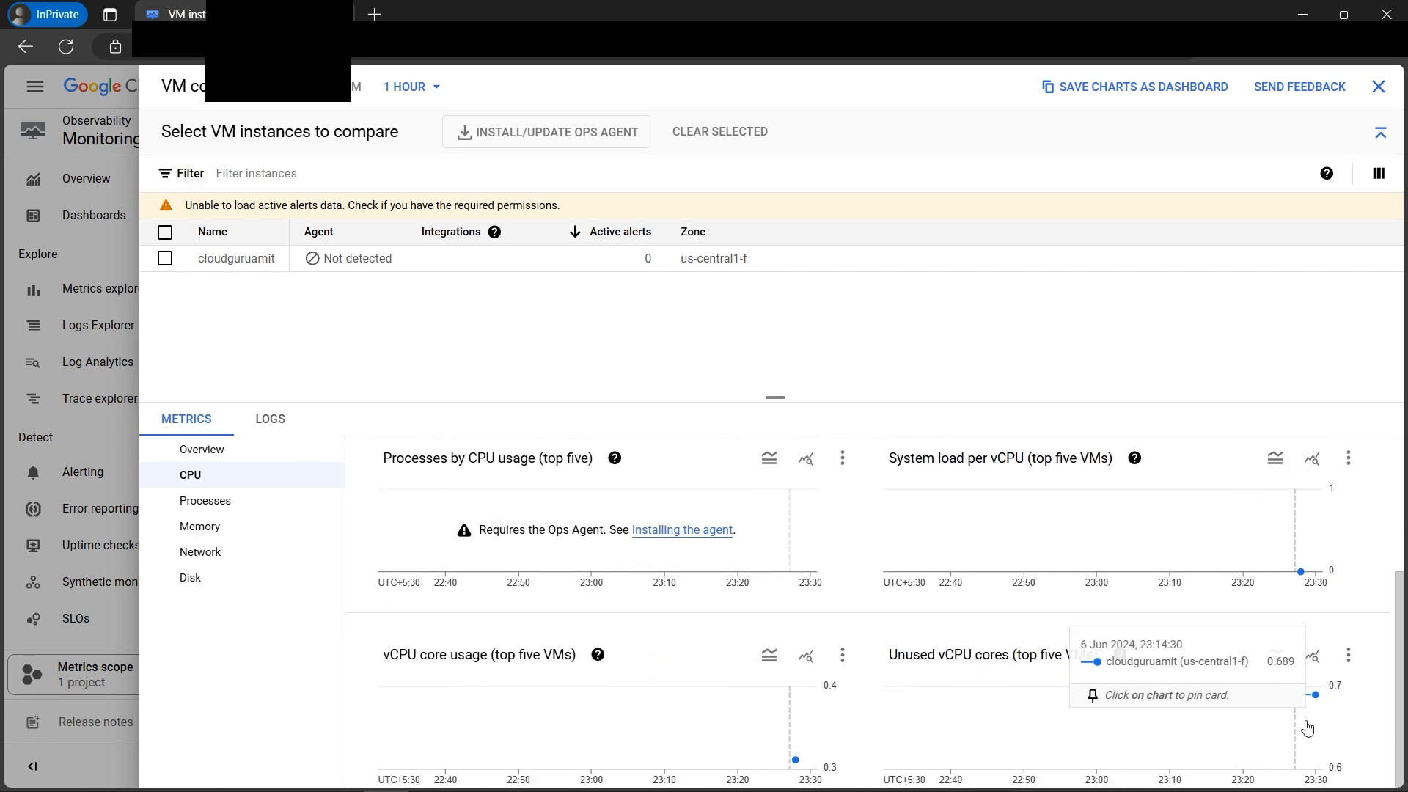
pyautogui.moveTo(798, 764)
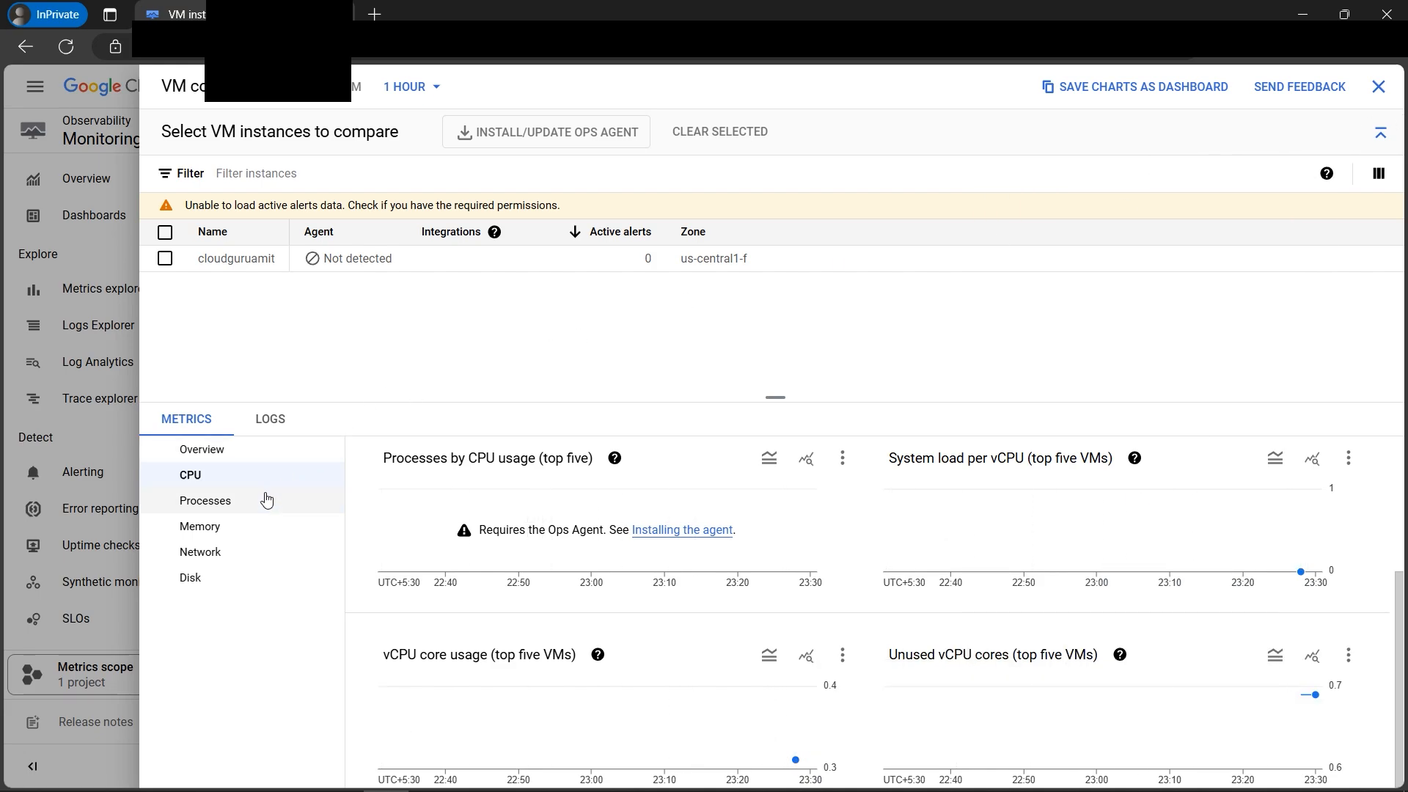
# Open the Processes metrics and examine the Memory metrics charts in the VM comparison view.
pyautogui.click(242, 504)
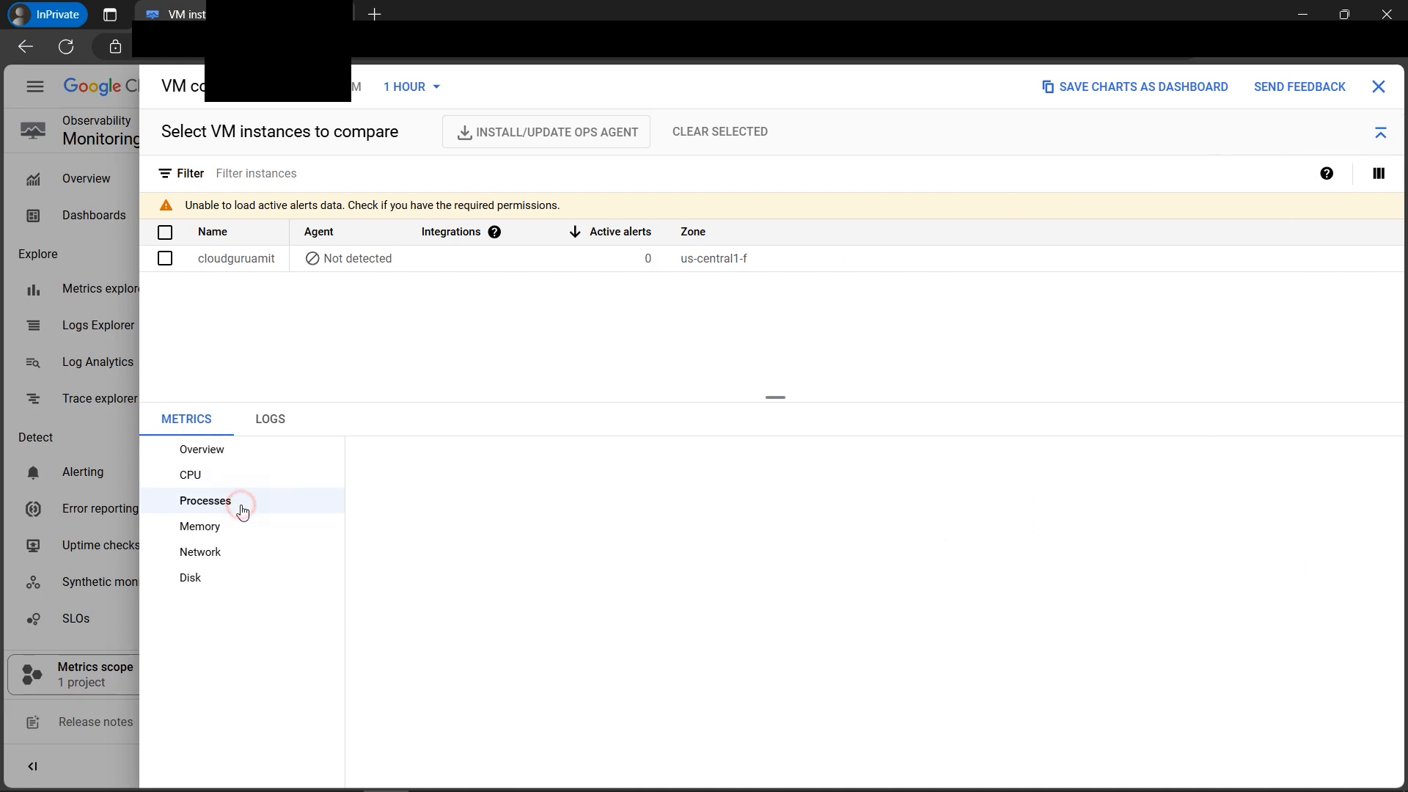
pyautogui.click(206, 539)
pyautogui.scroll(-1, 690, 589)
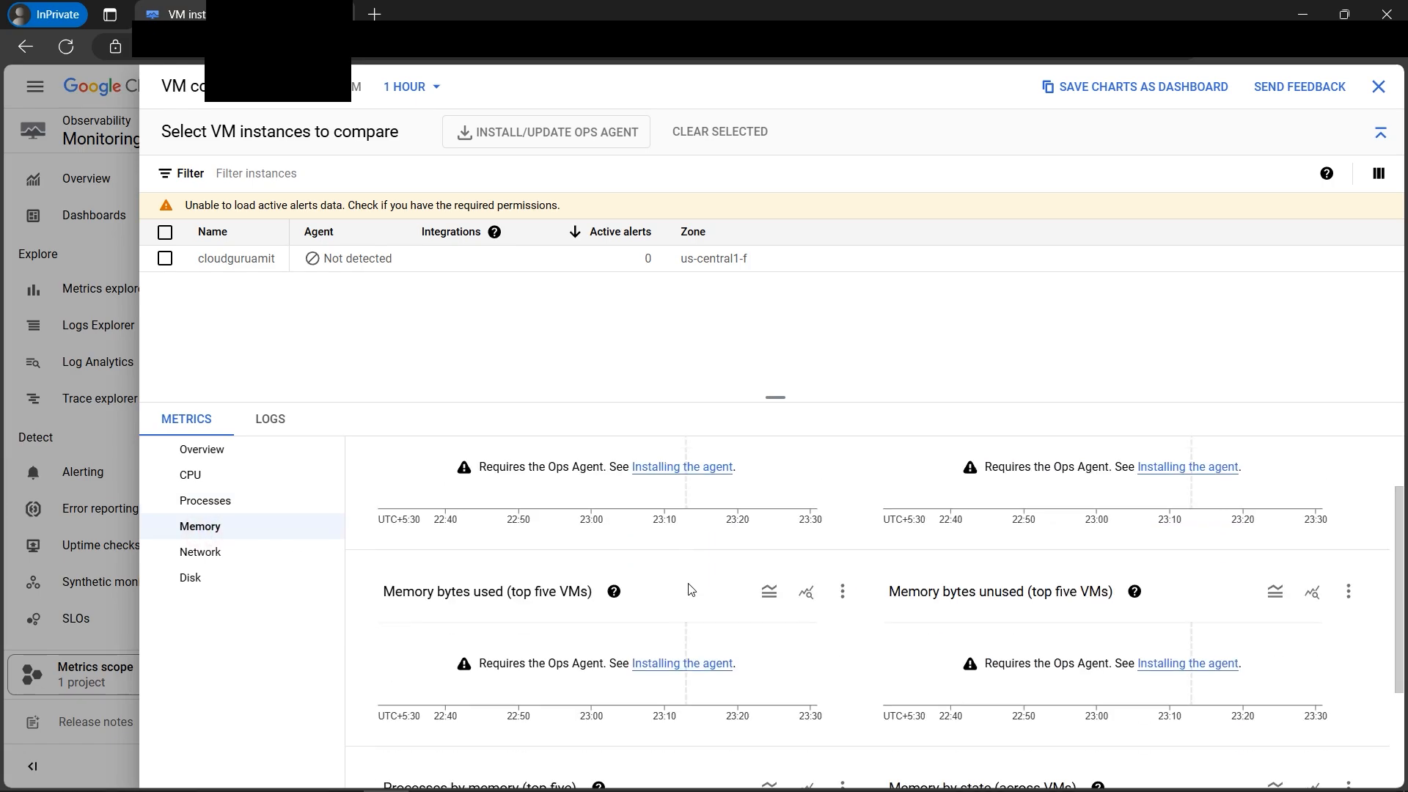
pyautogui.scroll(-2, 689, 589)
pyautogui.scroll(4, 689, 588)
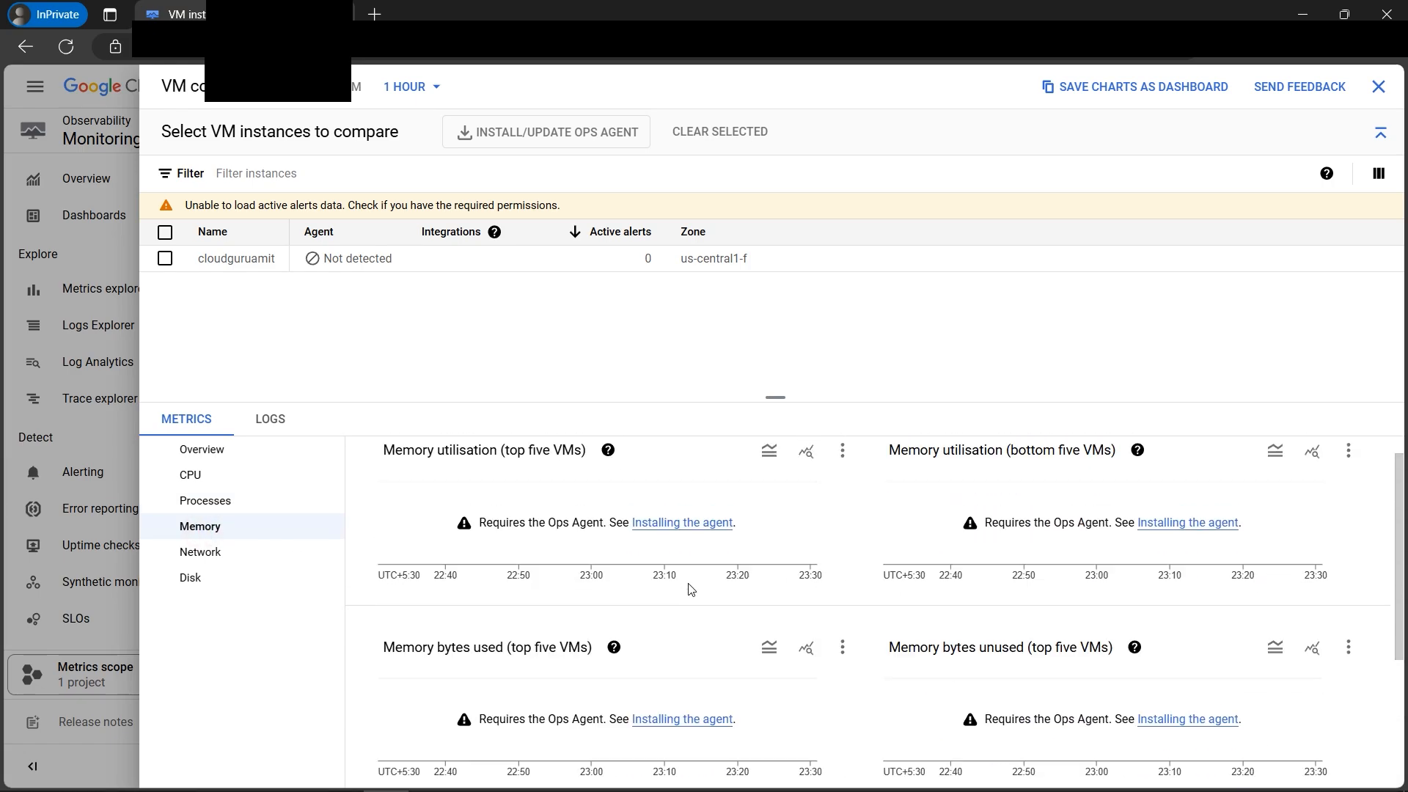
# Examine the Network metrics charts, close the VM comparison view, and return to the Compute Engine VM instances page.
pyautogui.click(204, 555)
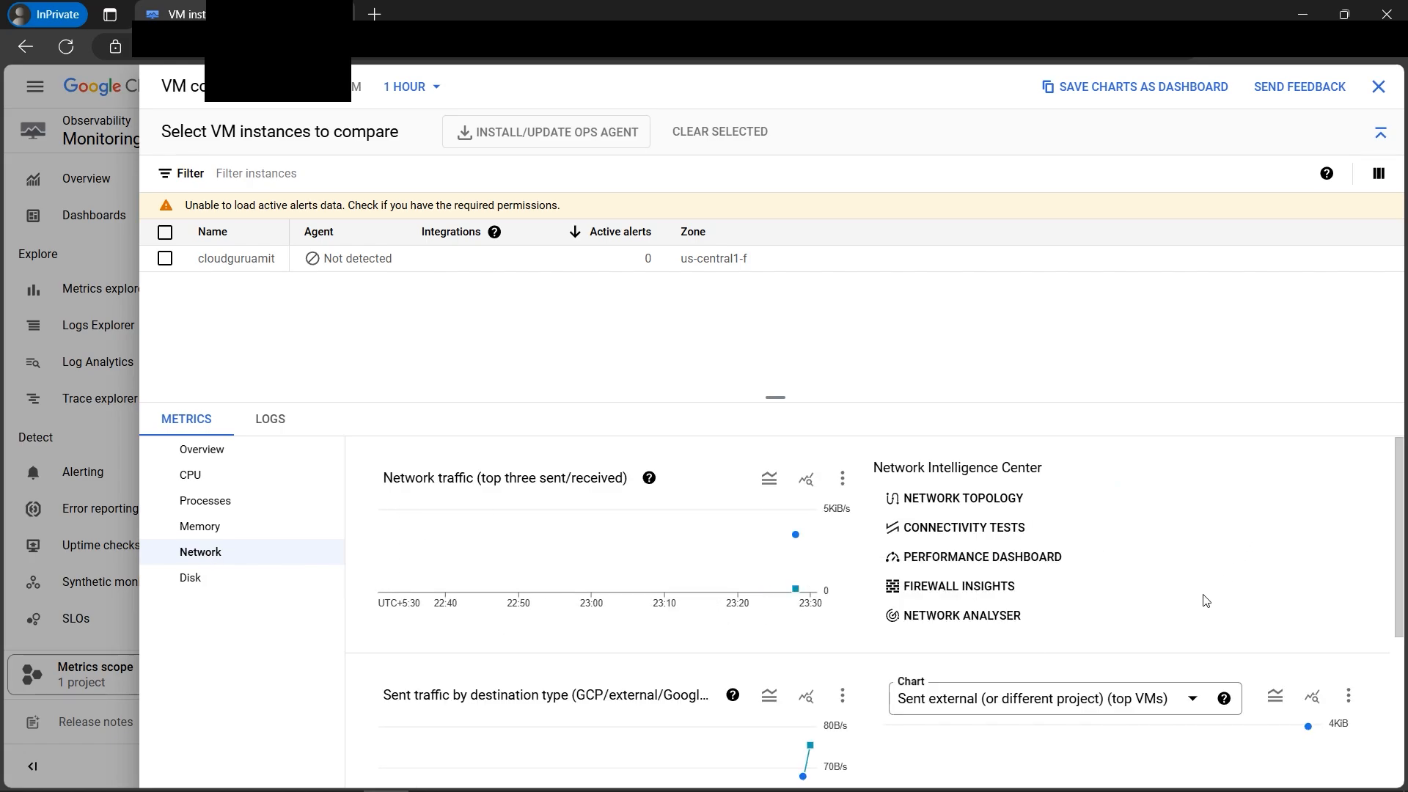
pyautogui.scroll(-3, 1206, 597)
pyautogui.moveTo(810, 487)
pyautogui.scroll(1, 796, 519)
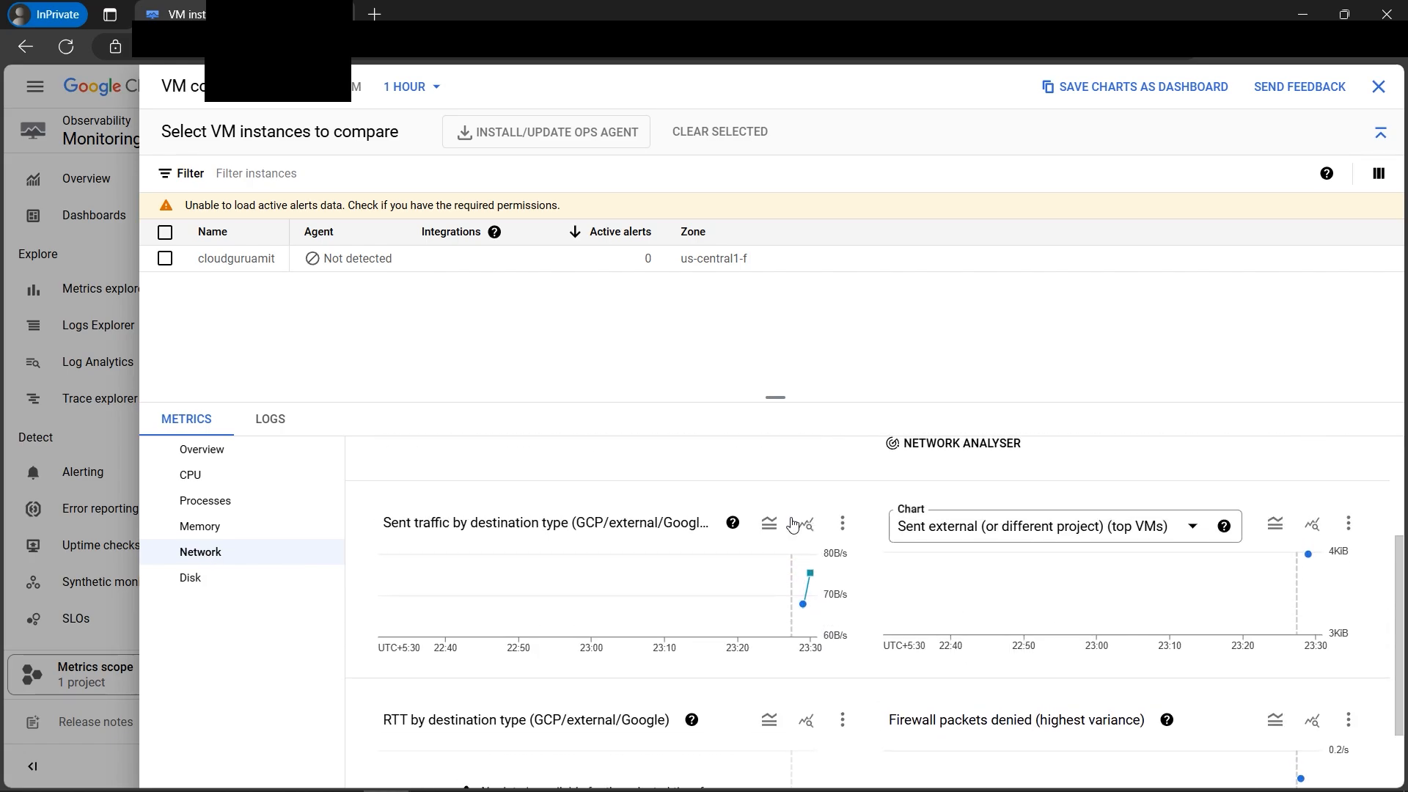
pyautogui.scroll(-1, 1052, 637)
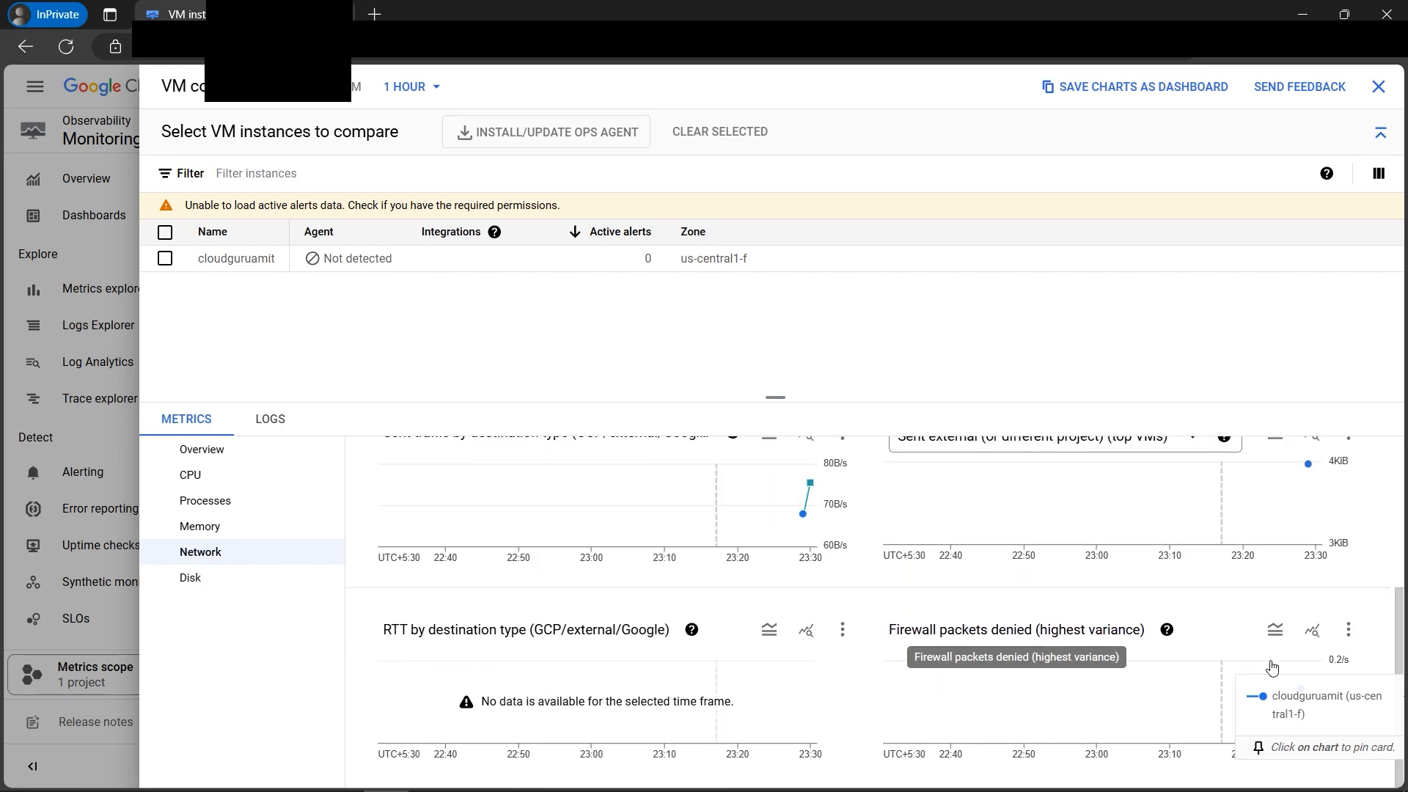
pyautogui.scroll(3, 1291, 733)
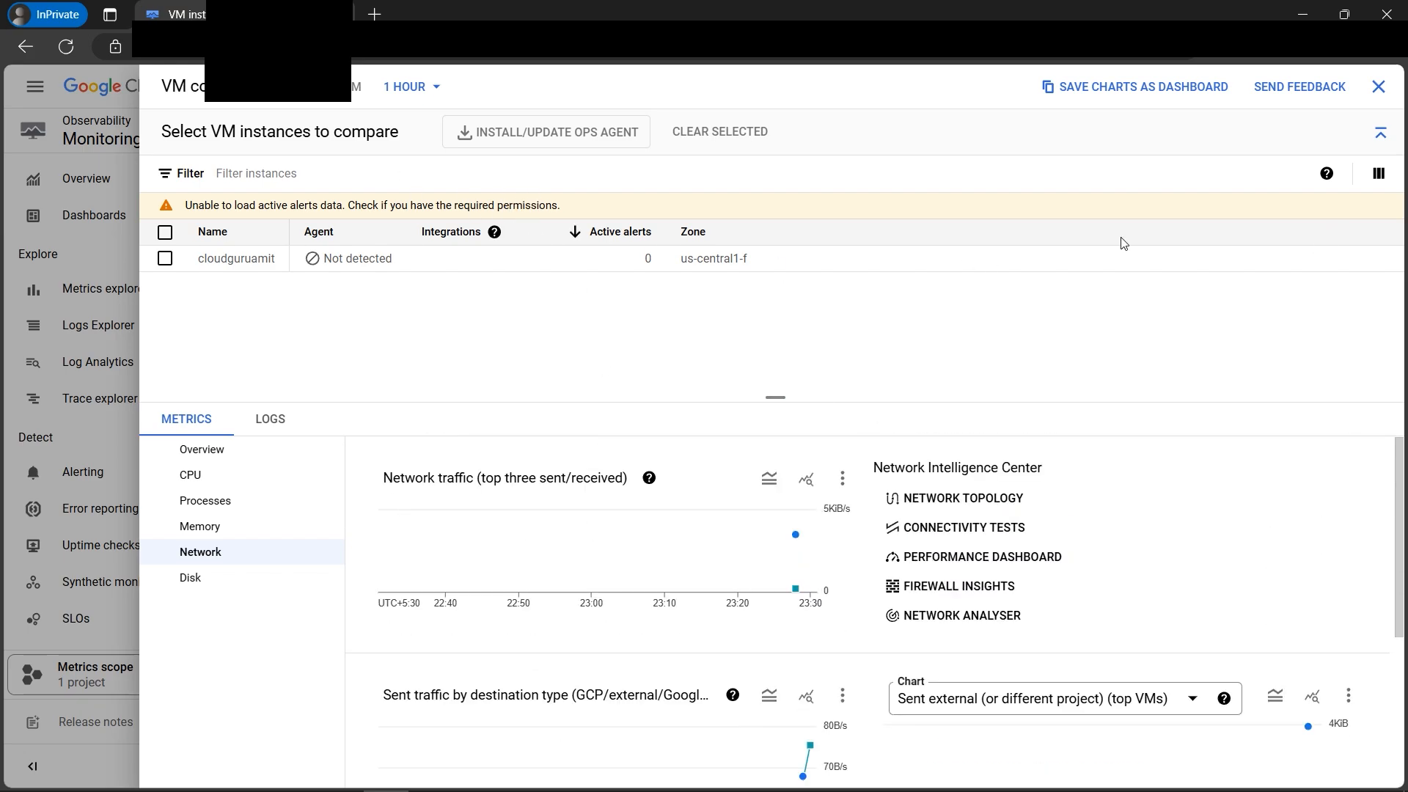
pyautogui.click(1379, 87)
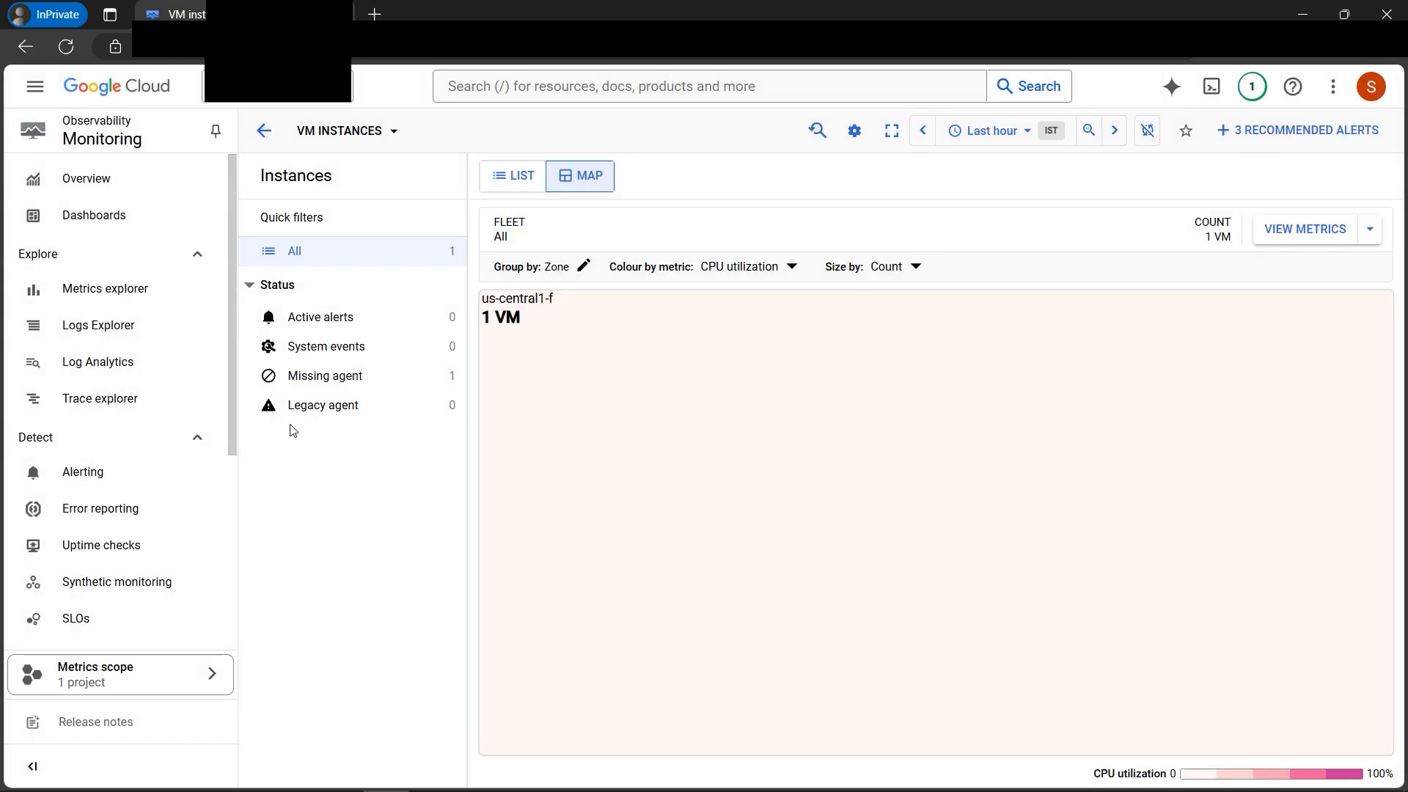
pyautogui.click(104, 180)
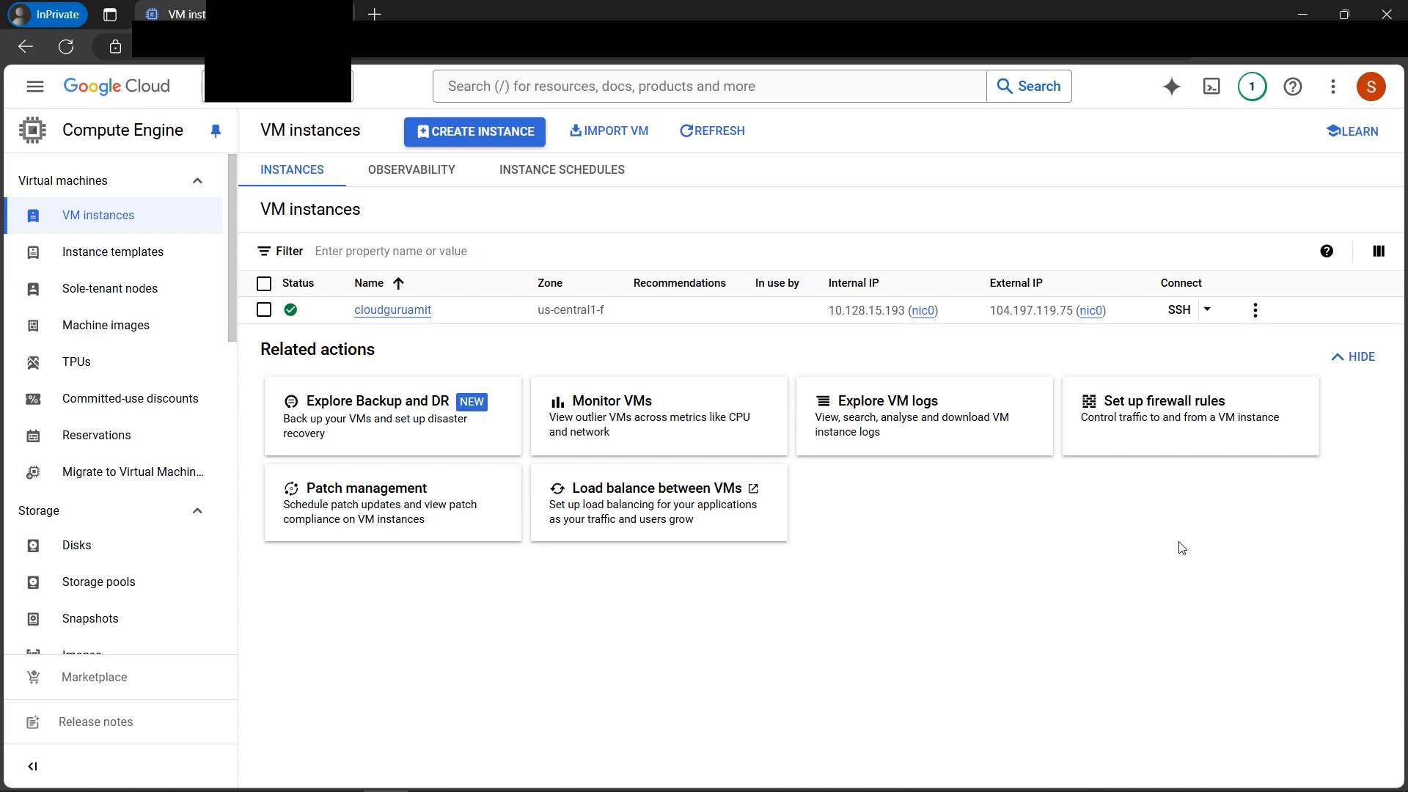